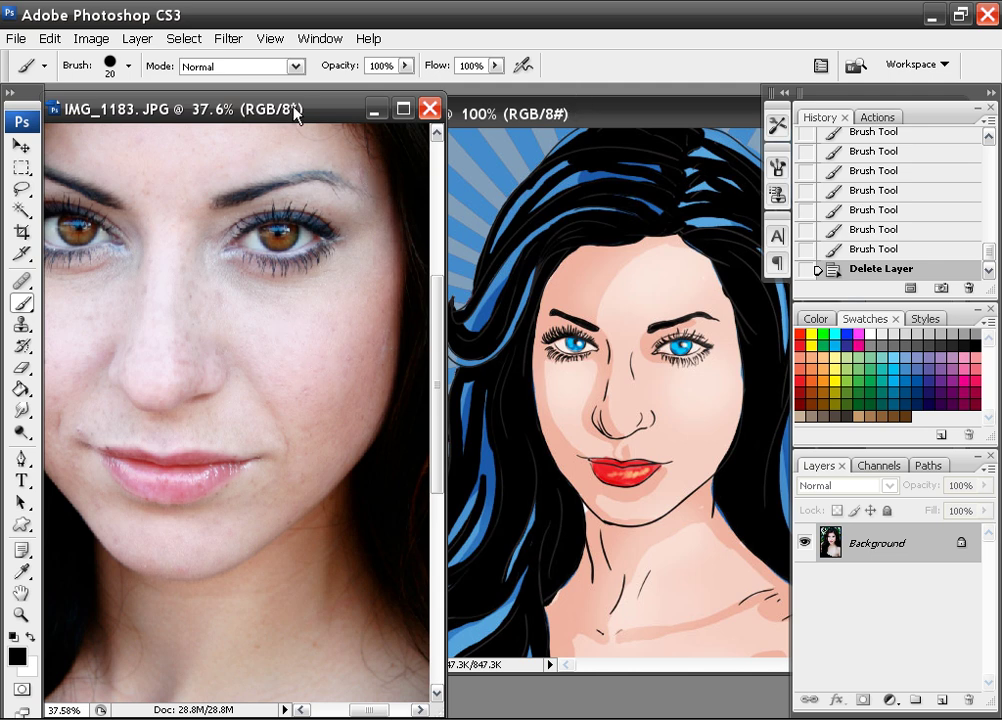
- Close illustration.jpg and maximize the IMG_1183.JPG photo window
mouse_move(300, 113)
left_mouse_down()
mouse_move(329, 121)
mouse_move(315, 114)
left_mouse_up()
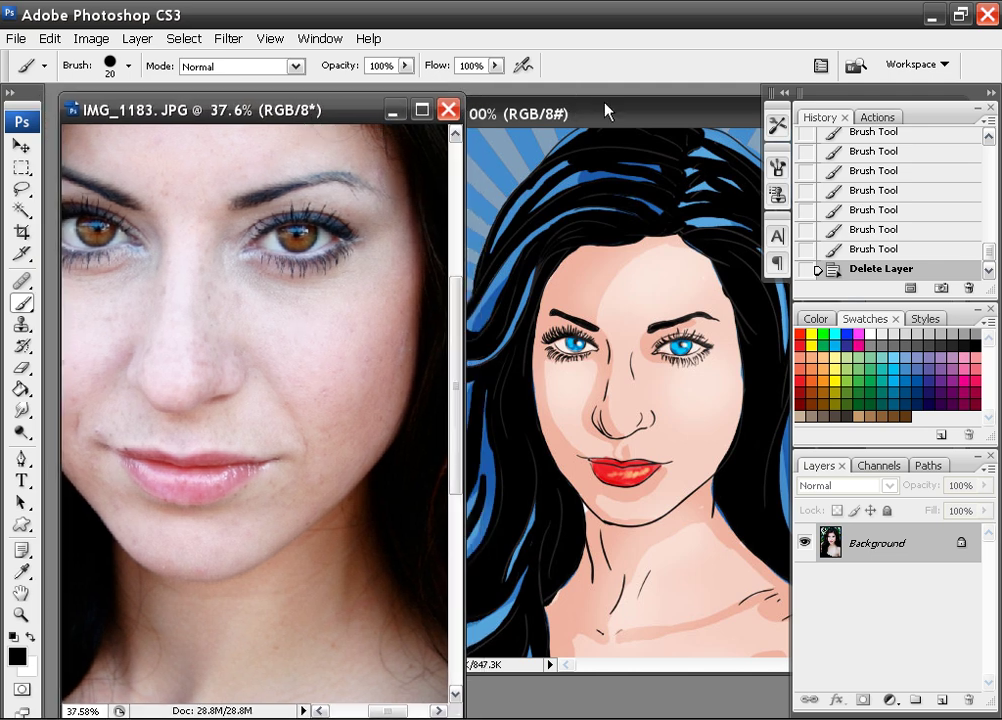
left_click_drag(575, 114, 408, 128)
mouse_move(758, 340)
left_mouse_down()
mouse_move(757, 405)
mouse_move(756, 385)
left_mouse_up()
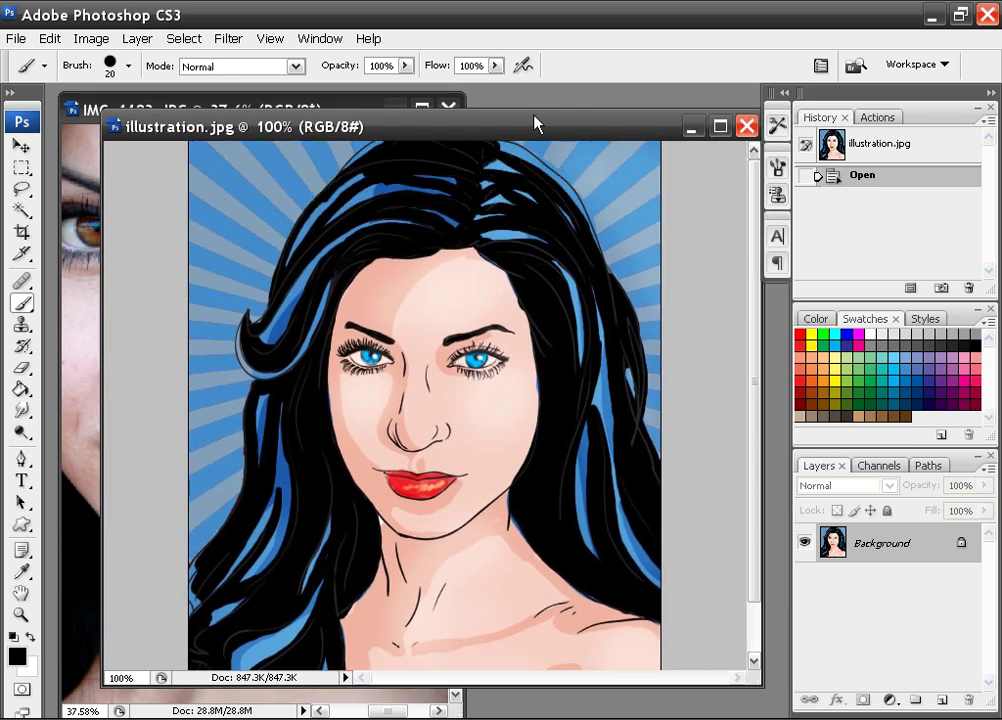
left_click_drag(535, 123, 507, 135)
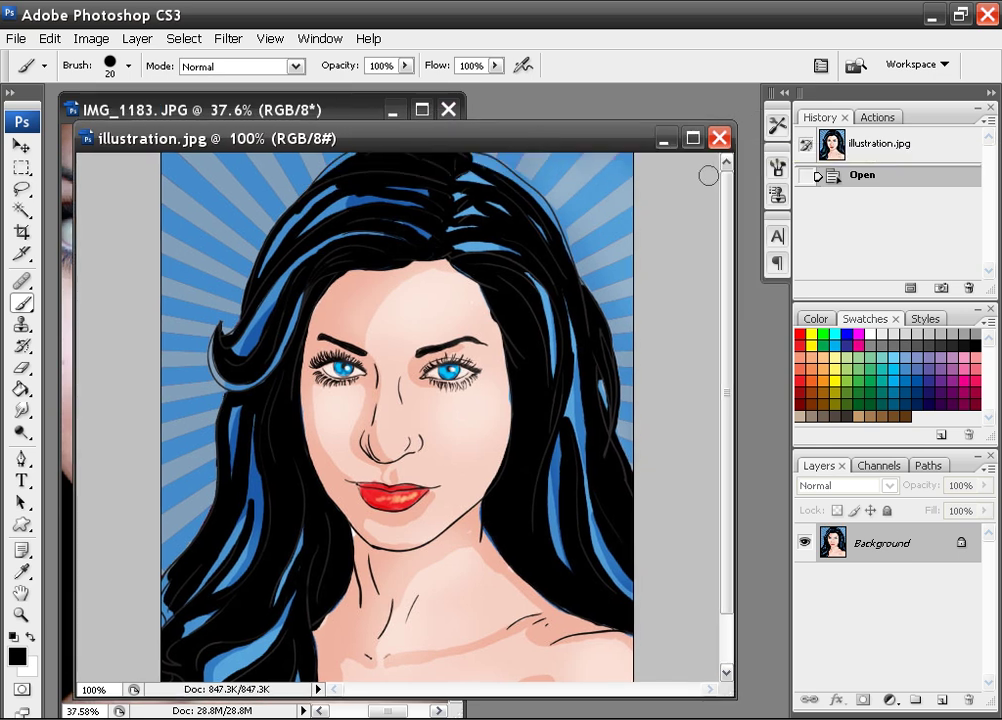
left_click(719, 138)
left_click_drag(313, 115, 366, 125)
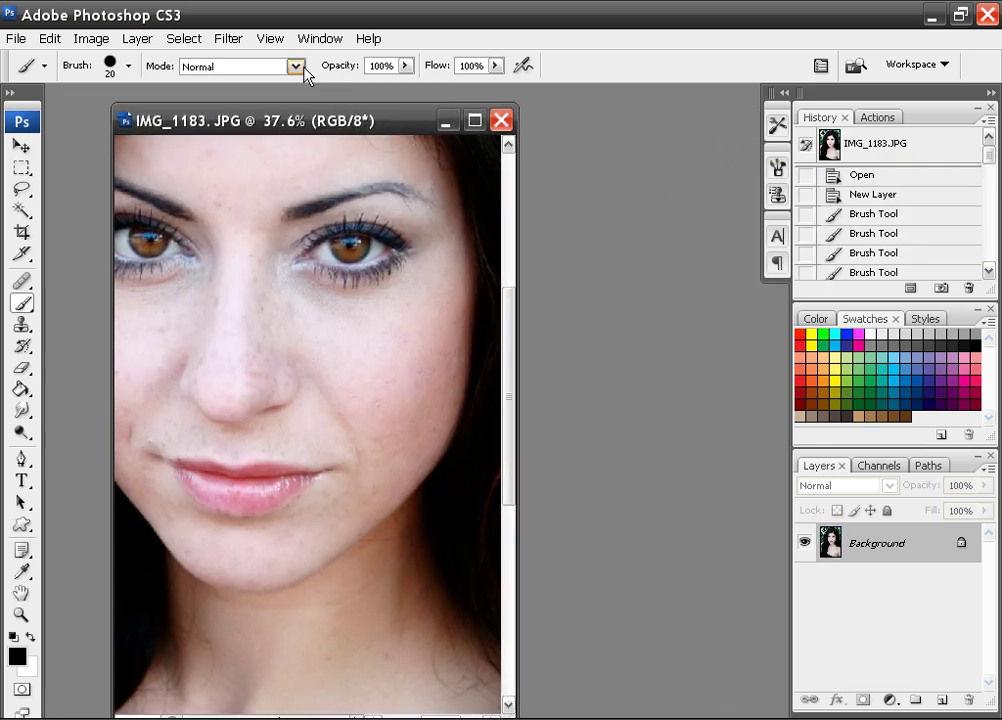
left_click(475, 120)
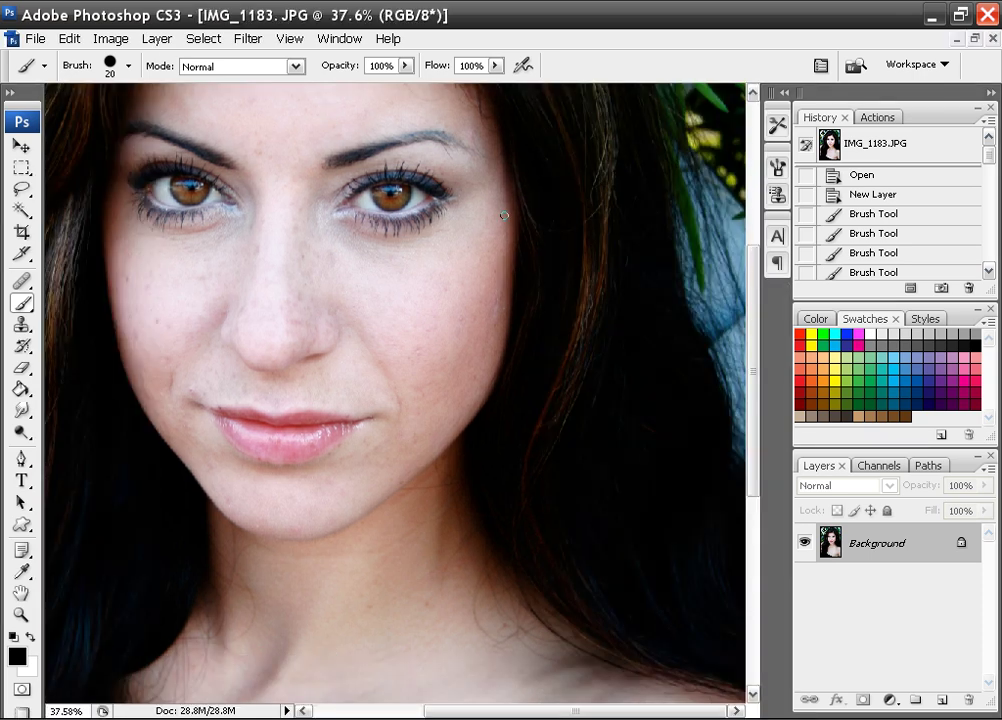
- Add a new empty layer above the photo and toggle the Noise option in the brush settings
left_click(940, 700)
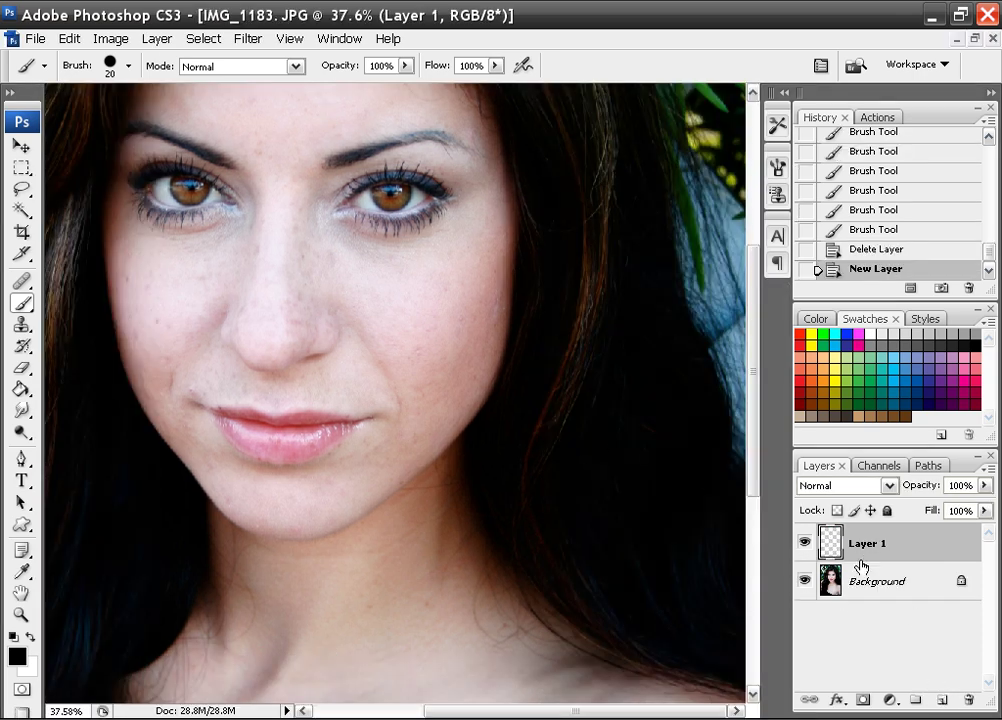
right_click(325, 270)
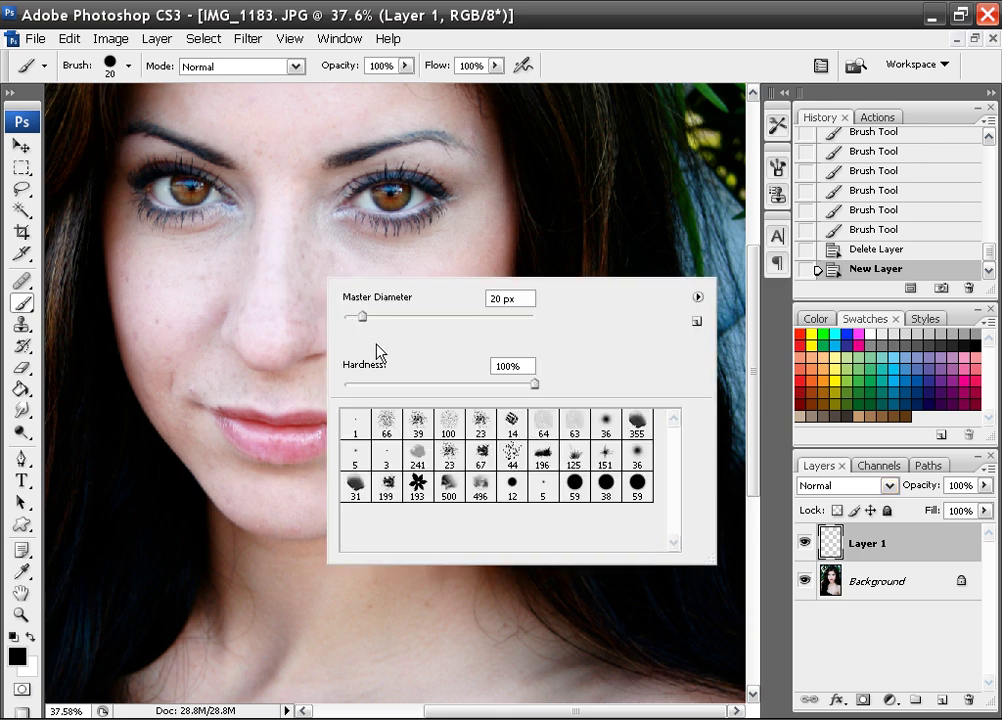
left_click(777, 167)
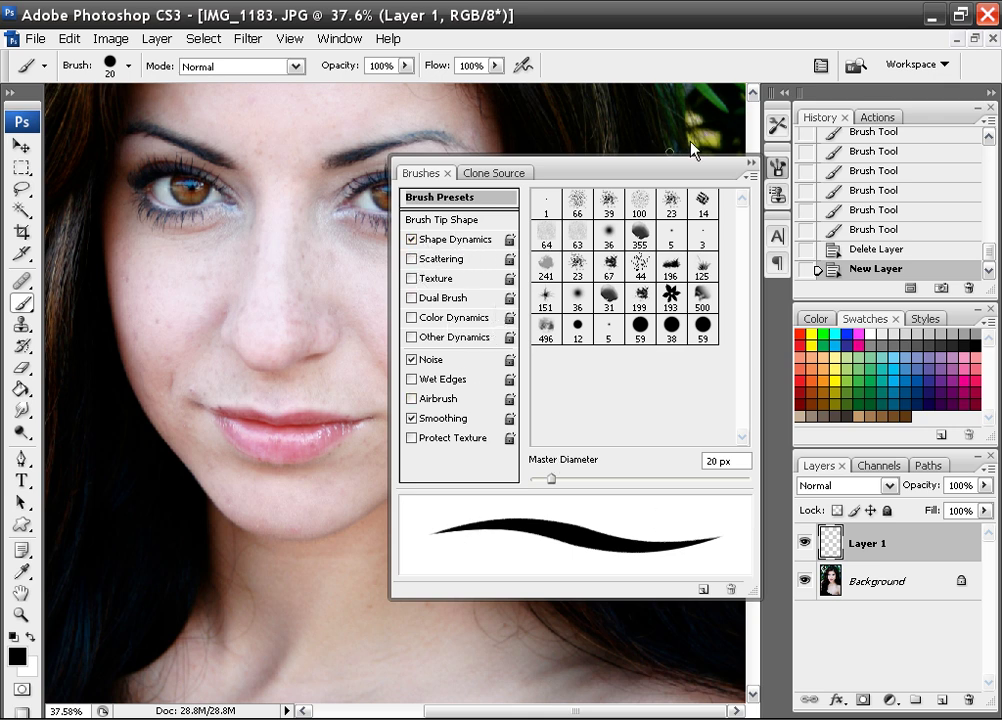
left_click(413, 360)
key("F5")
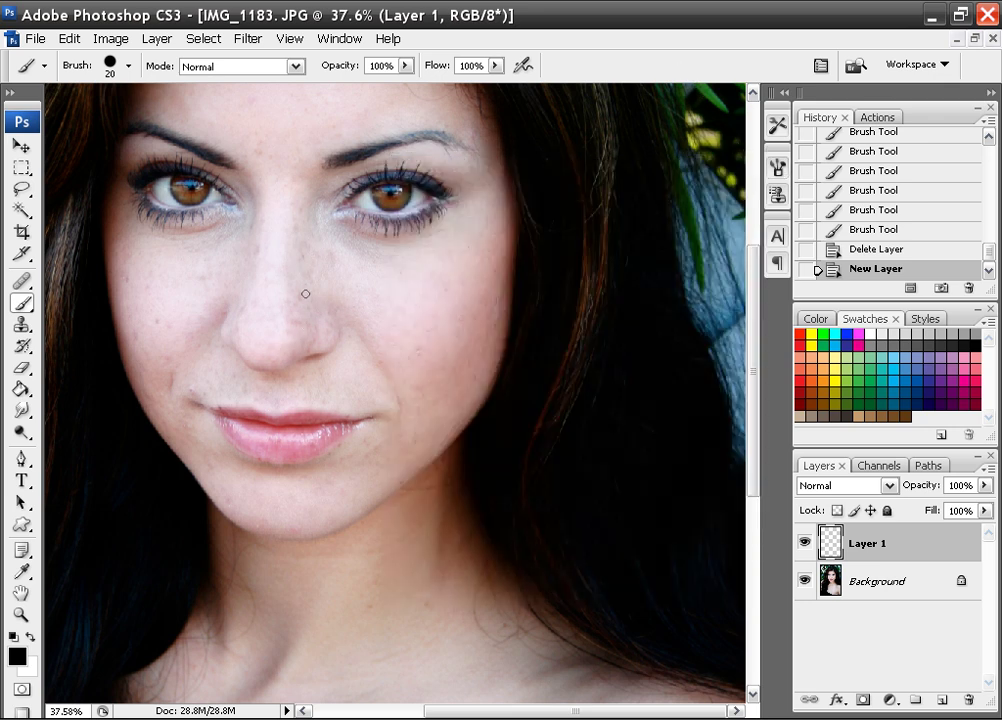
- Replace the locked Background layer with a duplicate and place a new empty layer beneath that copy
left_click_drag(905, 590, 941, 700)
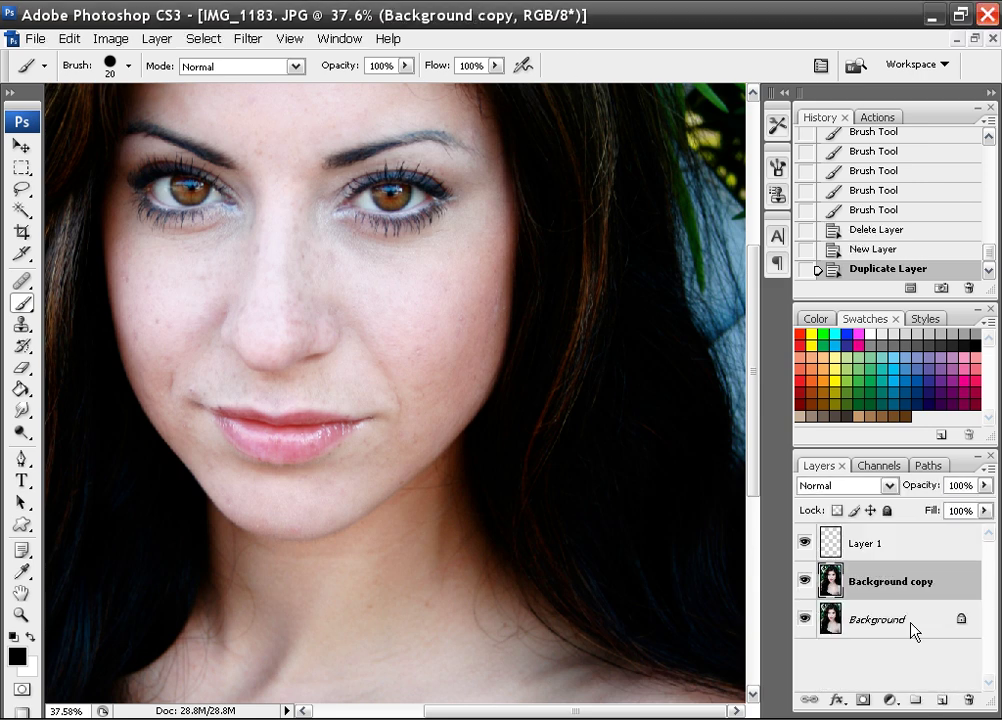
left_click_drag(904, 628, 967, 699)
left_click(941, 700)
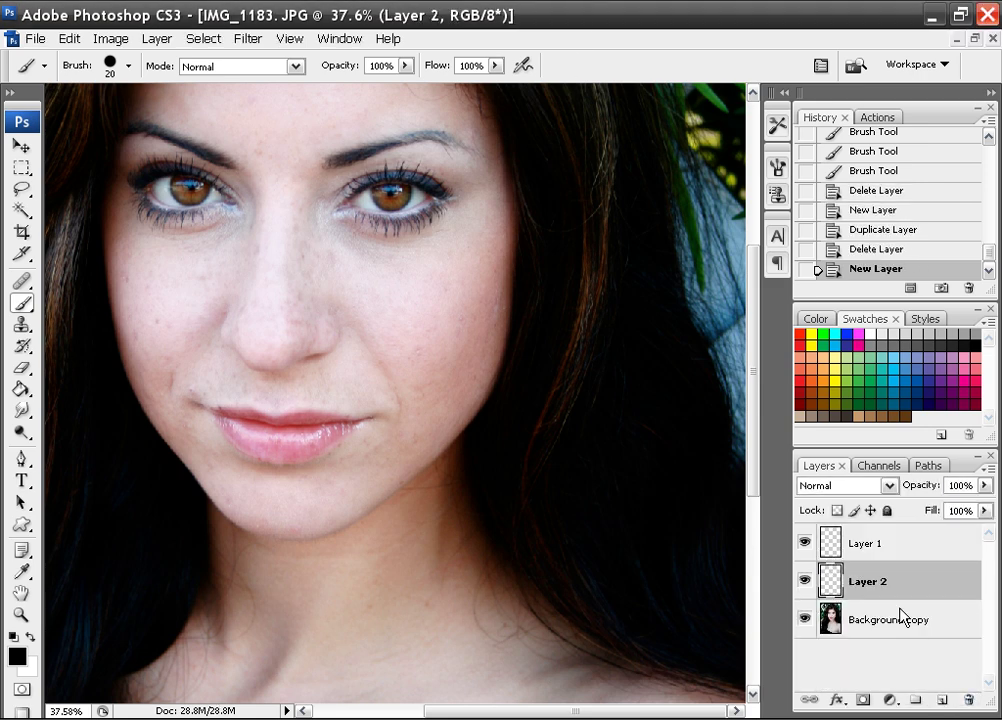
left_click_drag(885, 583, 885, 625)
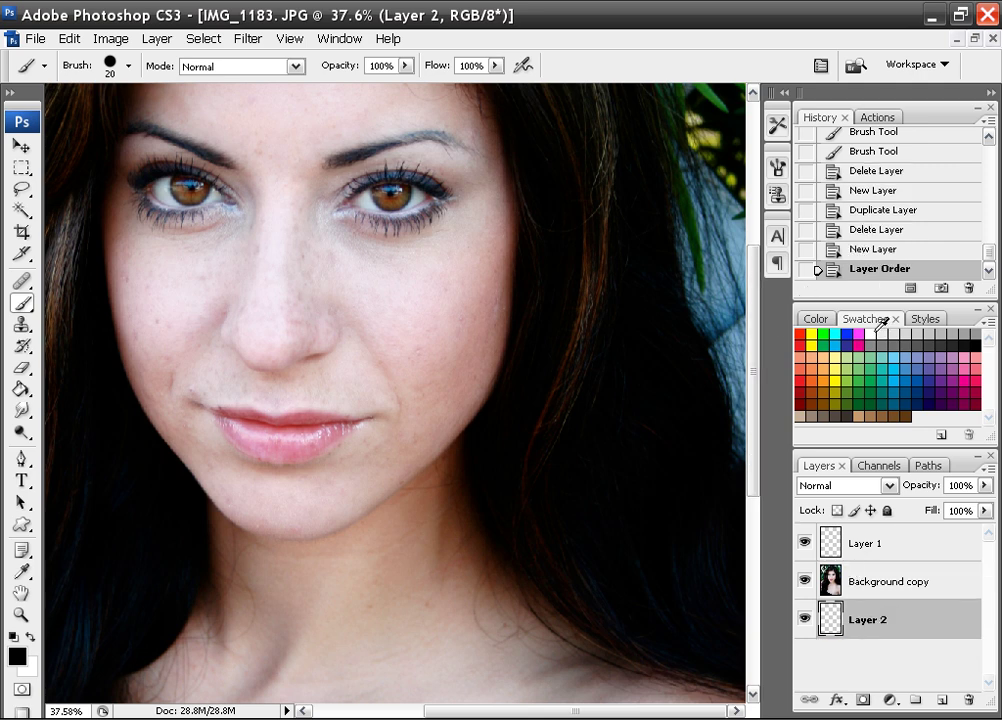
- Fill the bottom layer with white using the Paint Bucket
key("x")
left_click(25, 388)
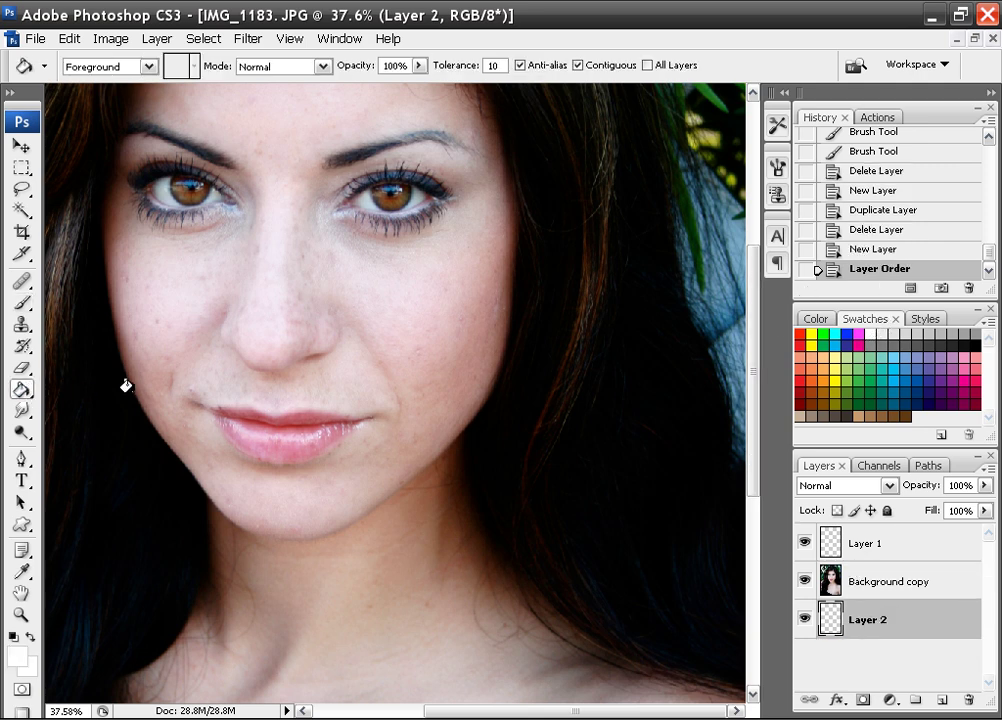
left_click(180, 387)
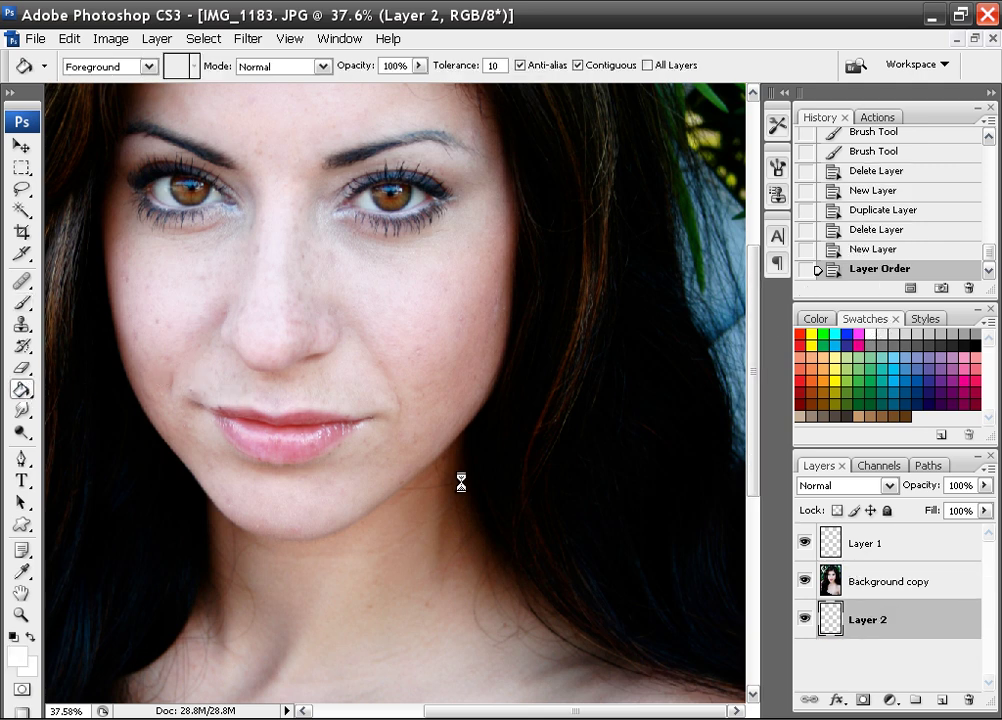
- Lower the opacity of the Background copy layer so the photo fades, and make Layer 1 active
left_click(872, 585)
left_click(986, 485)
left_click_drag(909, 512, 930, 510)
left_click(962, 545)
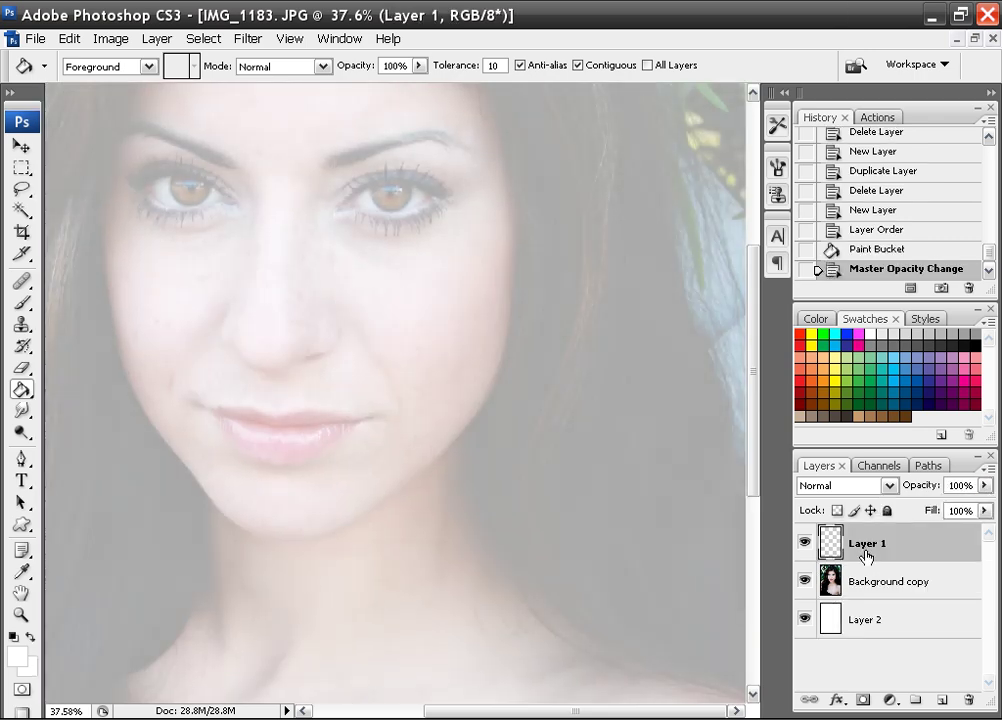
- With a black 20 px brush, trace the nose bridge line beside the left-hand eye and both nostril edges on Layer 1
left_click(22, 303)
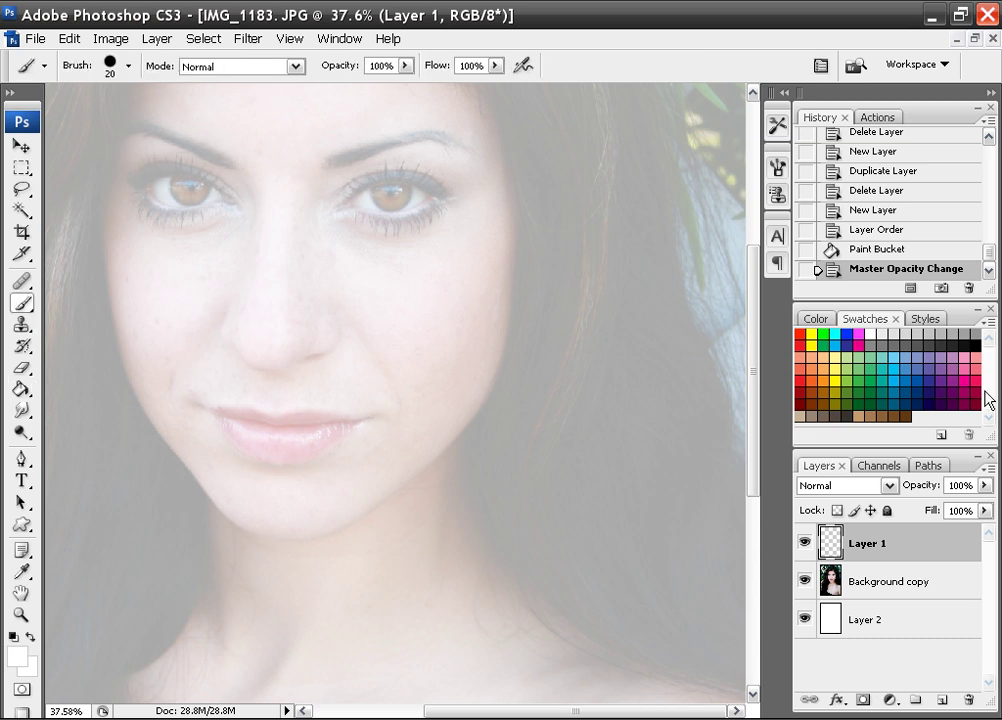
left_click(963, 347)
key("ctrl+plus")
key("ctrl+plus")
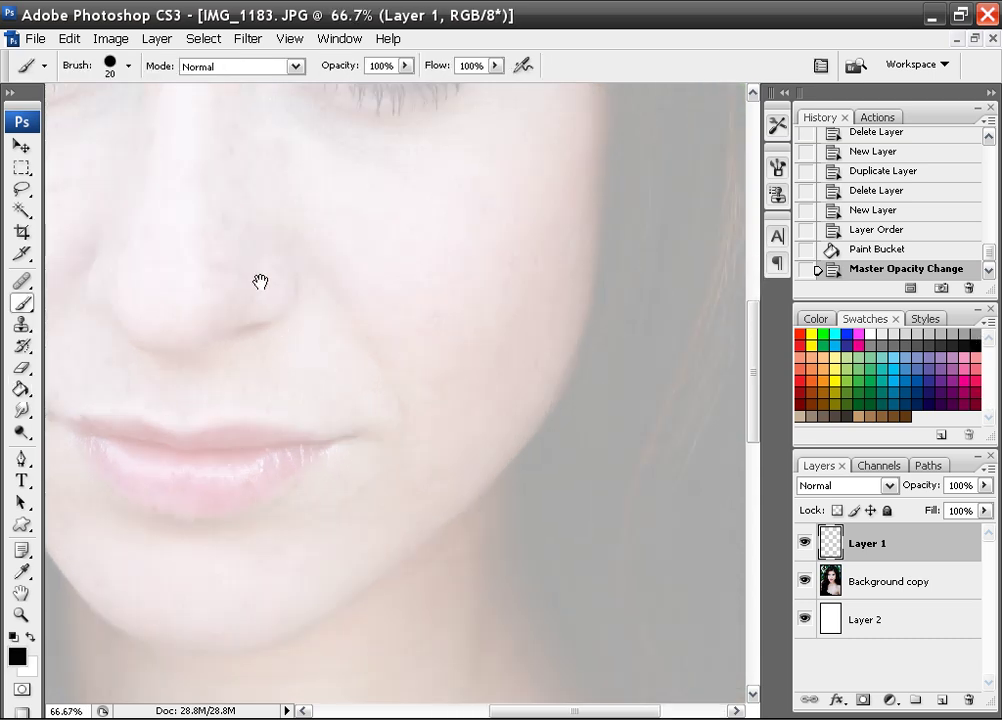
left_click_drag(260, 282, 396, 361)
left_click_drag(324, 233, 328, 242)
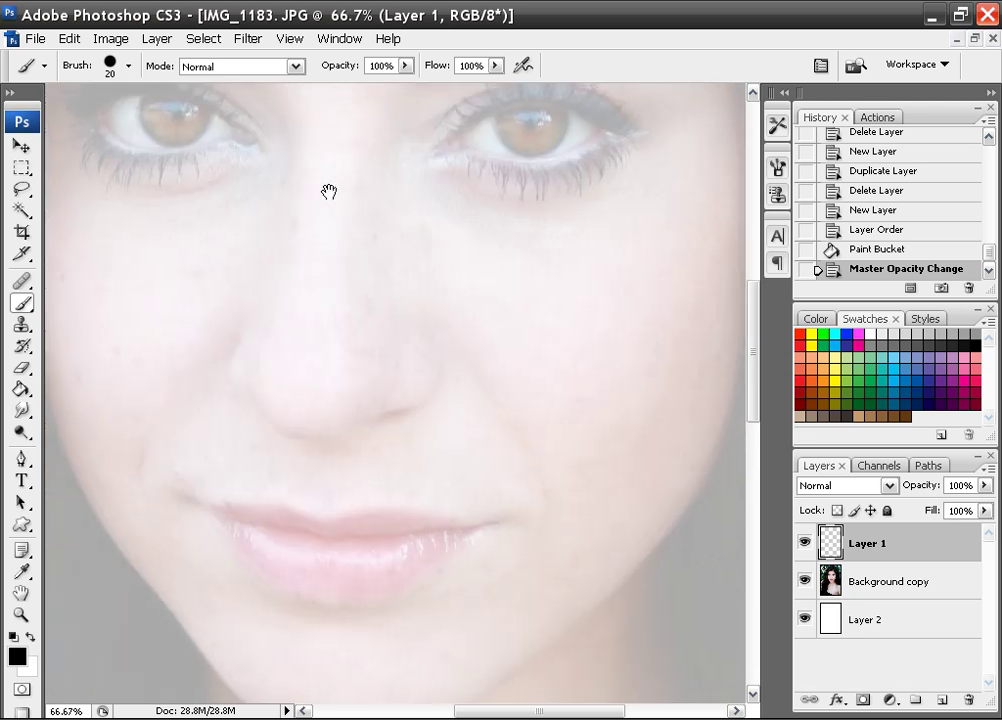
left_click_drag(289, 188, 310, 298)
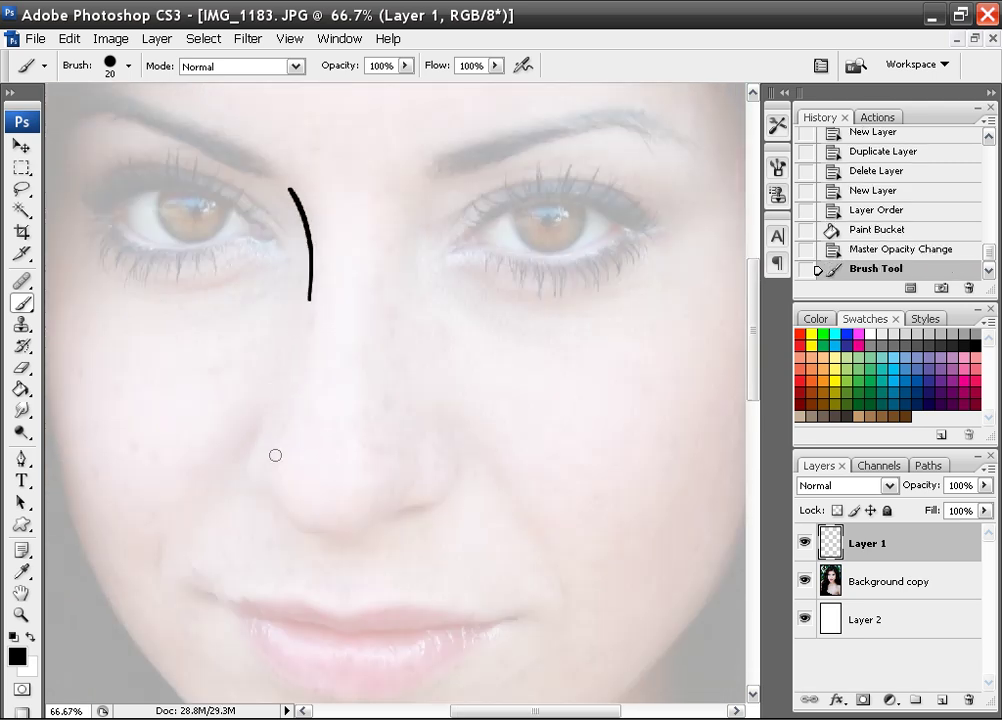
left_click_drag(267, 465, 285, 510)
mouse_move(419, 473)
left_mouse_down()
mouse_move(446, 495)
mouse_move(366, 528)
left_mouse_up()
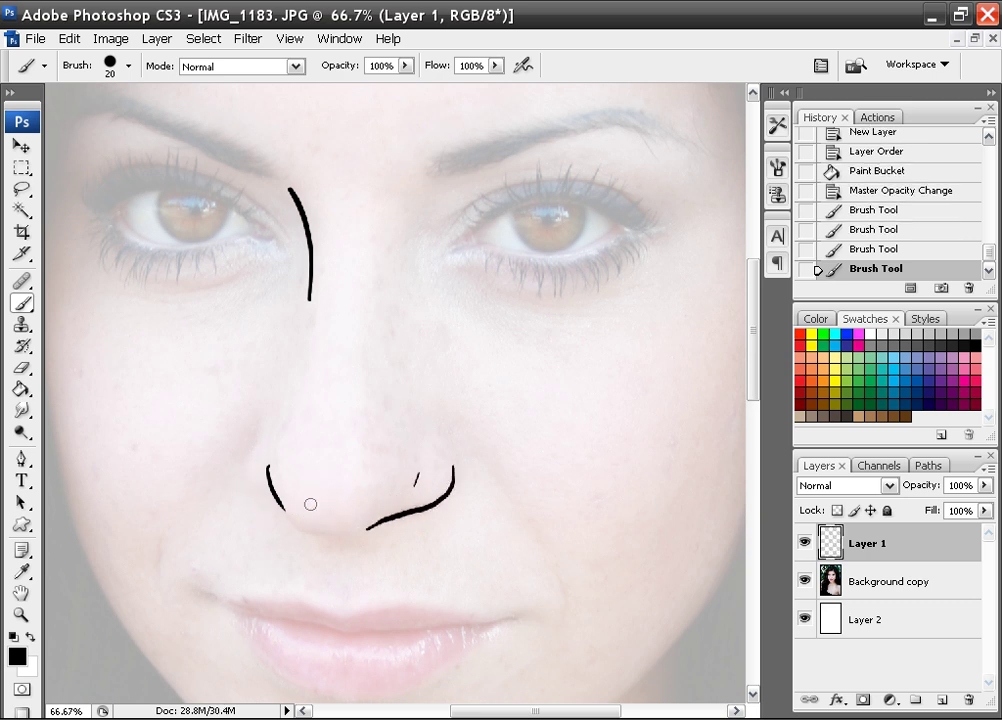
- Outline the underside of the nose from nostril to nostril and fill its shadow area with solid black
mouse_move(257, 447)
left_mouse_down()
mouse_move(261, 482)
mouse_move(285, 508)
left_mouse_up()
mouse_move(373, 525)
left_mouse_down()
mouse_move(342, 537)
mouse_move(304, 528)
mouse_move(268, 468)
left_mouse_up()
key("ctrl+z")
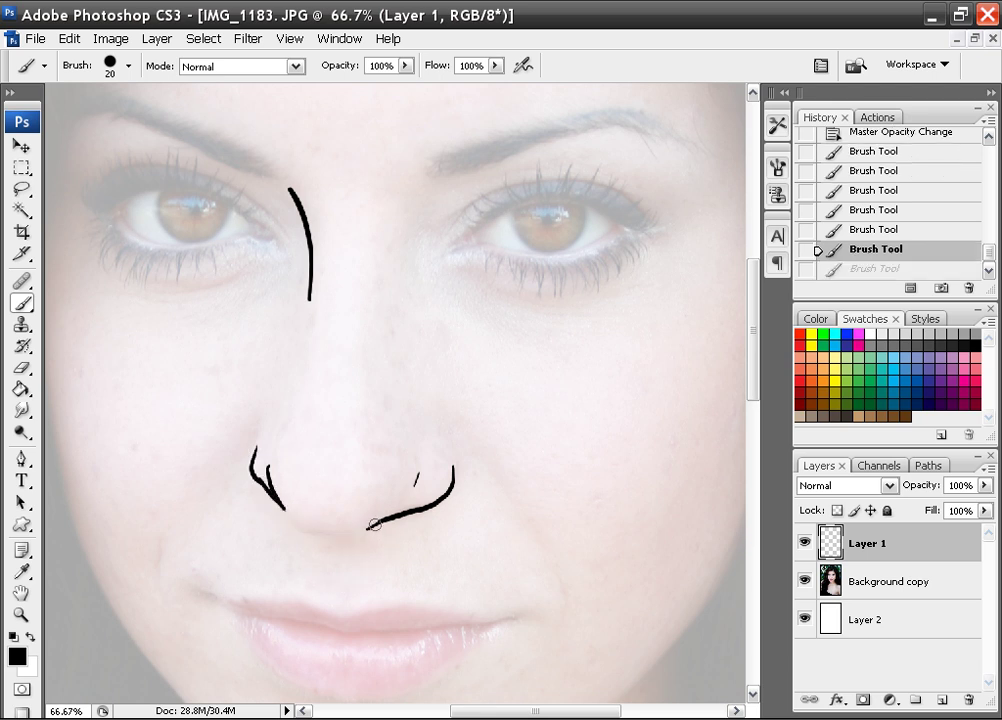
mouse_move(345, 535)
left_mouse_down()
mouse_move(297, 527)
mouse_move(285, 510)
left_mouse_up()
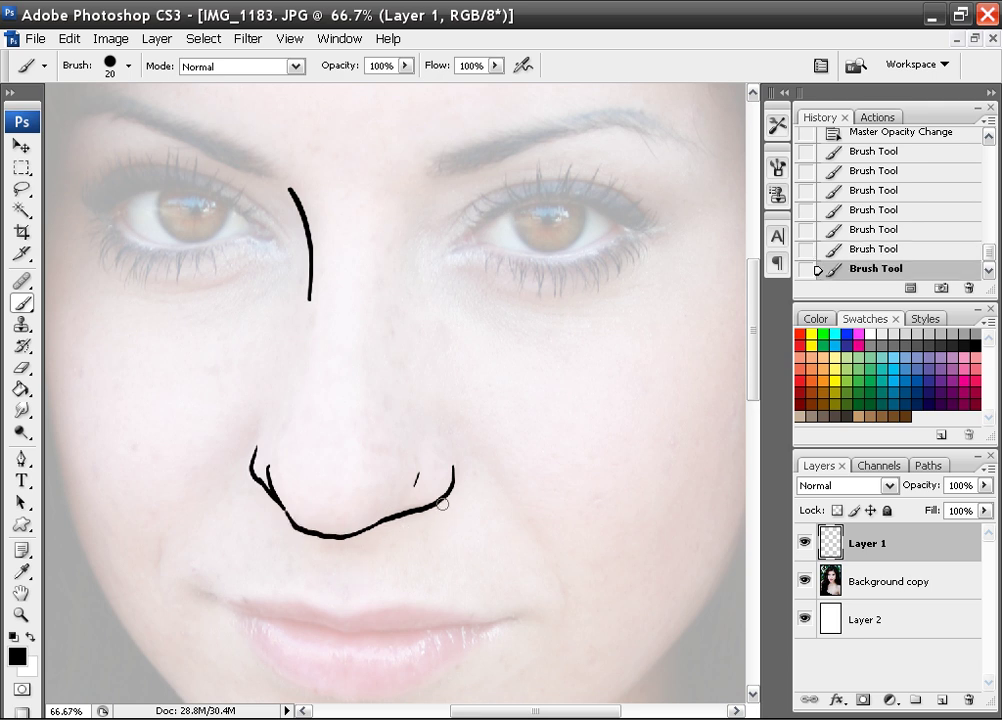
mouse_move(449, 493)
left_mouse_down()
mouse_move(390, 542)
mouse_move(315, 538)
left_mouse_up()
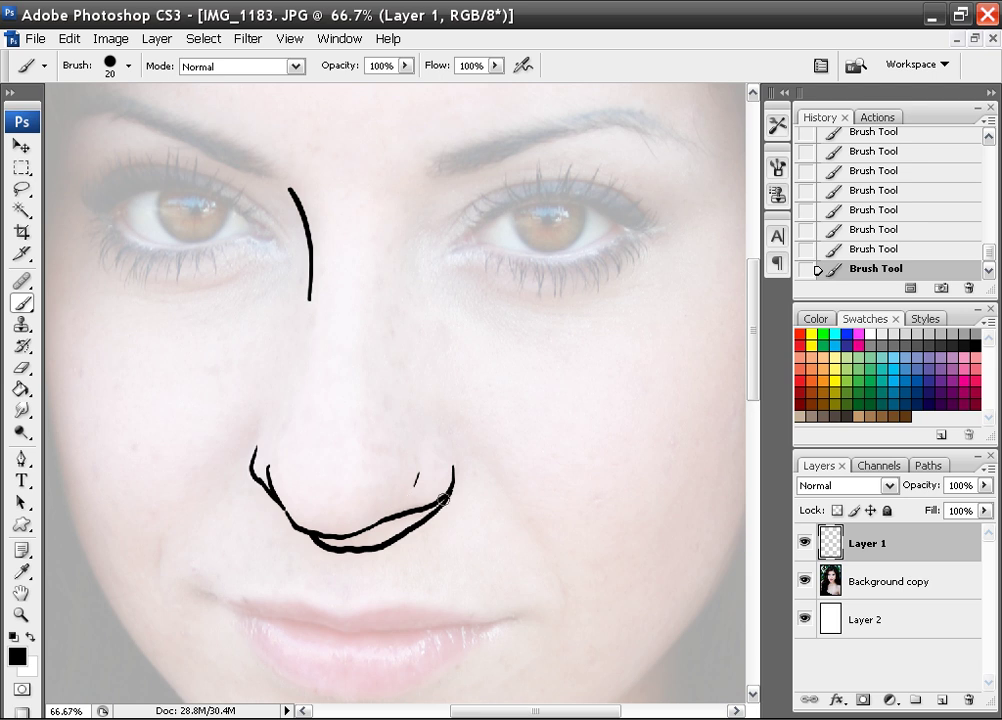
mouse_move(442, 499)
left_mouse_down()
mouse_move(350, 549)
mouse_move(315, 540)
mouse_move(374, 548)
left_mouse_up()
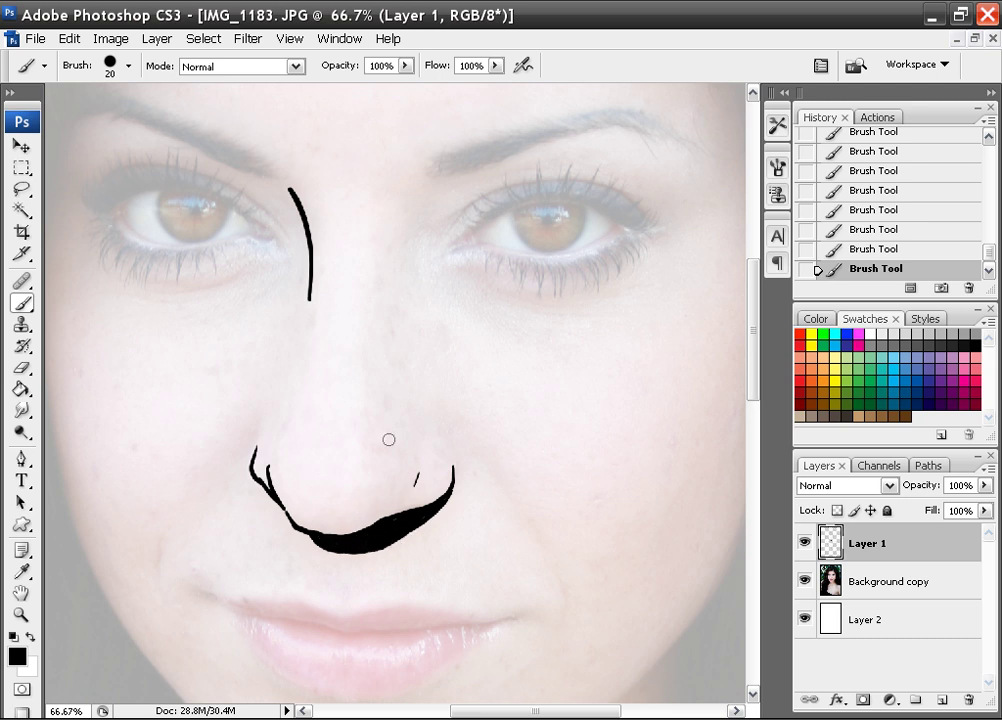
left_click_drag(411, 209, 395, 319)
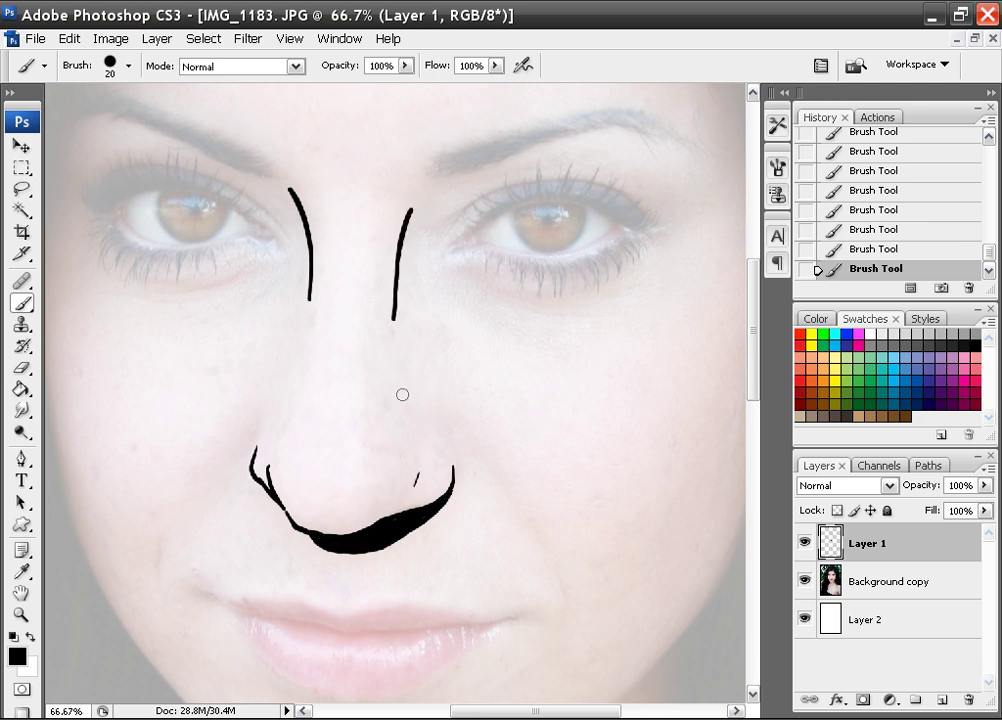
key("ctrl+z")
left_click_drag(411, 196, 380, 303)
key("ctrl+z")
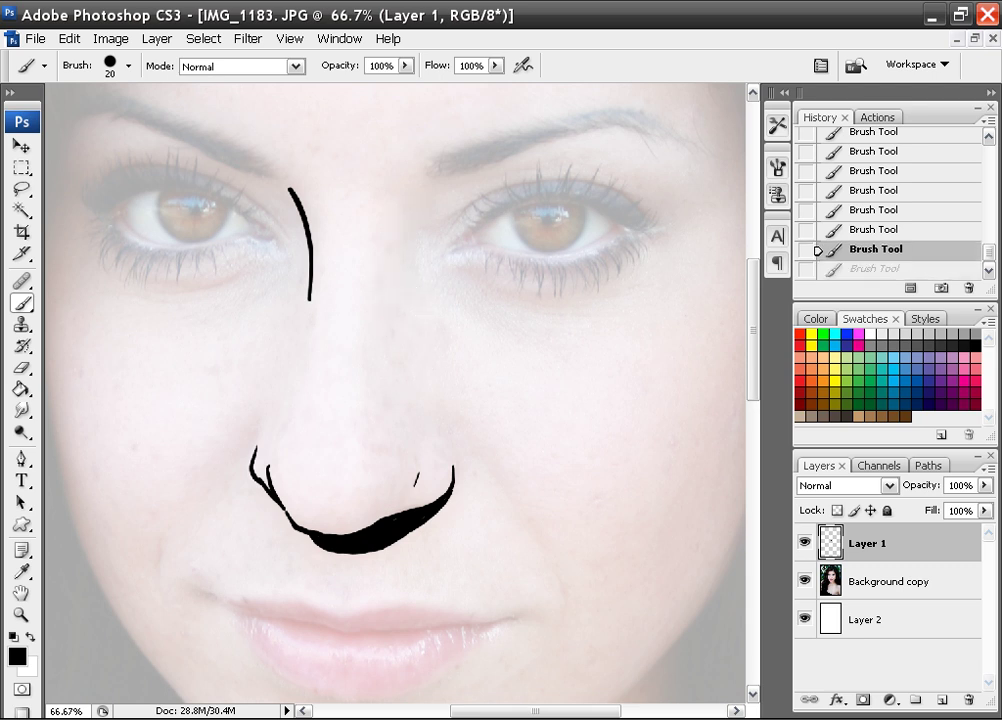
left_click_drag(414, 192, 385, 295)
key("ctrl+z")
mouse_move(415, 188)
left_mouse_down()
mouse_move(402, 211)
mouse_move(385, 332)
left_mouse_up()
key("ctrl+z")
left_click_drag(412, 242, 452, 351)
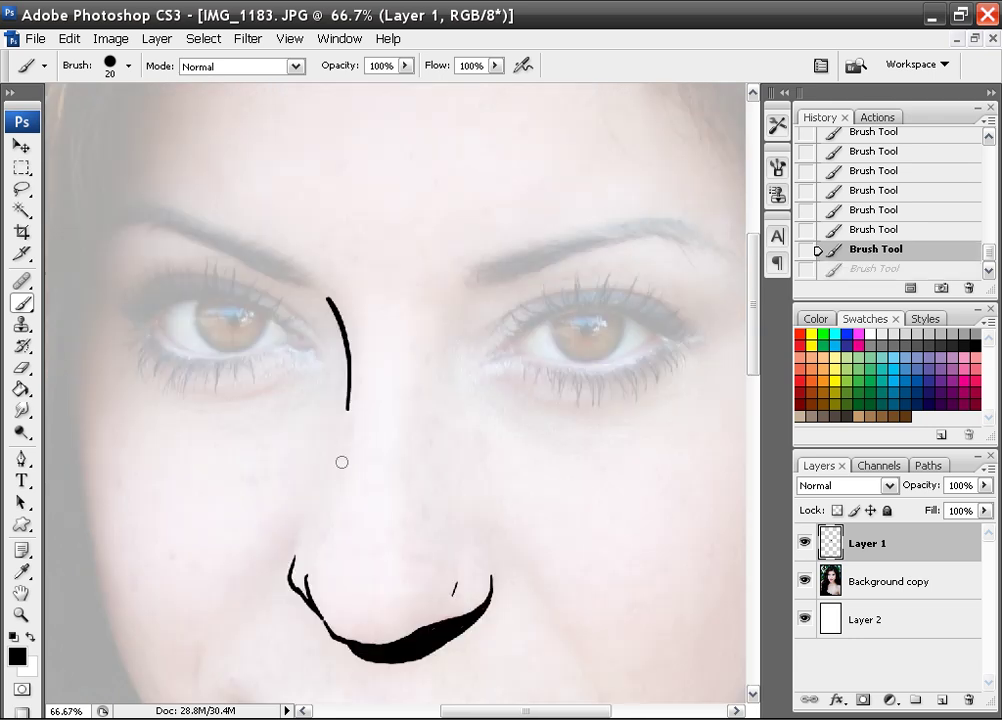
left_click_drag(342, 464, 333, 498)
key("ctrl+z")
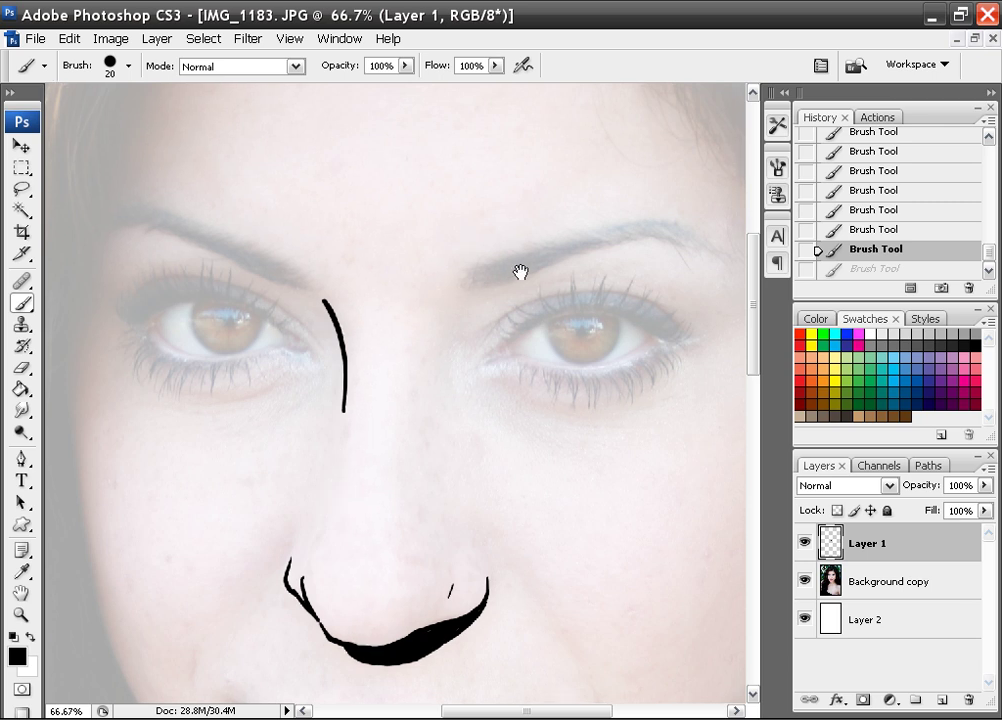
- Trace both eyebrows on Layer 1 and fill them with solid black brush strokes
mouse_move(521, 273)
left_mouse_down()
mouse_move(365, 325)
mouse_move(461, 284)
mouse_move(528, 280)
mouse_move(553, 293)
left_mouse_up()
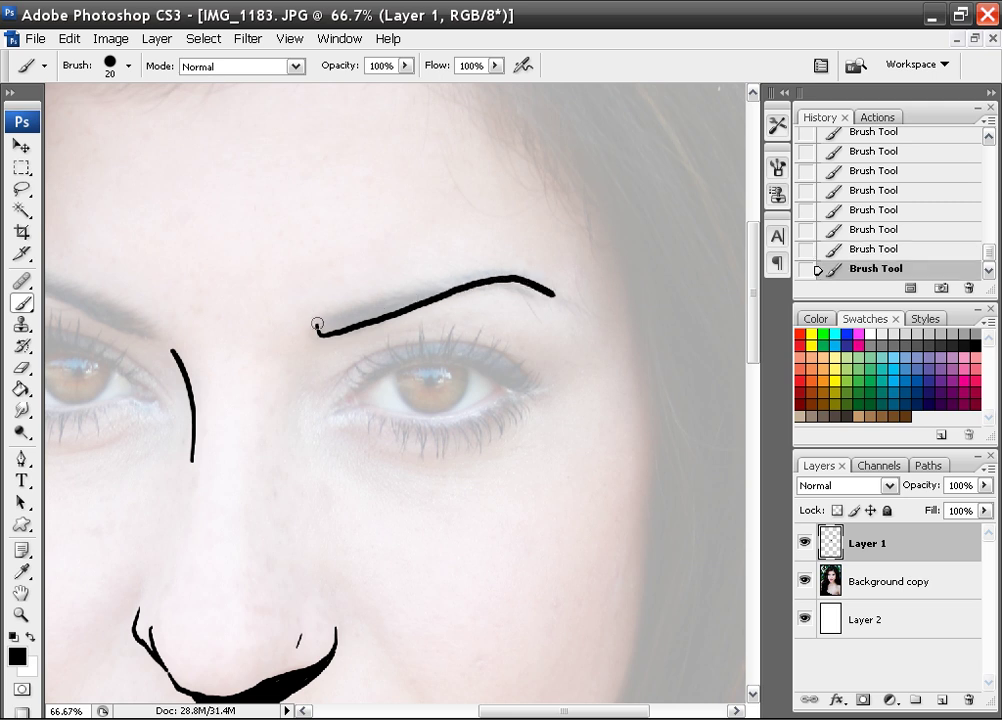
mouse_move(317, 325)
left_mouse_down()
mouse_move(435, 292)
mouse_move(370, 311)
mouse_move(481, 287)
mouse_move(557, 294)
mouse_move(512, 276)
mouse_move(442, 293)
left_mouse_up()
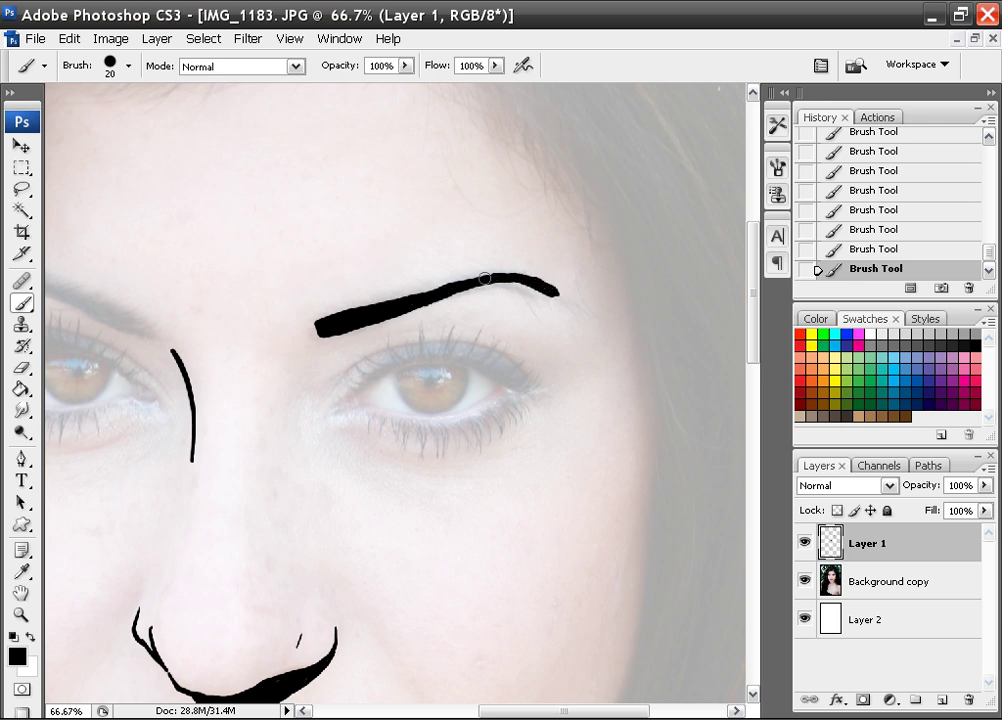
left_click_drag(210, 280, 460, 298)
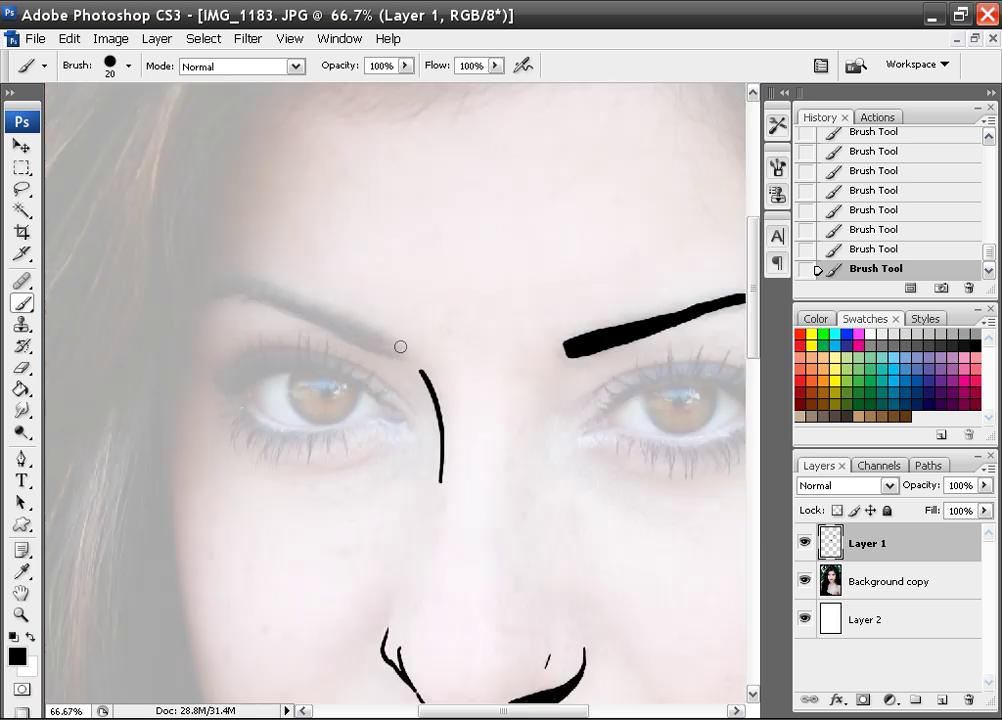
mouse_move(400, 347)
left_mouse_down()
mouse_move(344, 339)
mouse_move(261, 301)
mouse_move(205, 302)
left_mouse_up()
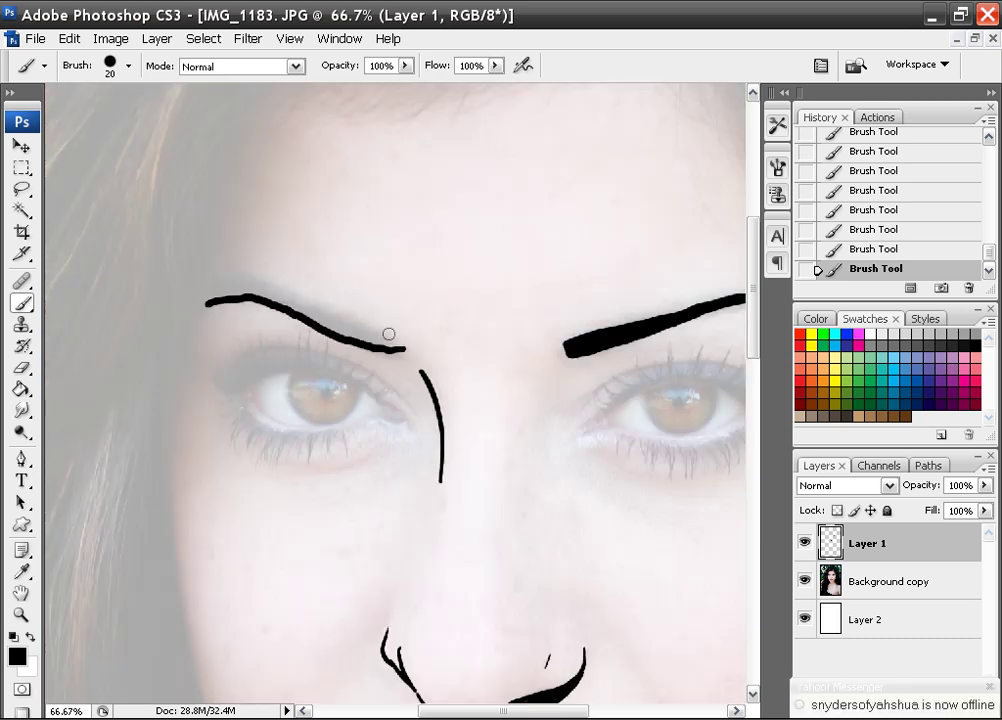
mouse_move(400, 347)
left_mouse_down()
mouse_move(268, 302)
mouse_move(200, 298)
mouse_move(371, 342)
mouse_move(294, 309)
mouse_move(317, 321)
mouse_move(219, 294)
left_mouse_up()
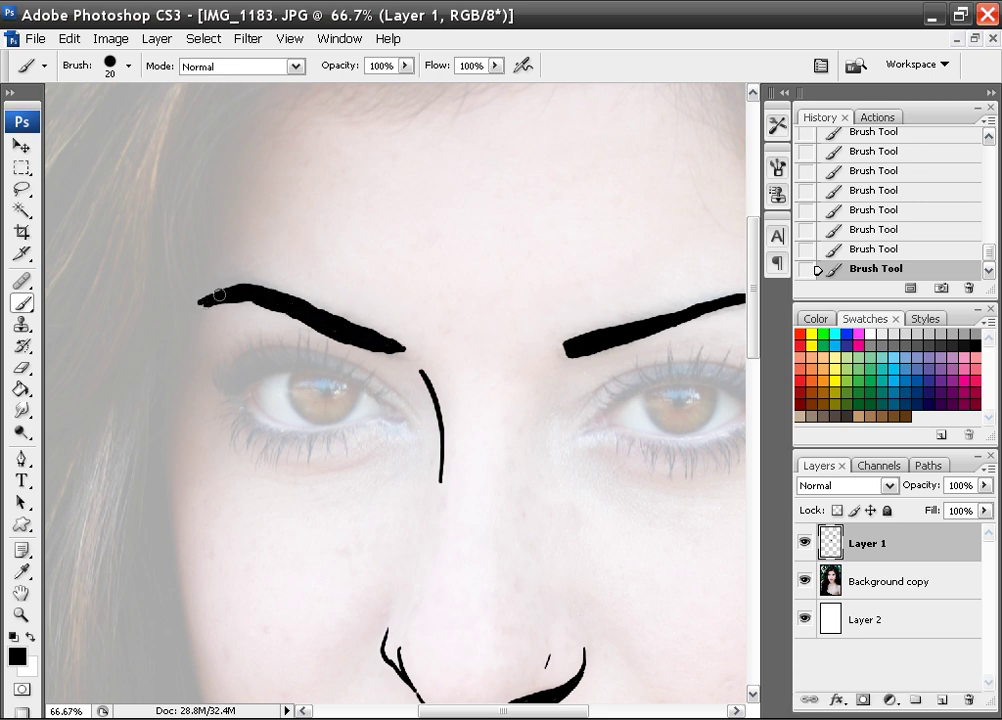
- Trace the parting line between the lips in black, from each mouth corner to the center
left_click_drag(602, 380, 454, 203)
left_click_drag(402, 385, 478, 232)
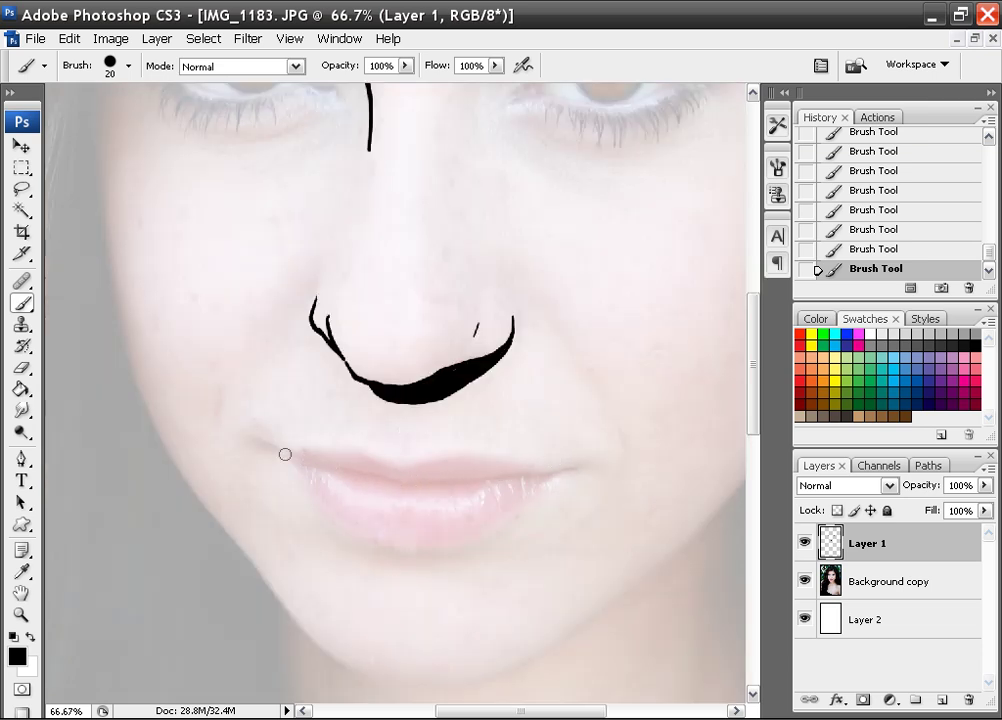
left_click_drag(266, 445, 418, 479)
mouse_move(581, 461)
left_mouse_down()
mouse_move(559, 472)
mouse_move(420, 479)
left_mouse_up()
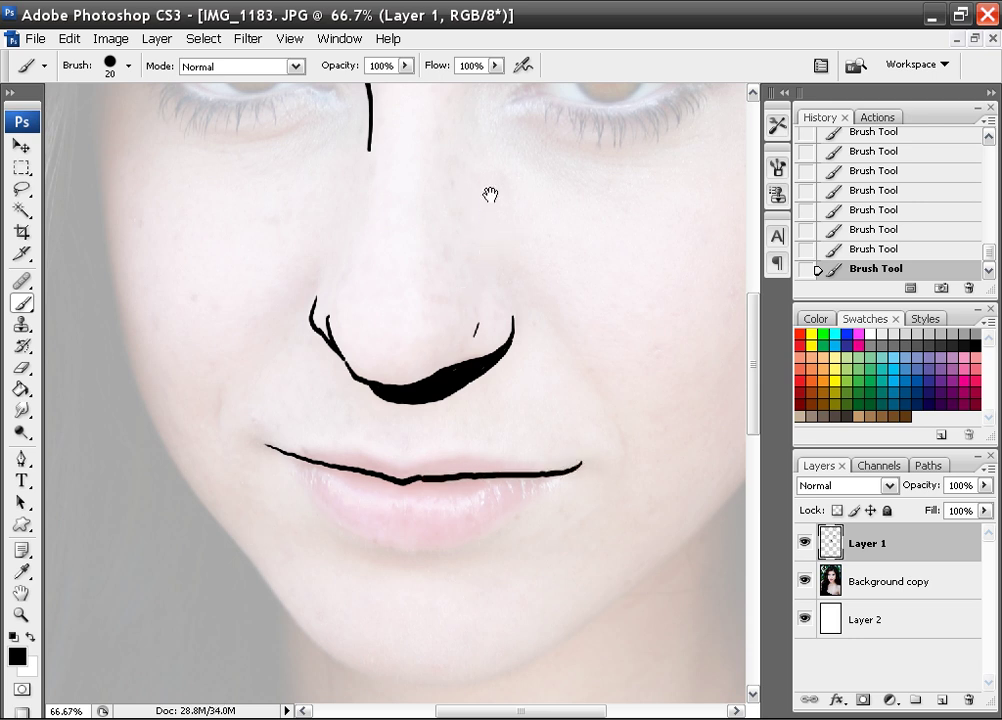
- Trace the right-hand eye in black on Layer 1: iris outline, solid pupil, upper lid line and the crease above it
left_click_drag(490, 195, 488, 200)
left_click_drag(499, 139, 340, 389)
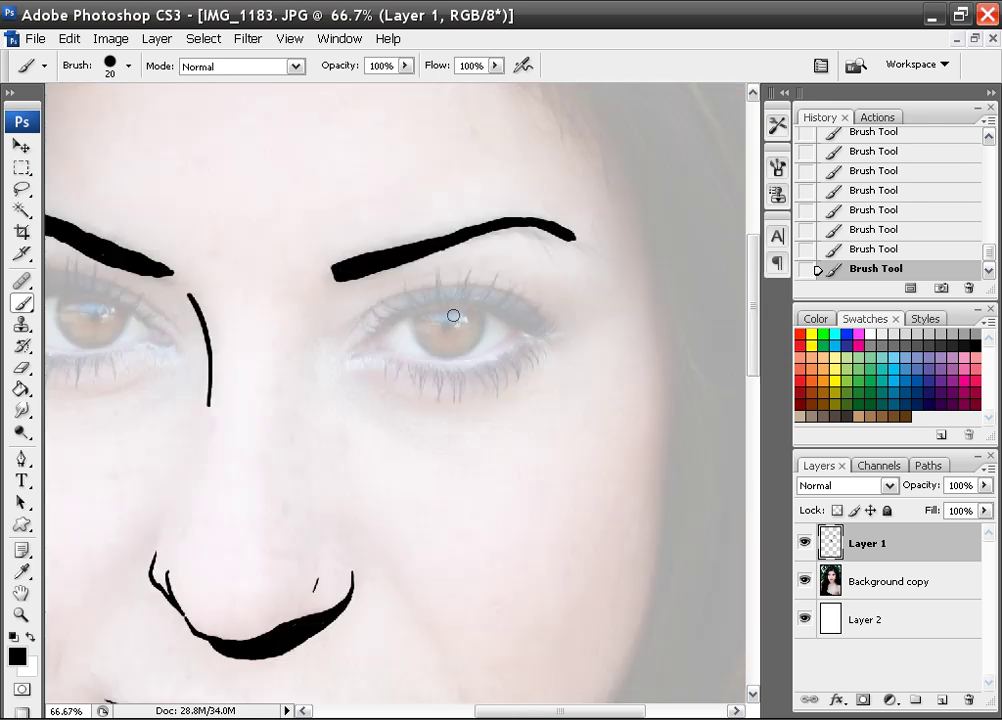
mouse_move(453, 315)
left_mouse_down()
mouse_move(420, 341)
mouse_move(445, 355)
mouse_move(485, 316)
left_mouse_up()
mouse_move(537, 338)
left_mouse_down()
mouse_move(472, 302)
mouse_move(425, 305)
mouse_move(361, 345)
left_mouse_up()
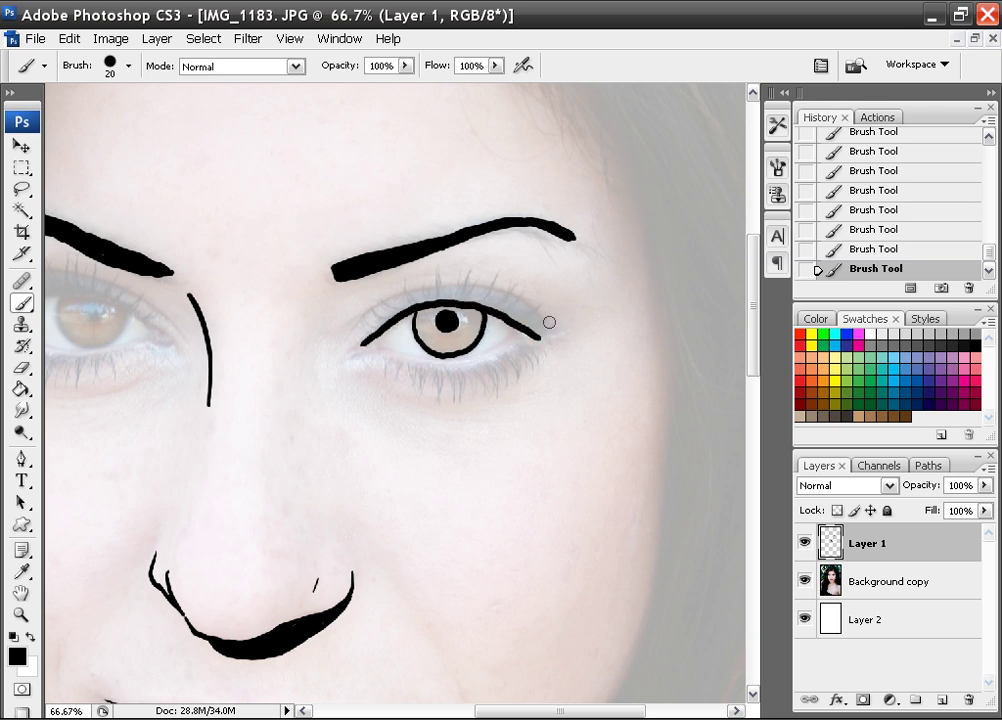
mouse_move(549, 322)
left_mouse_down()
mouse_move(515, 292)
mouse_move(484, 287)
mouse_move(399, 297)
mouse_move(364, 318)
mouse_move(410, 290)
mouse_move(486, 289)
mouse_move(522, 299)
mouse_move(540, 333)
left_mouse_up()
key("ctrl+z")
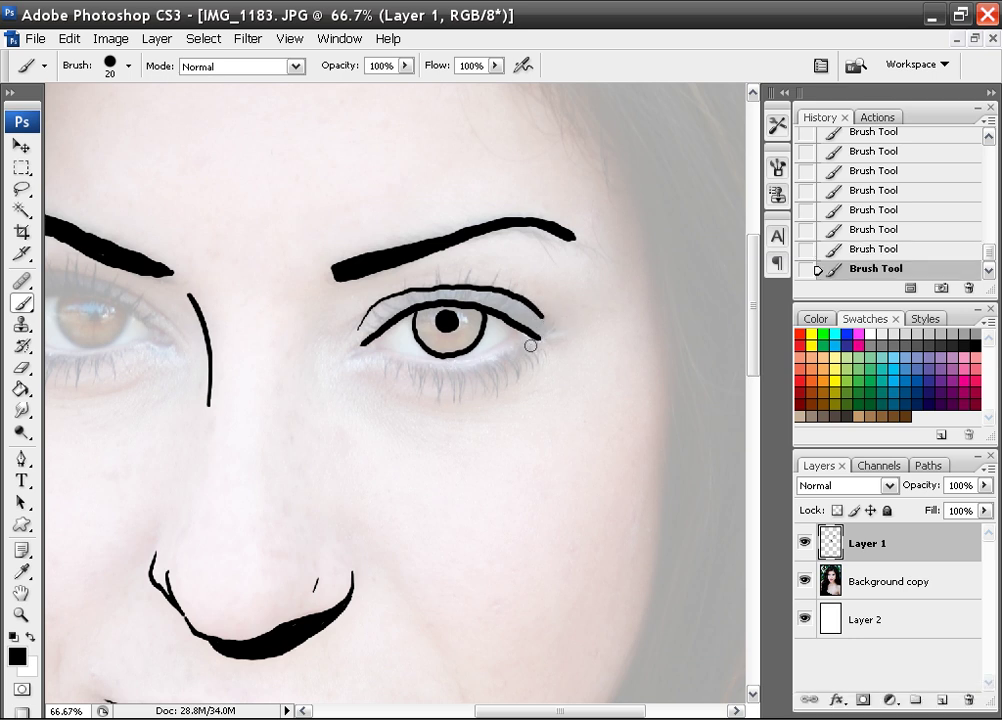
- Draw the lower lashes of the right-hand eye and connect them with a black lower lid line
mouse_move(530, 345)
left_mouse_down()
mouse_move(547, 362)
mouse_move(530, 359)
left_mouse_up()
mouse_move(512, 353)
left_mouse_down()
mouse_move(523, 366)
mouse_move(496, 383)
left_mouse_up()
mouse_move(474, 370)
left_mouse_down()
mouse_move(486, 382)
mouse_move(454, 408)
mouse_move(440, 380)
left_mouse_up()
left_click_drag(433, 370, 427, 379)
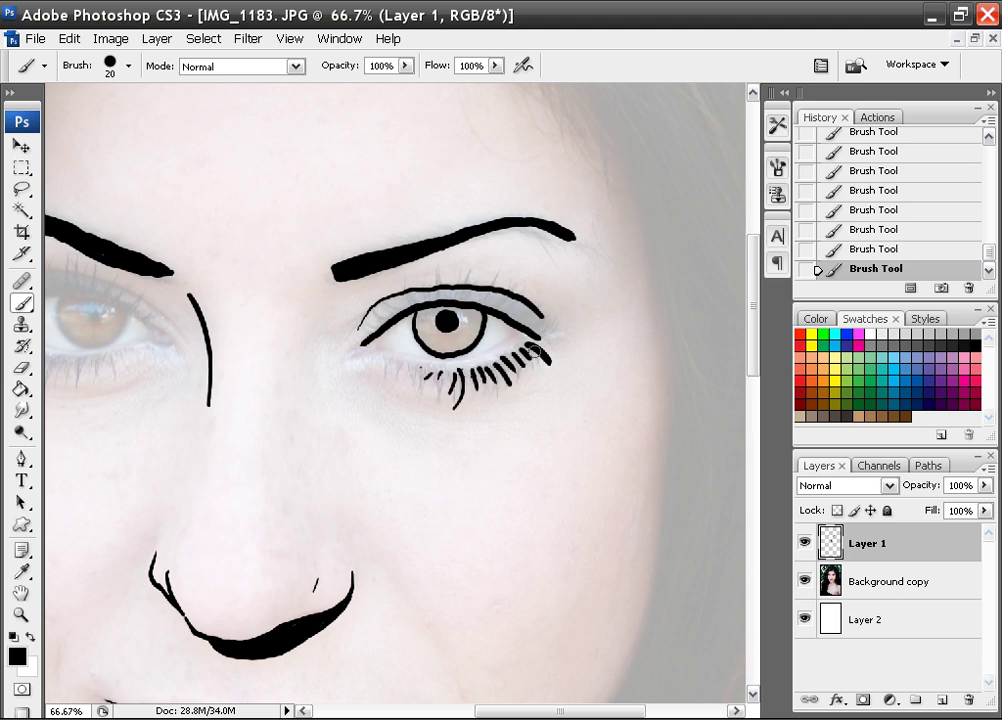
left_click_drag(527, 346, 440, 375)
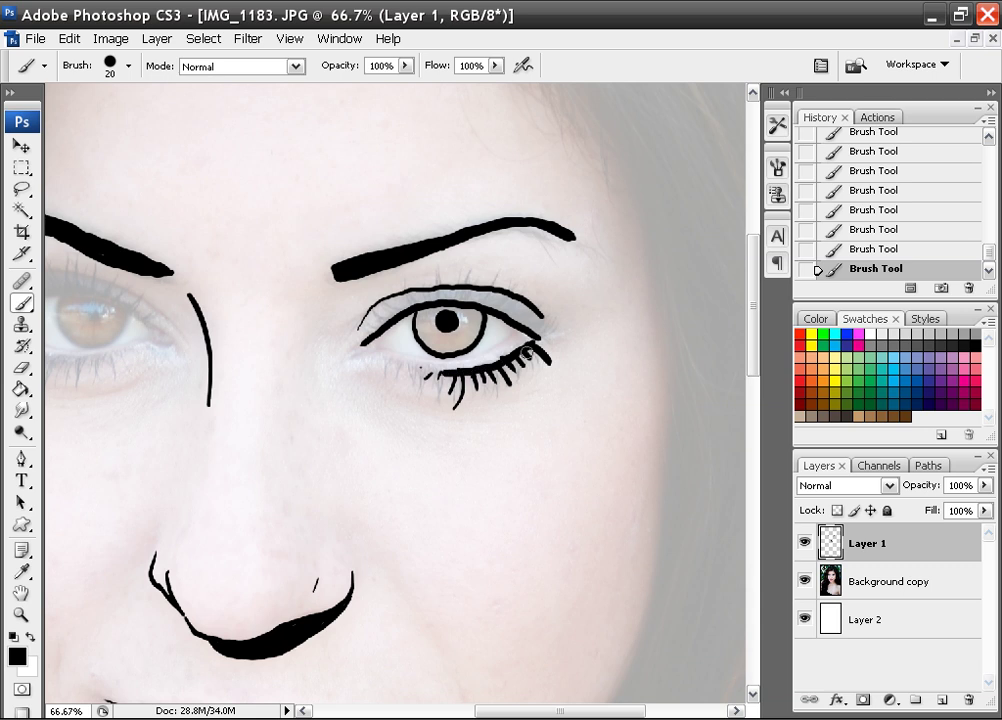
mouse_move(527, 352)
left_mouse_down()
mouse_move(502, 371)
mouse_move(403, 370)
mouse_move(424, 375)
left_mouse_up()
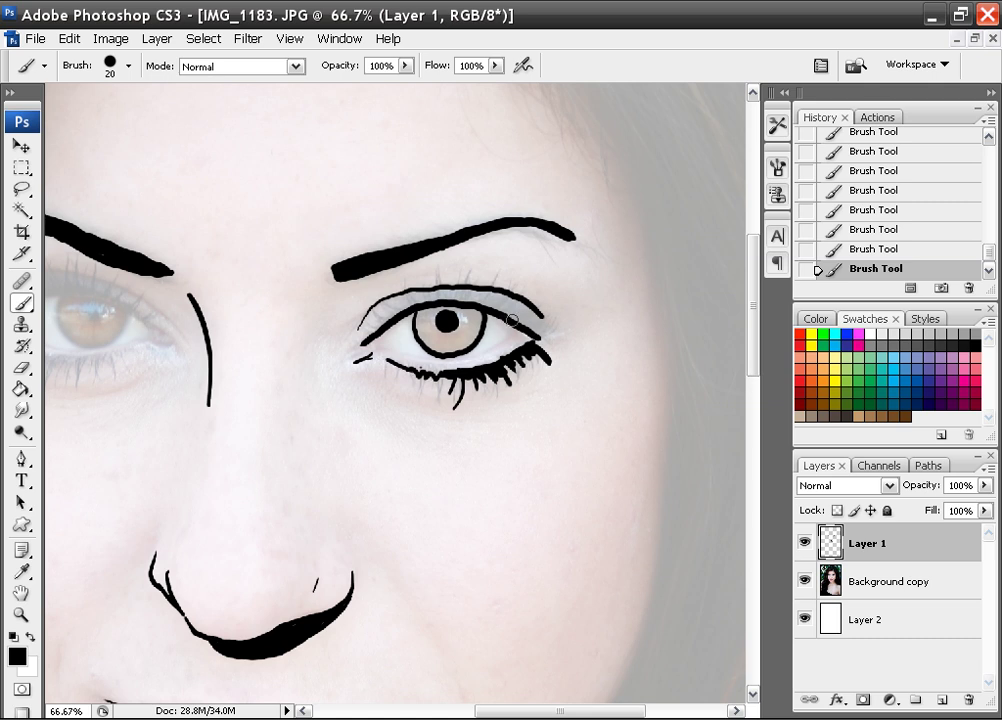
- Shade the top of the right-hand iris black and add a filled eyeliner wing with upper lashes
mouse_move(453, 318)
left_mouse_down()
mouse_move(475, 317)
mouse_move(427, 318)
mouse_move(440, 311)
left_mouse_up()
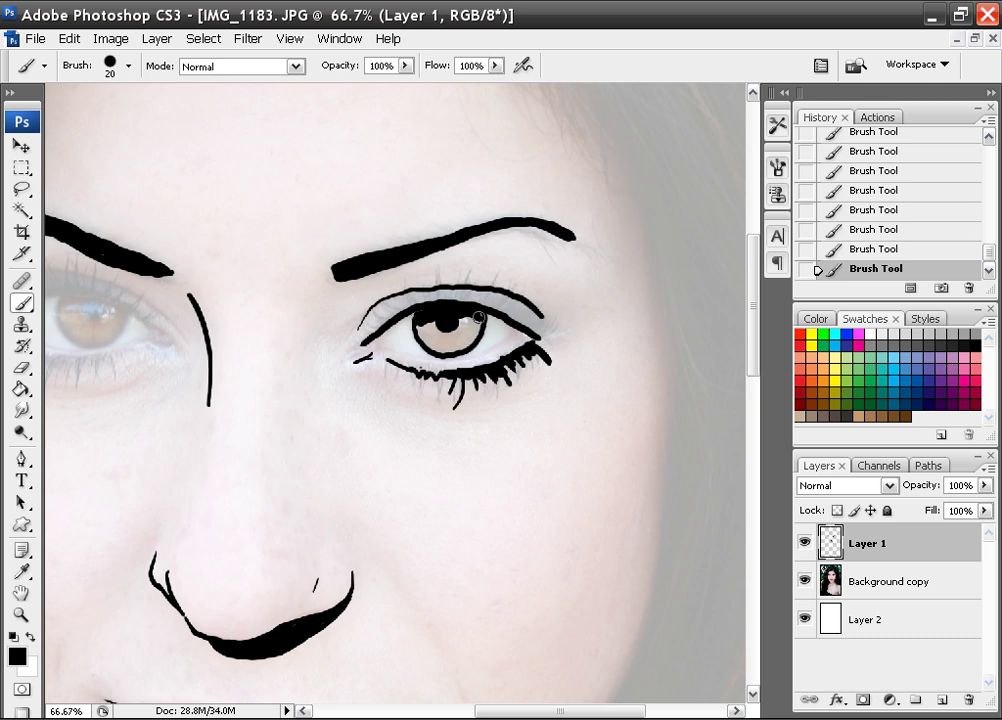
left_click_drag(416, 318, 418, 327)
left_click_drag(542, 341, 443, 305)
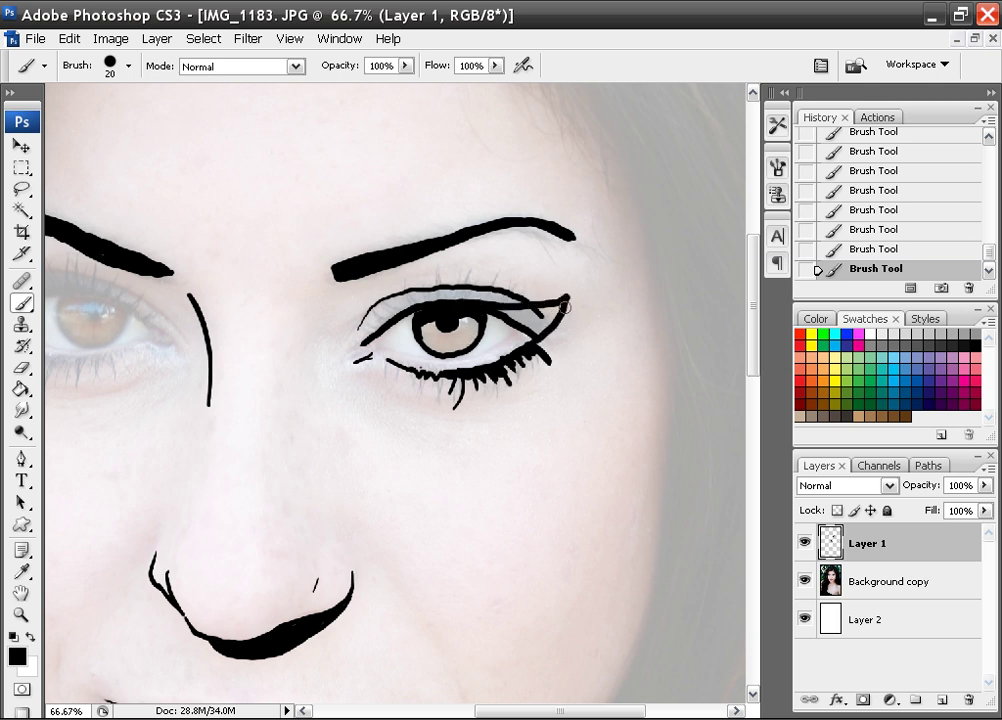
mouse_move(565, 306)
left_mouse_down()
mouse_move(511, 311)
mouse_move(537, 331)
mouse_move(443, 298)
mouse_move(412, 308)
mouse_move(451, 293)
mouse_move(502, 299)
left_mouse_up()
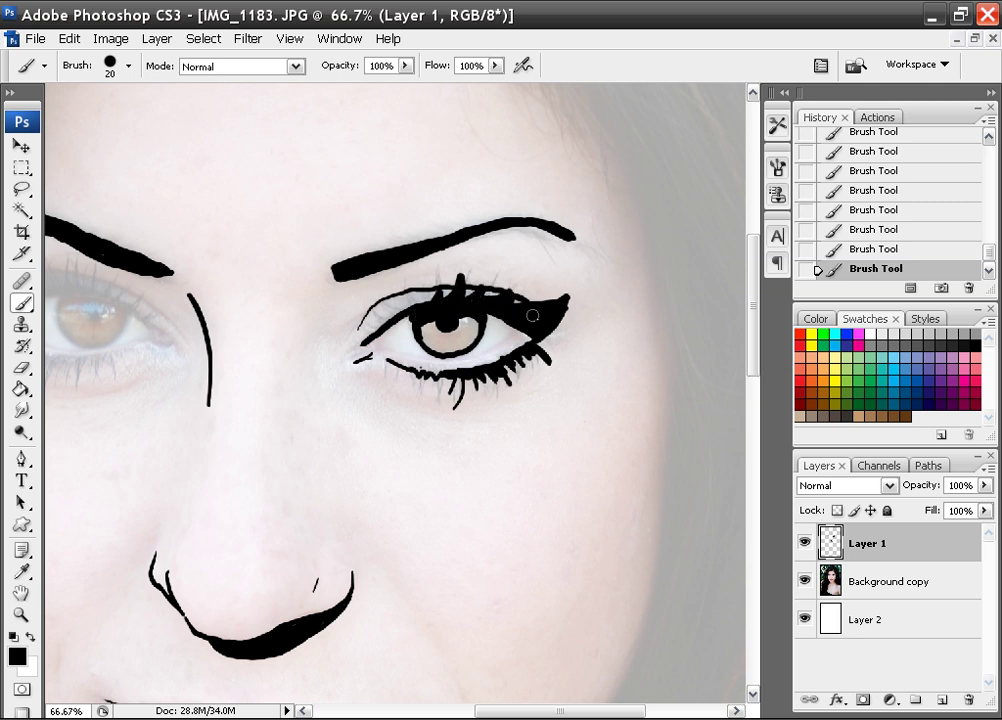
key("ctrl+minus")
key("ctrl+minus")
key("ctrl+minus")
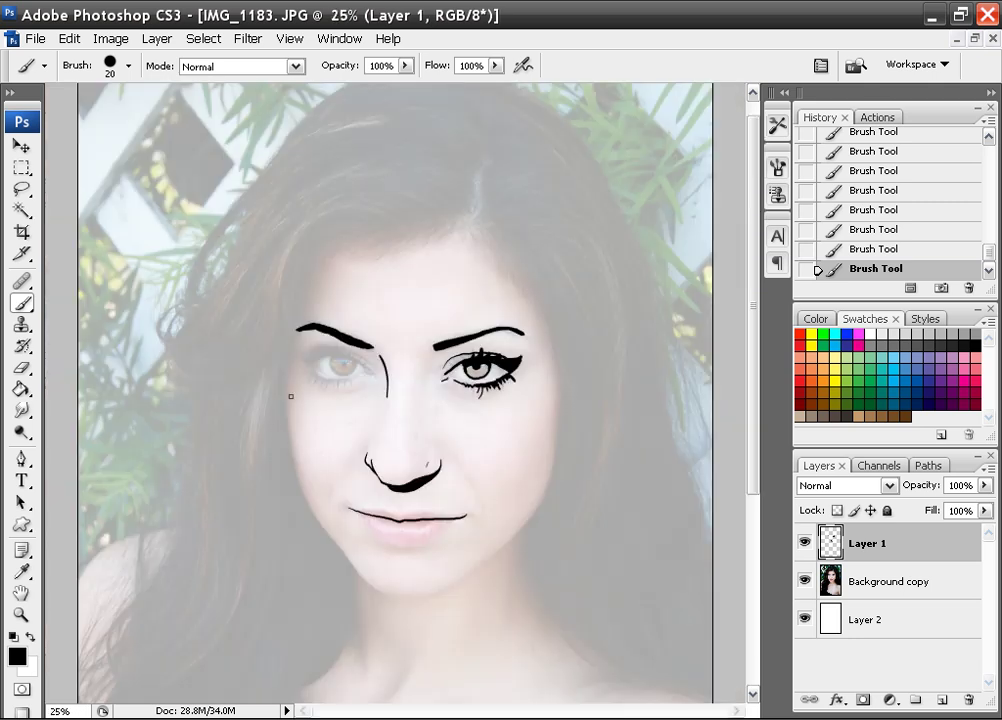
left_click_drag(293, 446, 334, 533)
key("ctrl+z")
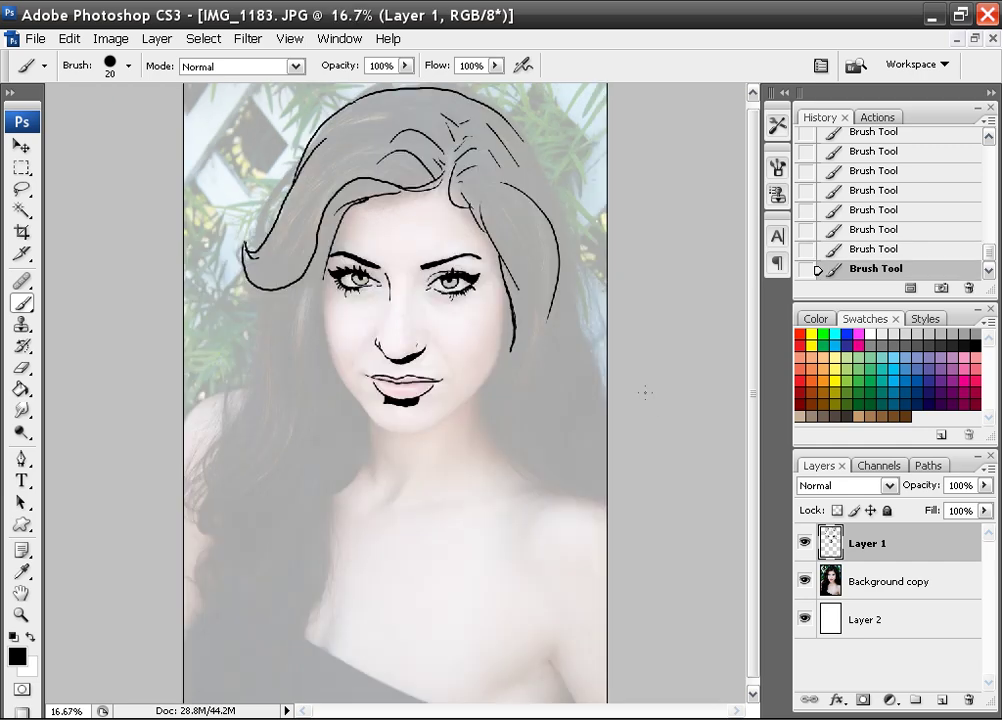
- Check the line art on plain white by temporarily hiding the Background copy layer
left_click(803, 580)
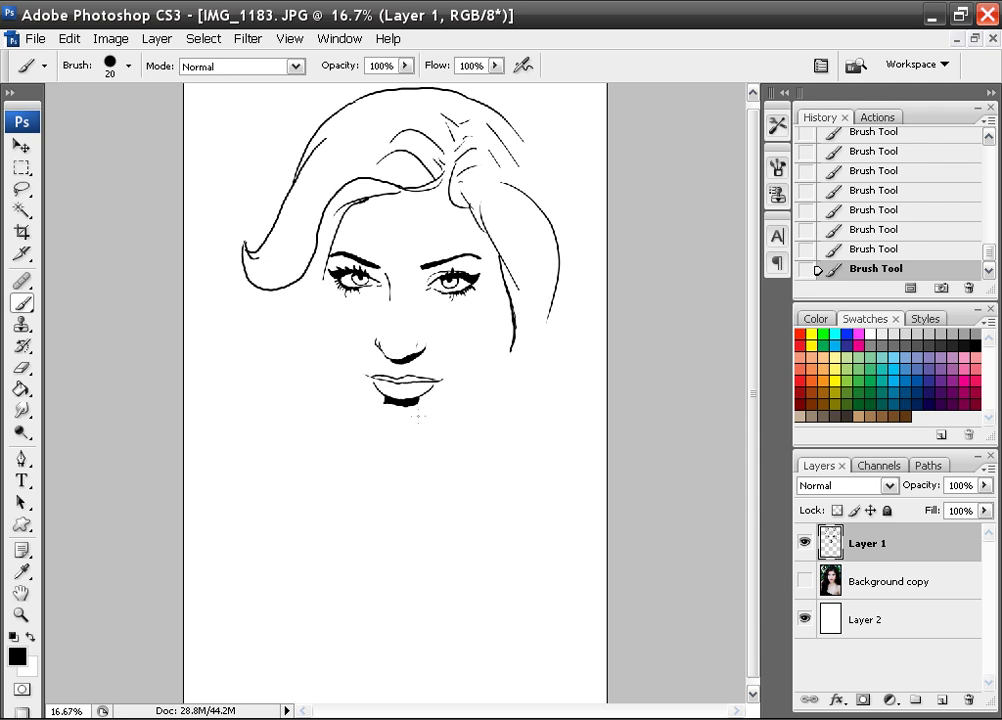
left_click(804, 580)
- Trim the lower edge of the black shadow under the lower lip with a hard 34 px eraser
key("ctrl+plus")
key("ctrl+plus")
key("ctrl+plus")
key("ctrl+plus")
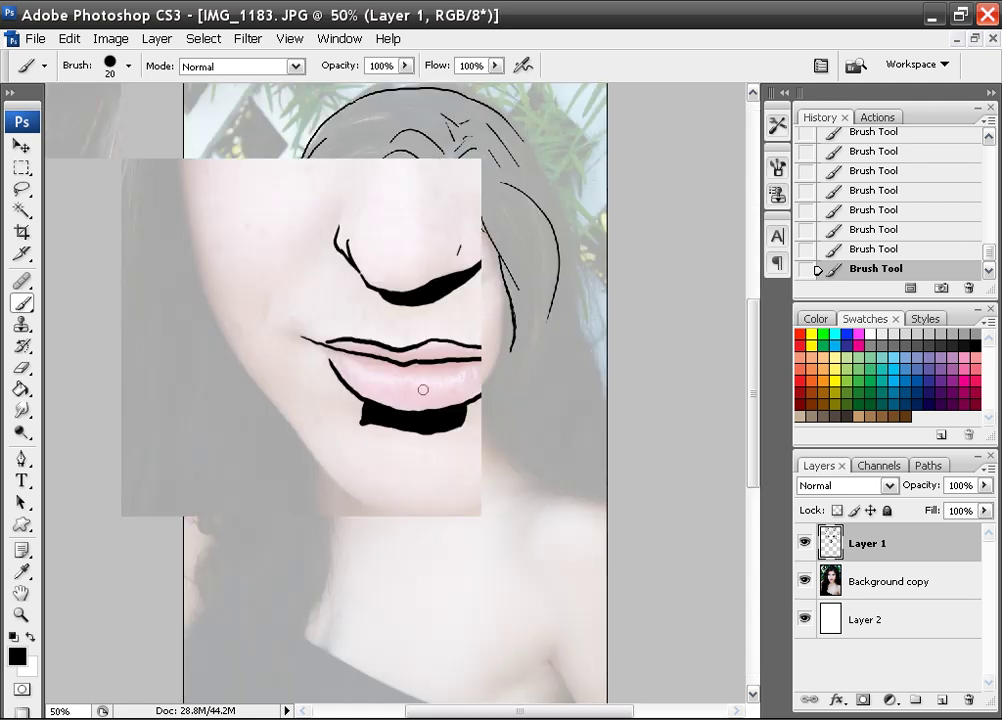
left_click(32, 369)
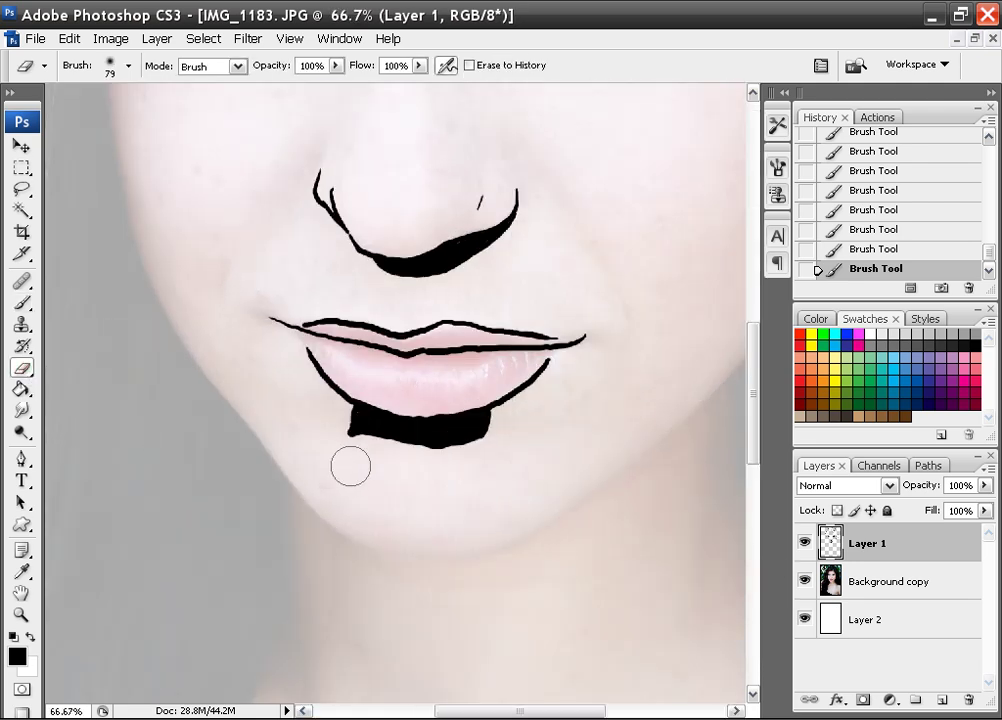
mouse_move(349, 465)
left_mouse_down()
mouse_move(429, 461)
mouse_move(452, 445)
left_mouse_up()
key("ctrl+z")
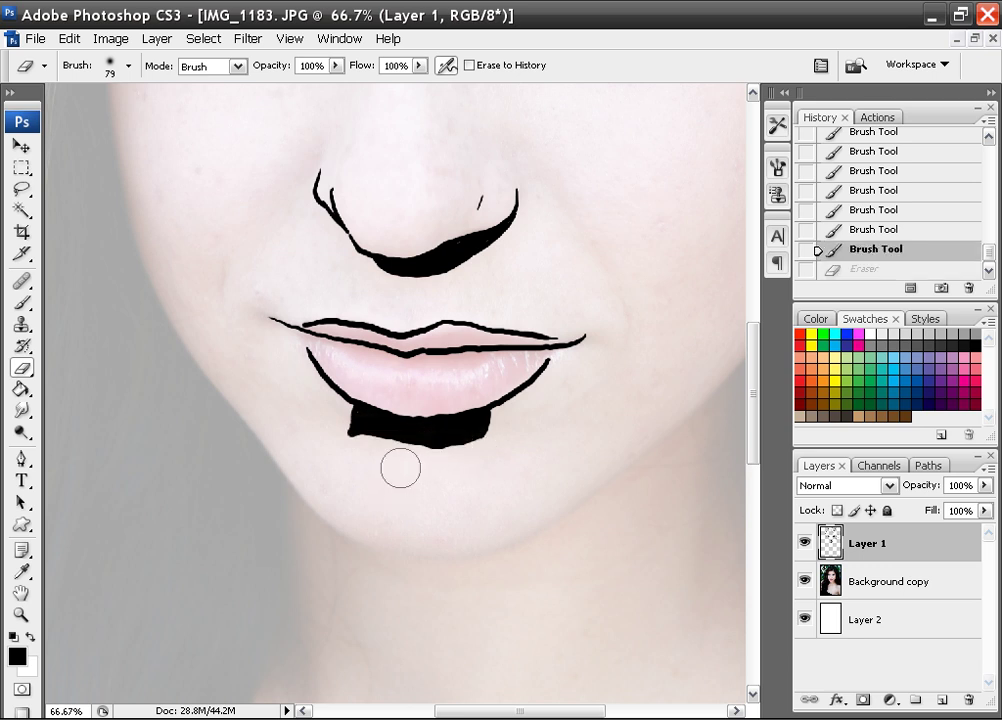
right_click(396, 468)
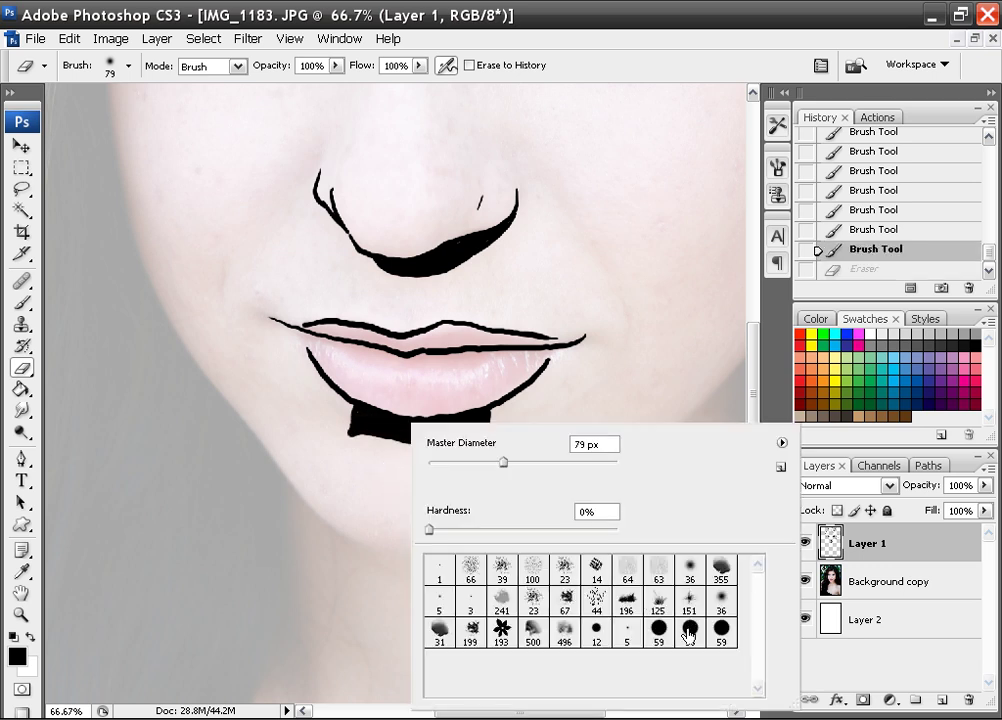
left_click(441, 600)
left_click(461, 462)
mouse_move(353, 441)
left_mouse_down()
mouse_move(391, 454)
mouse_move(343, 430)
mouse_move(427, 463)
mouse_move(461, 456)
mouse_move(465, 438)
mouse_move(425, 452)
mouse_move(358, 441)
mouse_move(409, 447)
left_mouse_up()
key("ctrl+minus")
key("ctrl+minus")
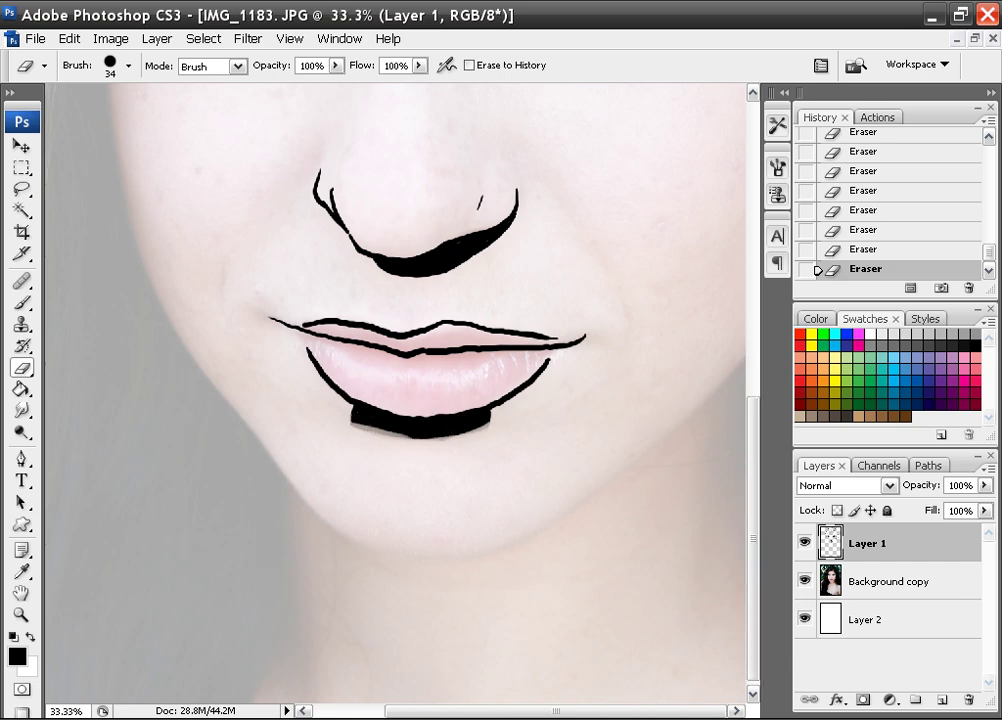
key("ctrl+minus")
key("ctrl+minus")
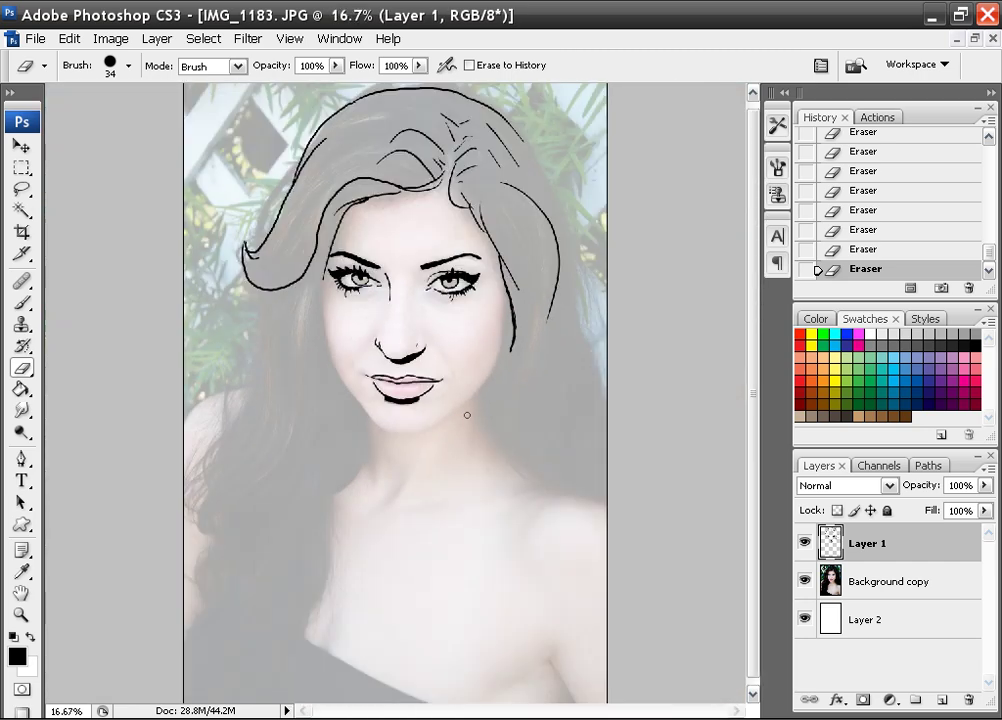
key("ctrl+plus")
key("ctrl+plus")
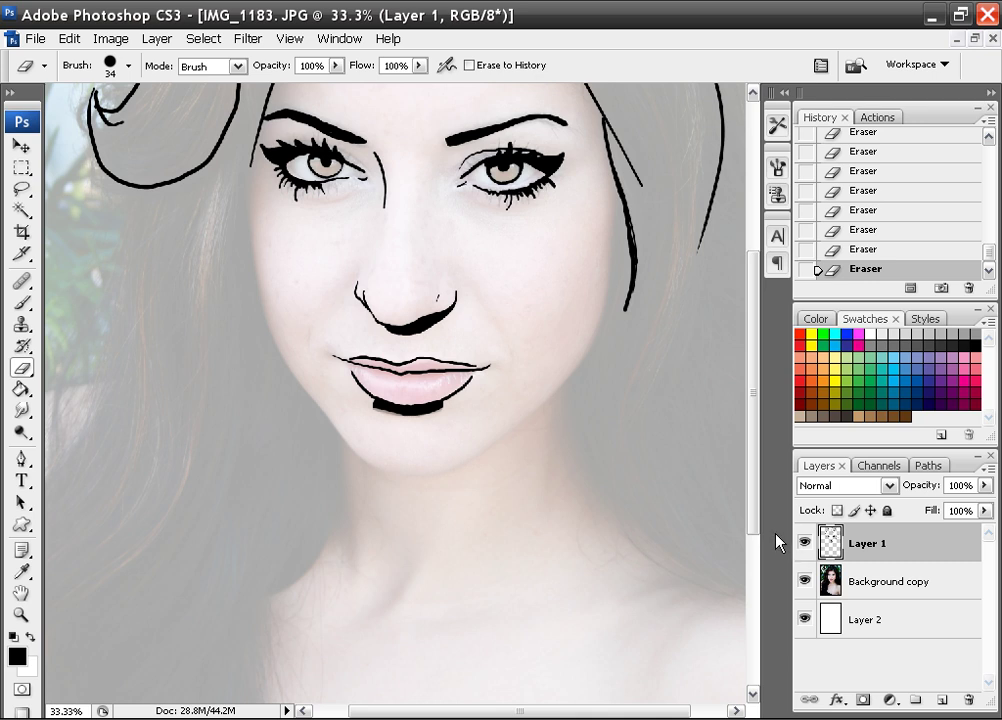
key("ctrl+minus")
key("ctrl+minus")
key("ctrl+minus")
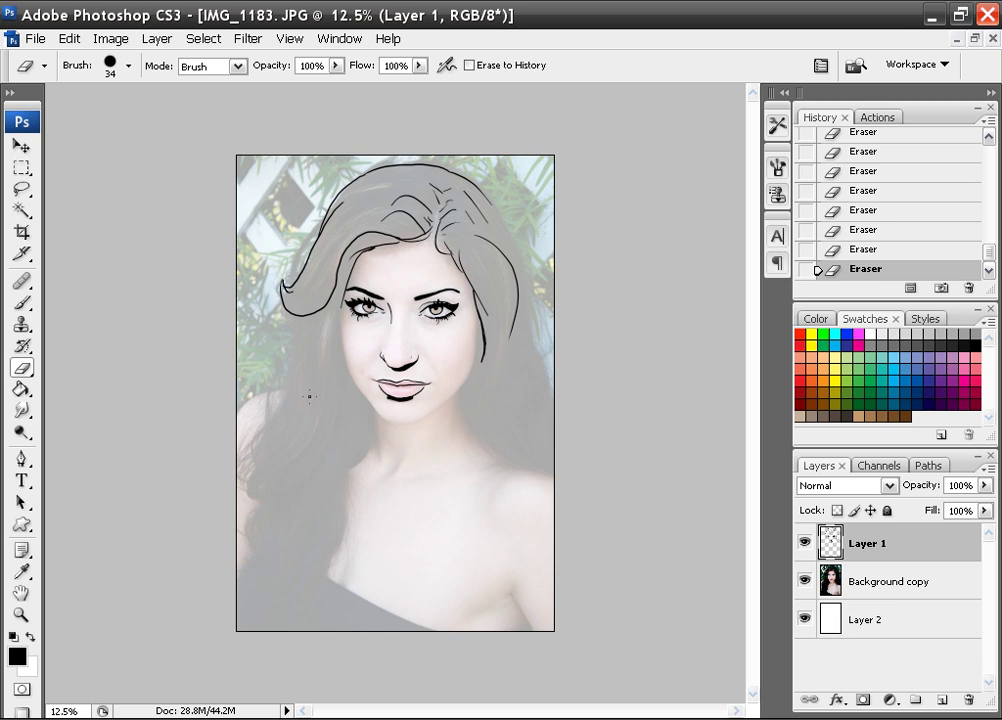
key("ctrl+plus")
key("ctrl+plus")
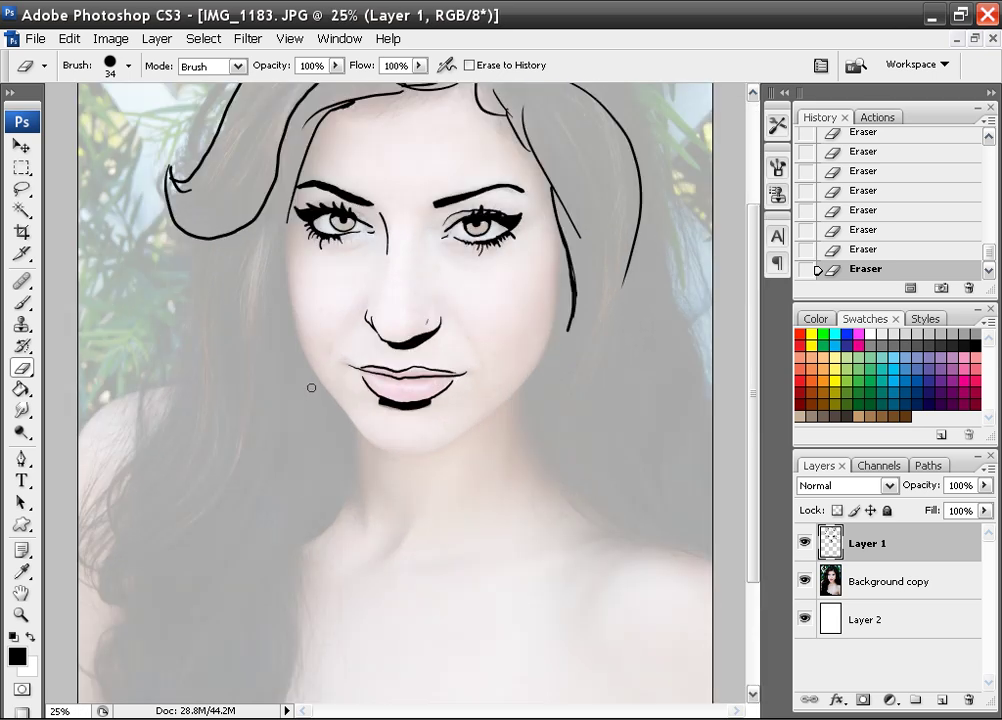
key("ctrl+minus")
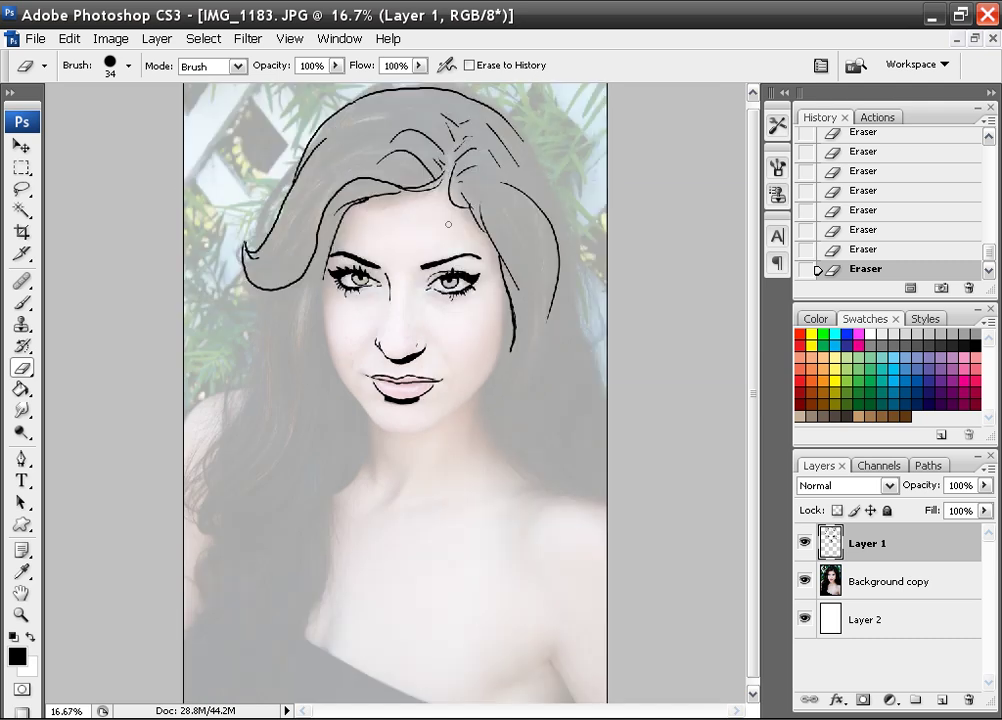
- Fill the hair from the crown parting down along the left-hand side of the forehead with a black 96 px brush
right_click(448, 224)
left_click_drag(410, 340, 433, 337)
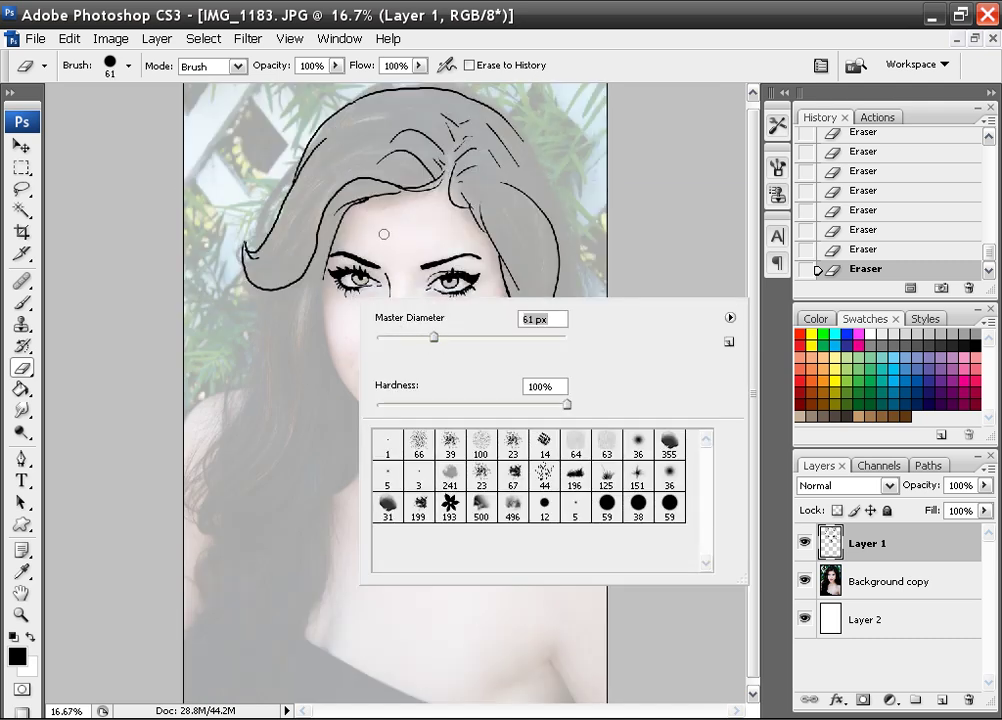
left_click(21, 304)
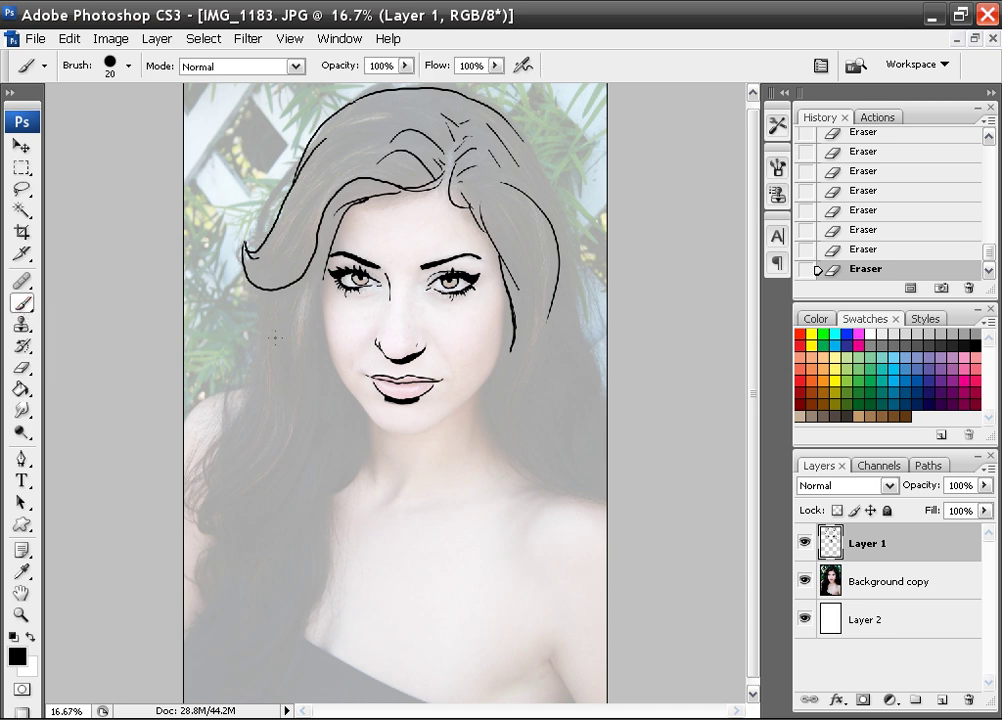
right_click(359, 319)
left_click(434, 355)
mouse_move(448, 122)
left_mouse_down()
mouse_move(376, 119)
mouse_move(409, 122)
mouse_move(355, 146)
mouse_move(401, 143)
mouse_move(352, 156)
mouse_move(375, 152)
mouse_move(333, 175)
mouse_move(364, 168)
mouse_move(349, 172)
mouse_move(401, 183)
mouse_move(326, 246)
mouse_move(319, 265)
mouse_move(355, 188)
mouse_move(325, 228)
mouse_move(356, 183)
mouse_move(394, 176)
mouse_move(398, 192)
mouse_move(447, 161)
mouse_move(426, 153)
mouse_move(344, 173)
mouse_move(406, 153)
mouse_move(379, 147)
mouse_move(393, 133)
mouse_move(360, 136)
mouse_move(411, 128)
mouse_move(438, 110)
mouse_move(401, 104)
mouse_move(454, 98)
mouse_move(419, 111)
mouse_move(443, 128)
mouse_move(436, 110)
mouse_move(461, 146)
mouse_move(430, 137)
left_mouse_up()
scroll(450, 101, "up", 1)
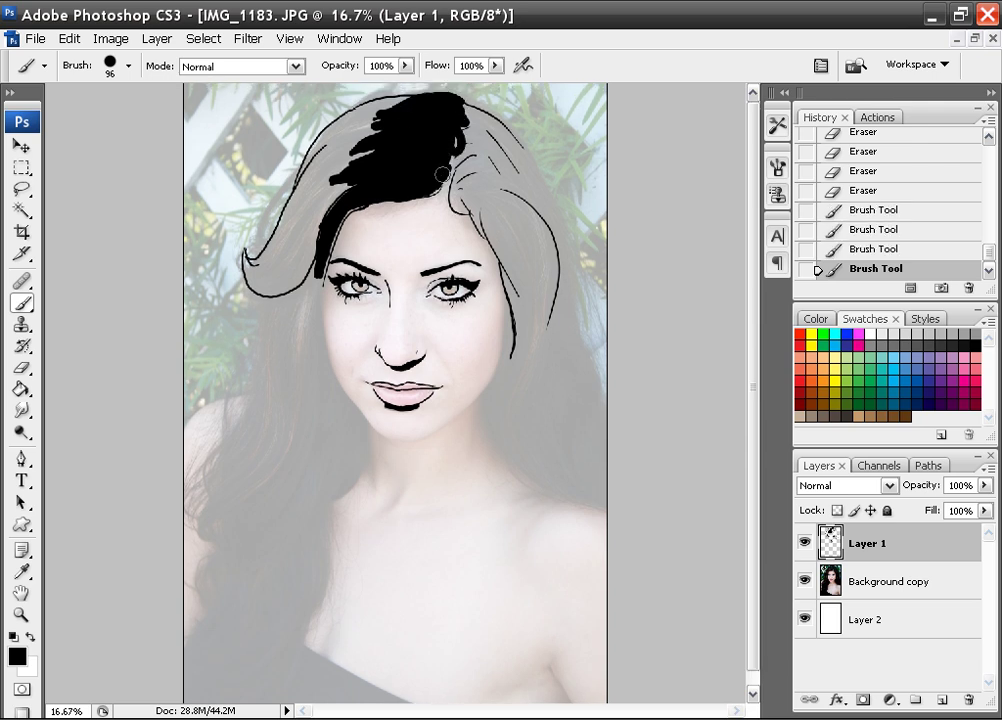
- Trace the long hair on the left-hand side in black, covering its inner edge, middle strand and wavy outer edge
mouse_move(353, 207)
left_mouse_down()
mouse_move(318, 278)
mouse_move(293, 450)
mouse_move(255, 505)
left_mouse_up()
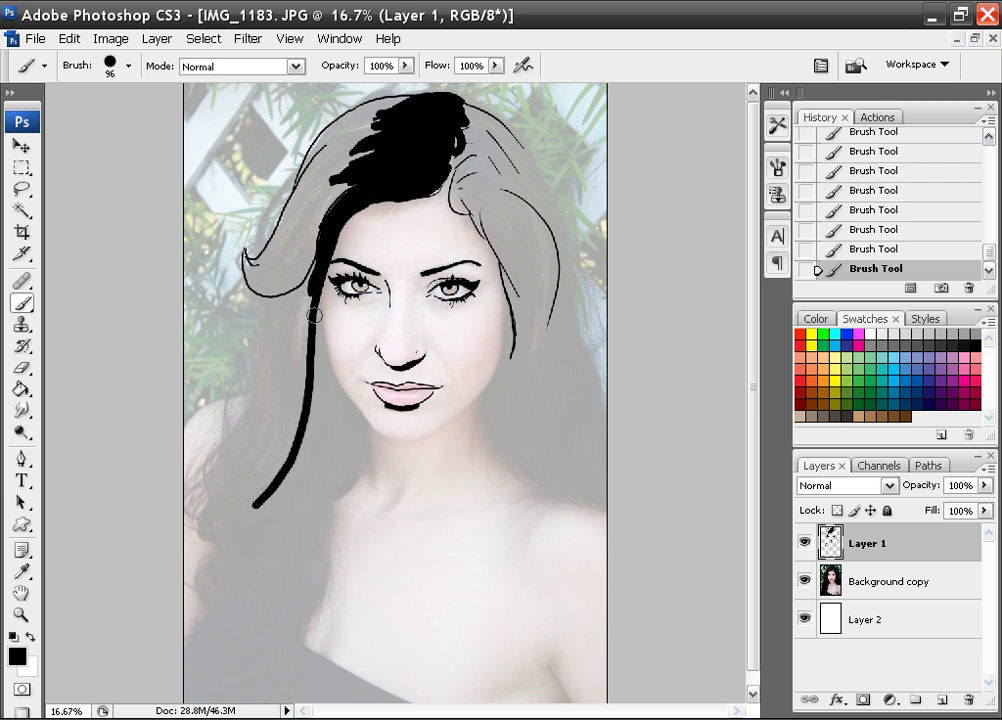
mouse_move(317, 298)
left_mouse_down()
mouse_move(336, 385)
mouse_move(366, 436)
mouse_move(346, 493)
mouse_move(300, 550)
mouse_move(324, 586)
mouse_move(230, 698)
left_mouse_up()
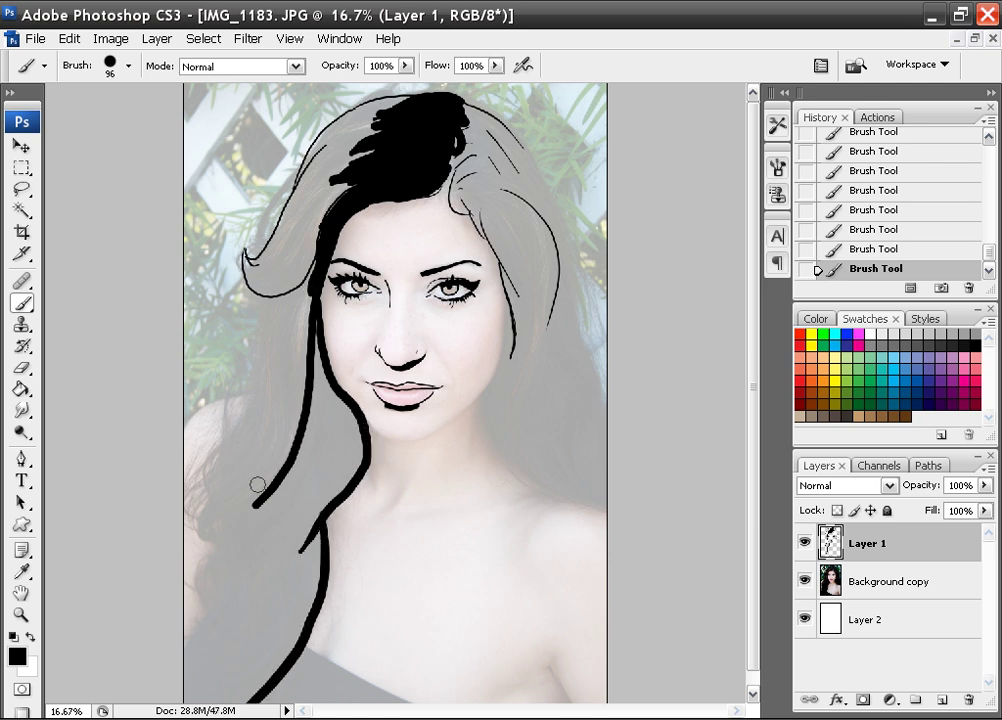
mouse_move(261, 294)
left_mouse_down()
mouse_move(249, 346)
mouse_move(203, 395)
mouse_move(246, 385)
mouse_move(213, 427)
mouse_move(213, 476)
mouse_move(232, 471)
mouse_move(228, 454)
mouse_move(193, 485)
mouse_move(238, 512)
mouse_move(199, 530)
mouse_move(210, 562)
mouse_move(185, 560)
mouse_move(218, 599)
mouse_move(193, 638)
mouse_move(231, 555)
mouse_move(185, 647)
mouse_move(200, 643)
mouse_move(190, 662)
mouse_move(200, 699)
mouse_move(237, 643)
mouse_move(232, 600)
left_mouse_up()
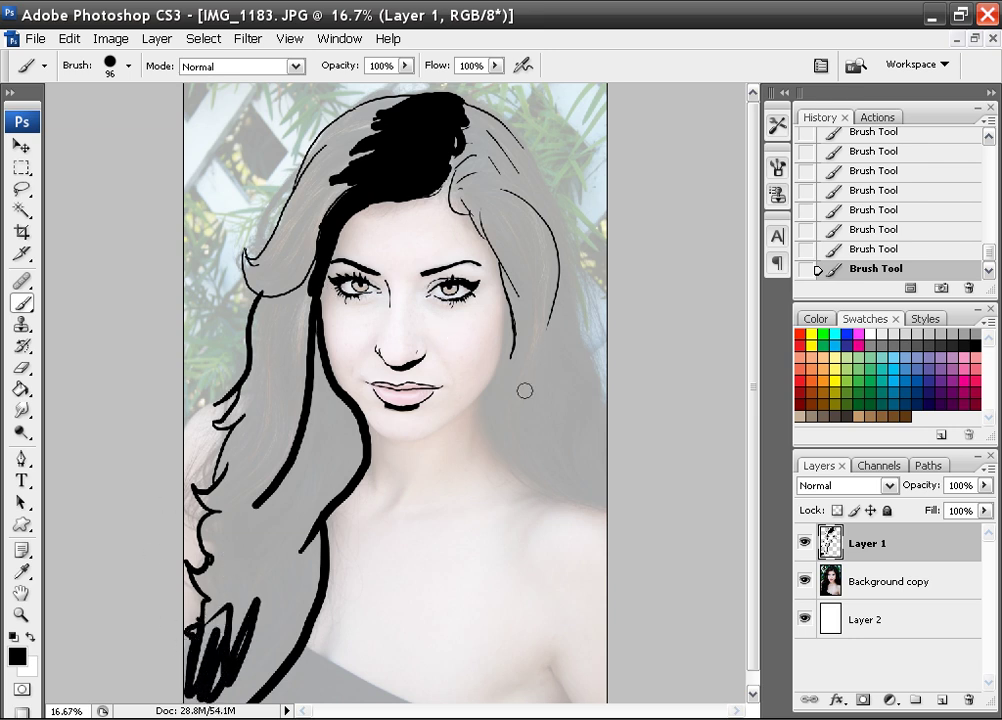
- Outline the hair on the right-hand side down to the shoulder and fill it with black strokes
mouse_move(504, 330)
left_mouse_down()
mouse_move(488, 378)
mouse_move(534, 471)
mouse_move(597, 500)
mouse_move(563, 497)
mouse_move(575, 488)
mouse_move(606, 497)
left_mouse_up()
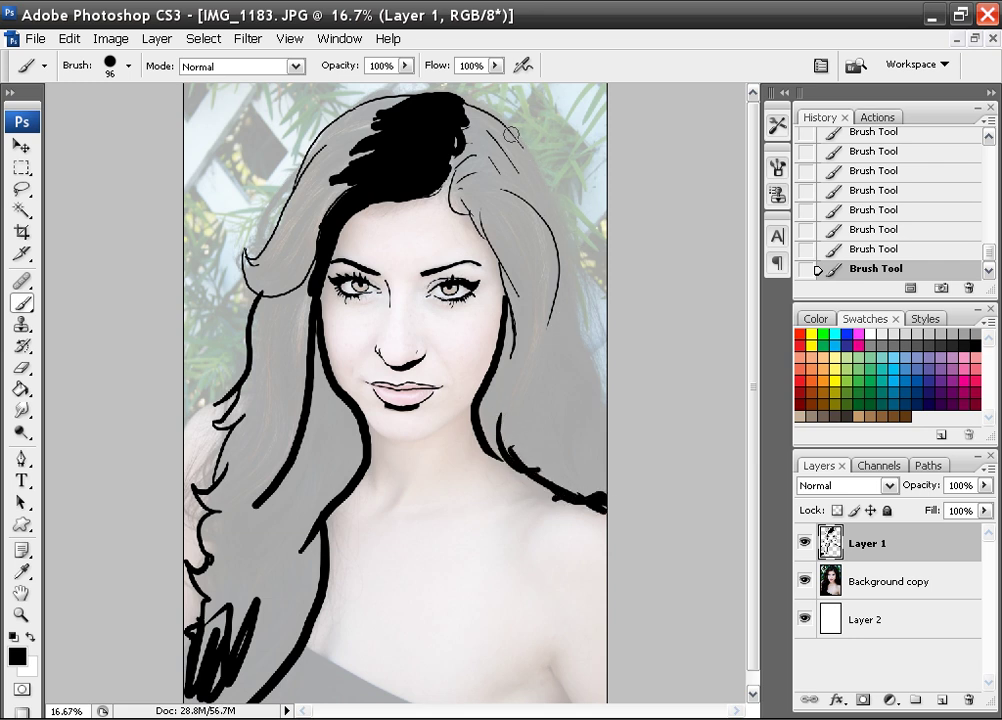
mouse_move(511, 133)
left_mouse_down()
mouse_move(590, 378)
mouse_move(577, 308)
mouse_move(602, 380)
mouse_move(592, 480)
mouse_move(600, 503)
mouse_move(547, 446)
left_mouse_up()
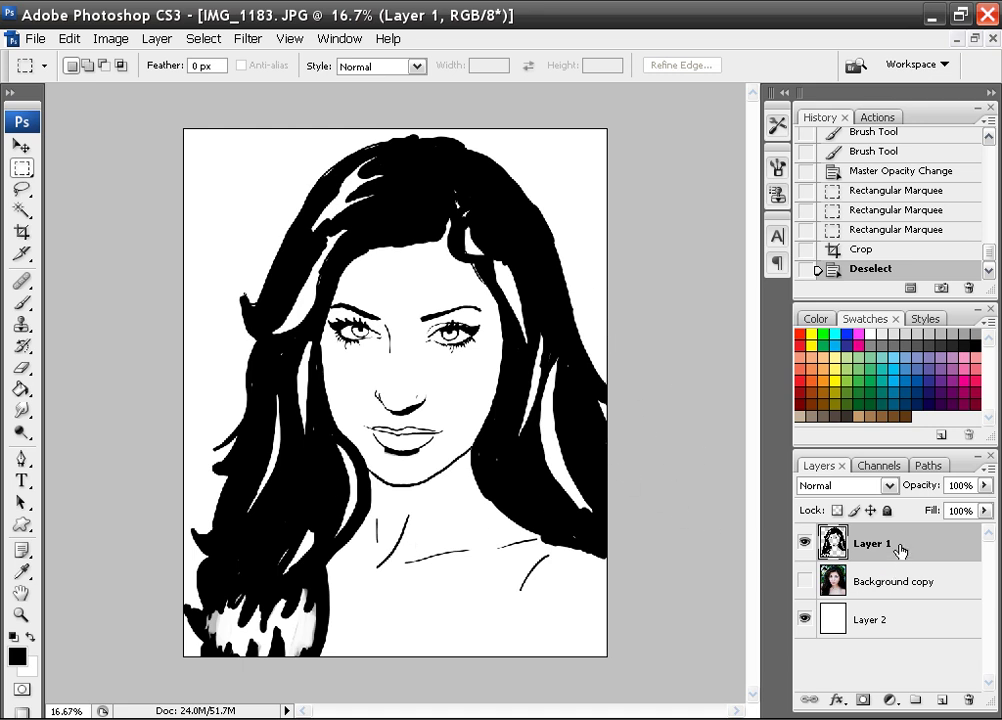
- Duplicate Layer 1 and make the original Layer 1 active beneath the copy
left_click_drag(901, 548, 940, 698)
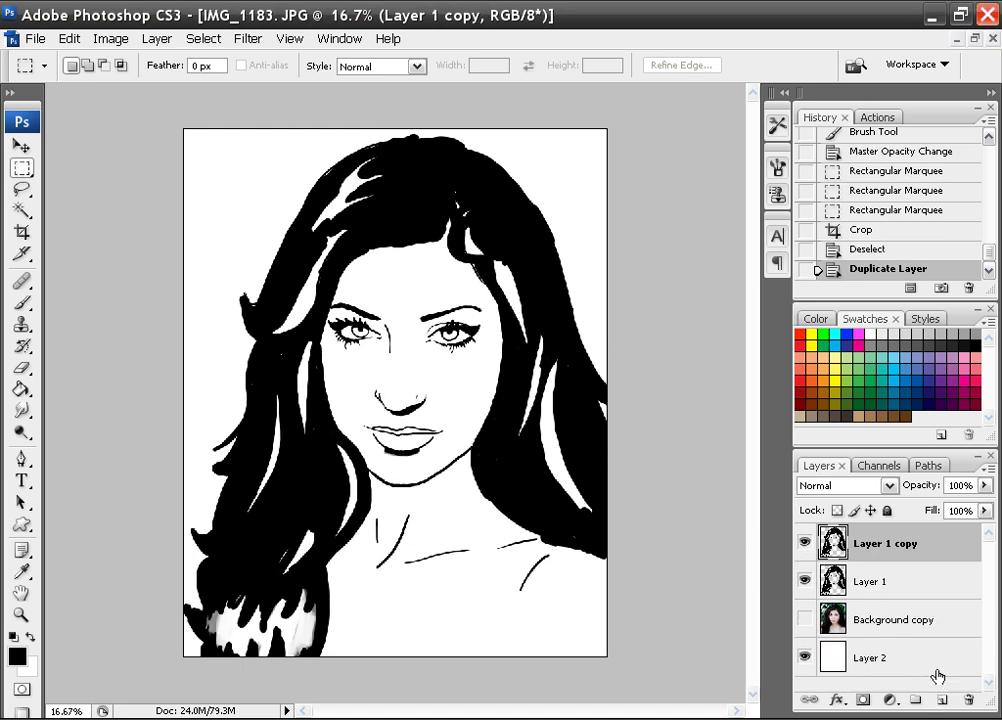
left_click(855, 583)
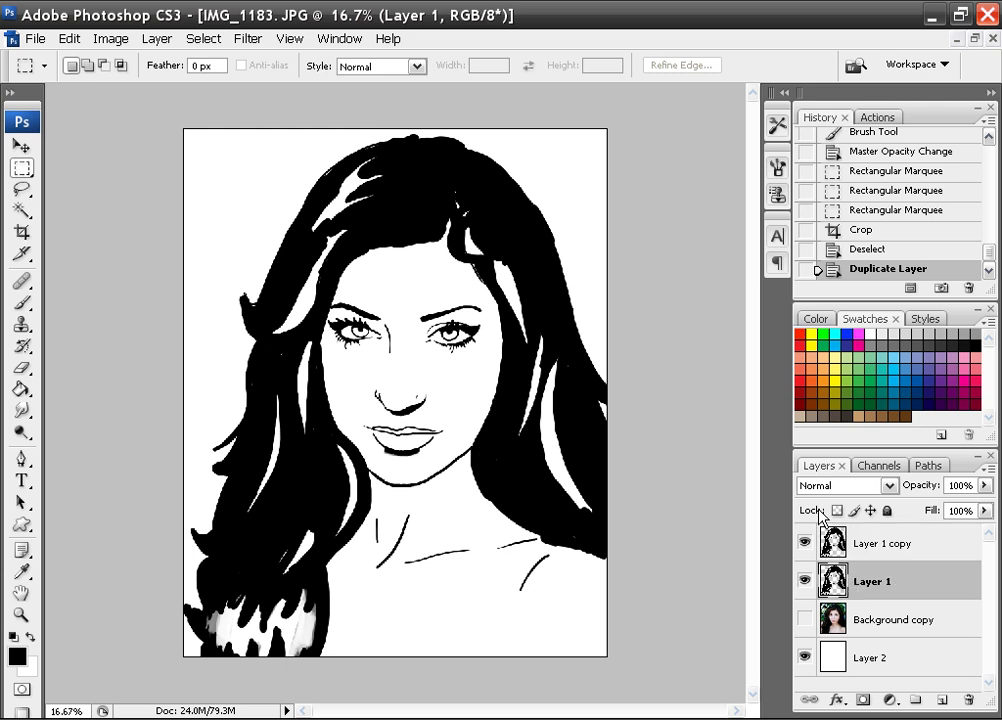
- Fill the face, neck and shoulders on Layer 1 with a pale beige skin color using the Paint Bucket
left_click(21, 389)
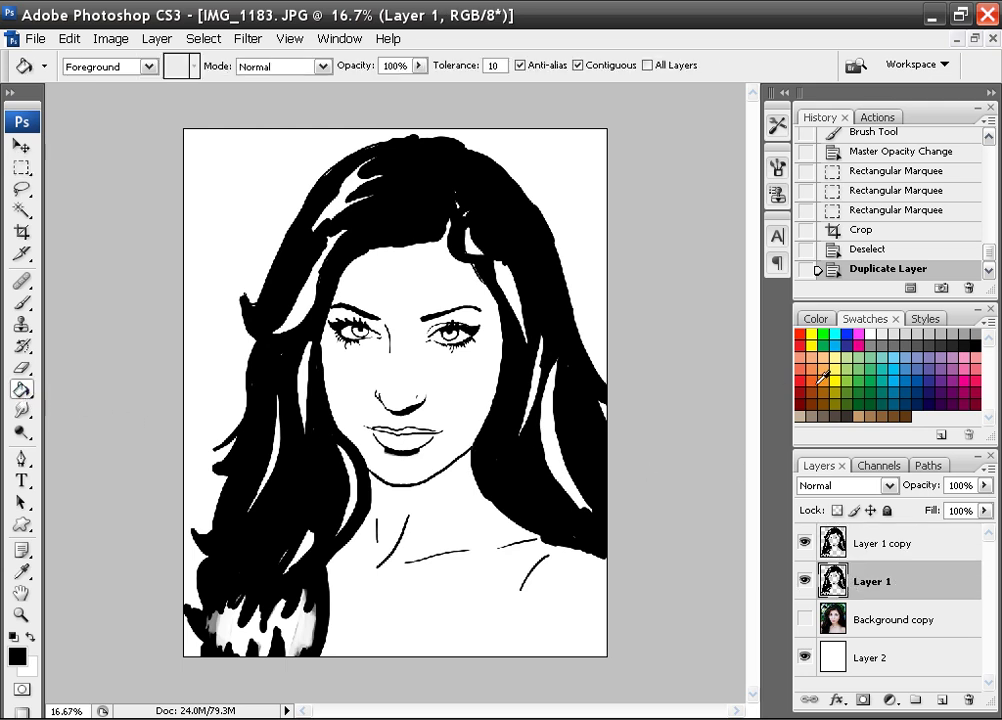
left_click(828, 357)
left_click(17, 655)
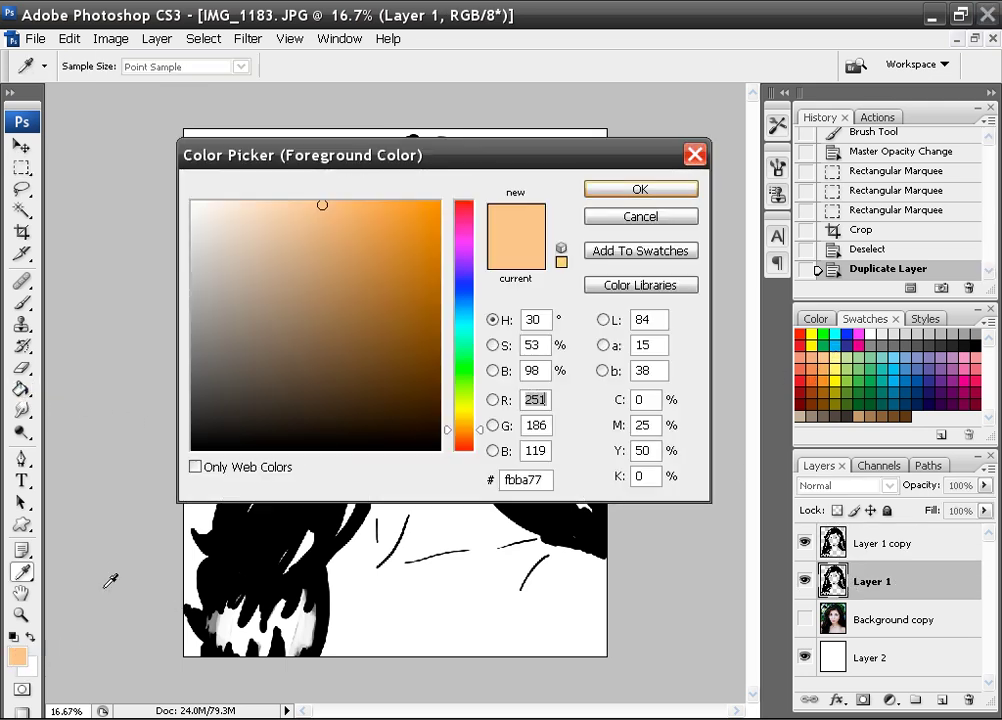
left_click(223, 220)
left_click(643, 192)
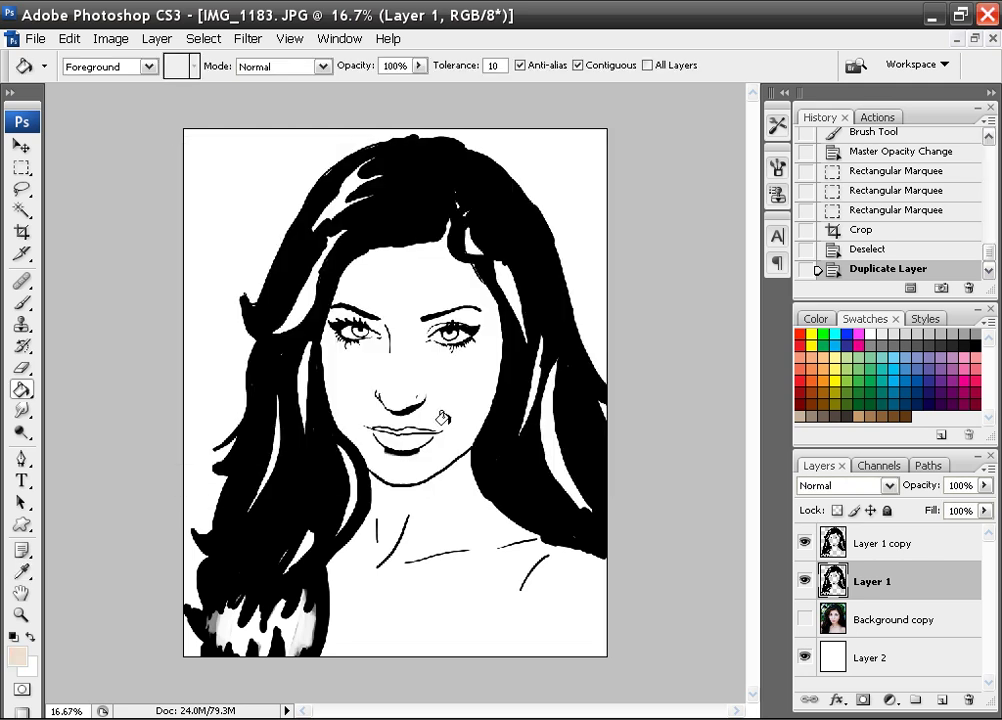
left_click(424, 385)
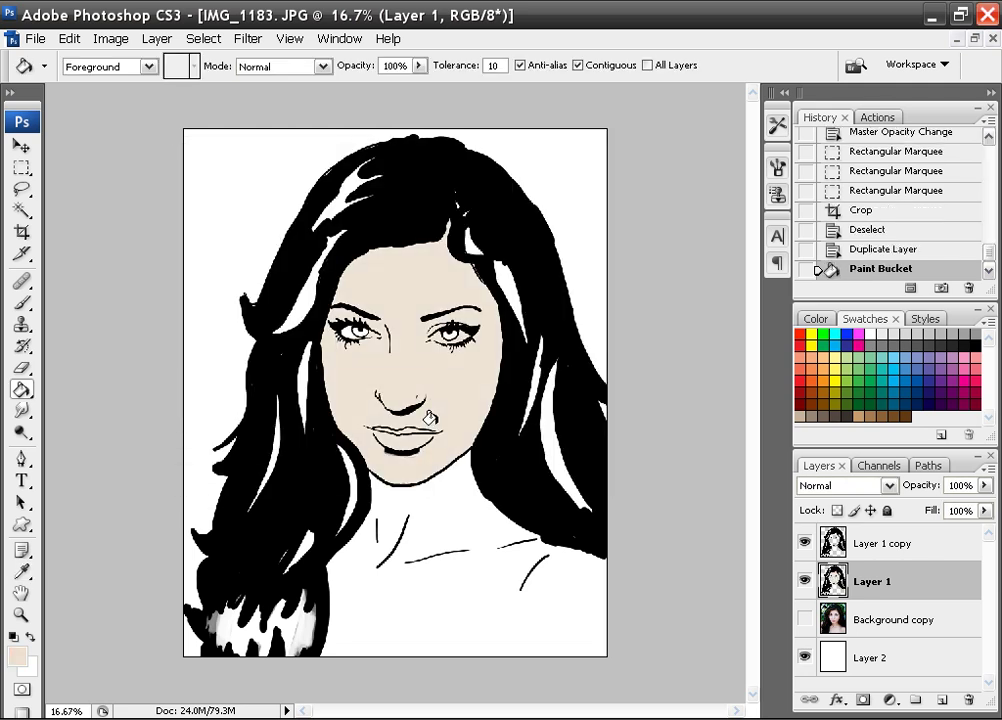
left_click(436, 530)
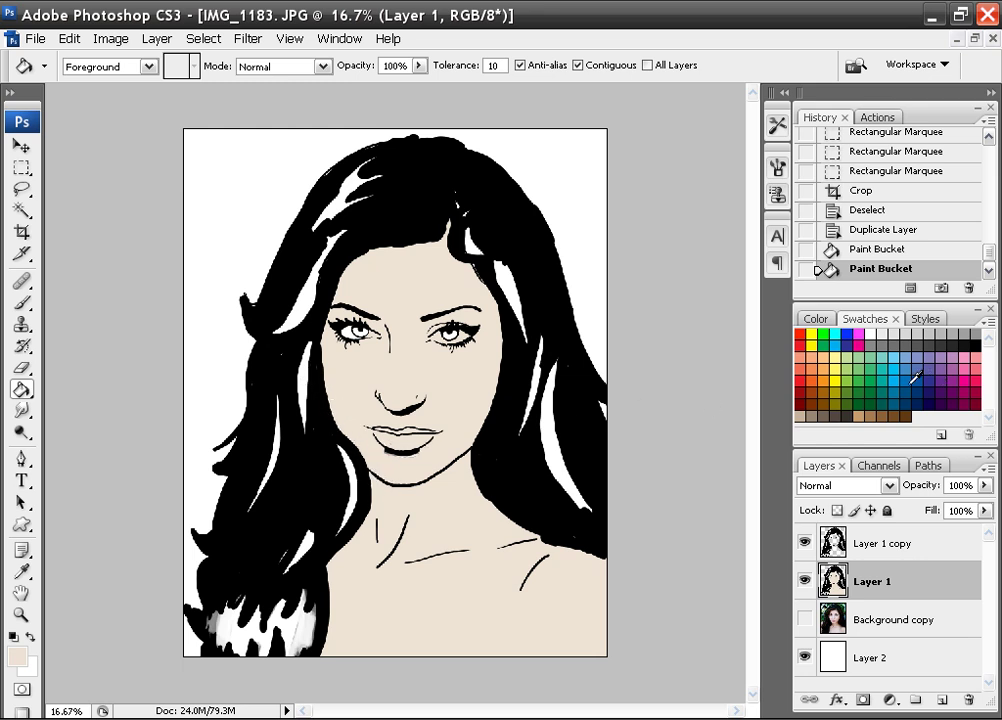
- Fill the white highlight strands throughout the hair with dark blue using the Paint Bucket
left_click(916, 377)
left_click(332, 216)
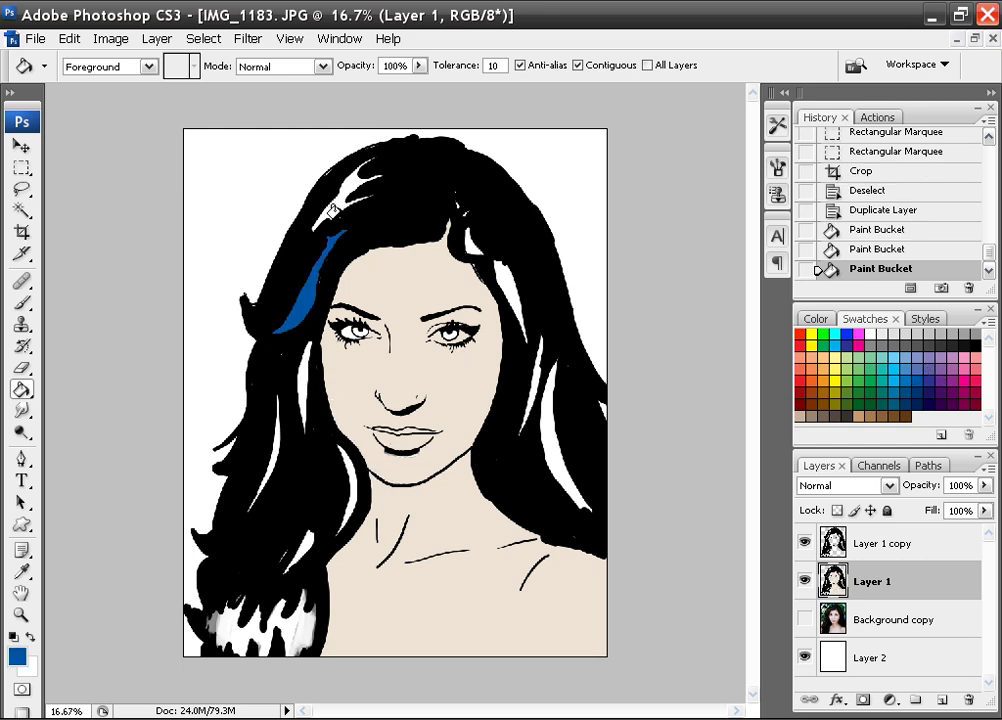
left_click(340, 198)
left_click(468, 248)
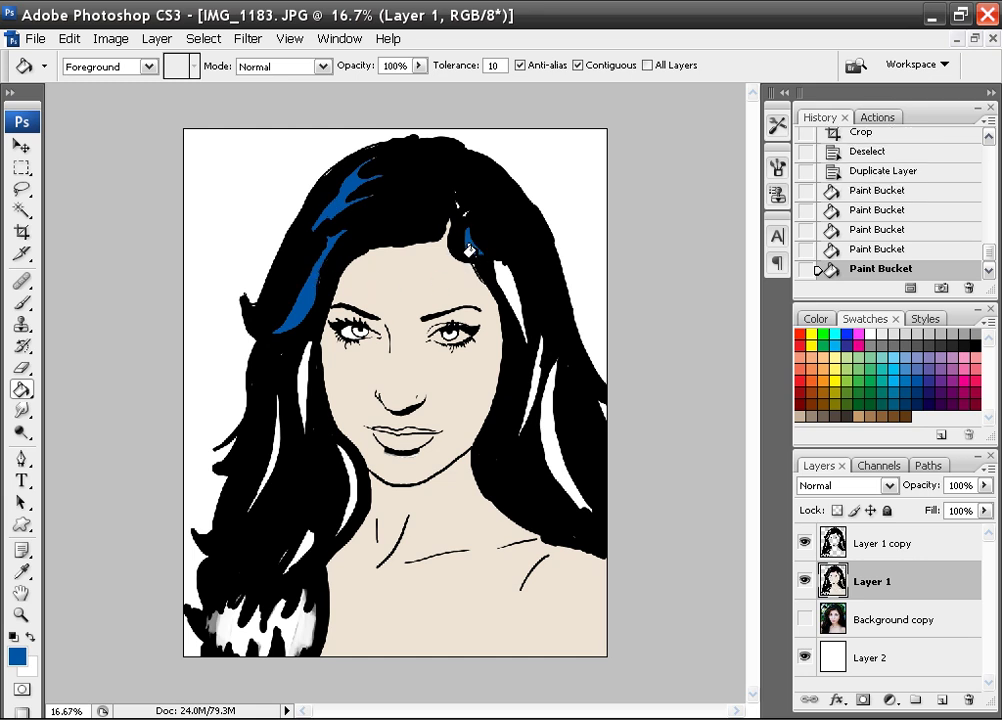
left_click(500, 290)
left_click(548, 430)
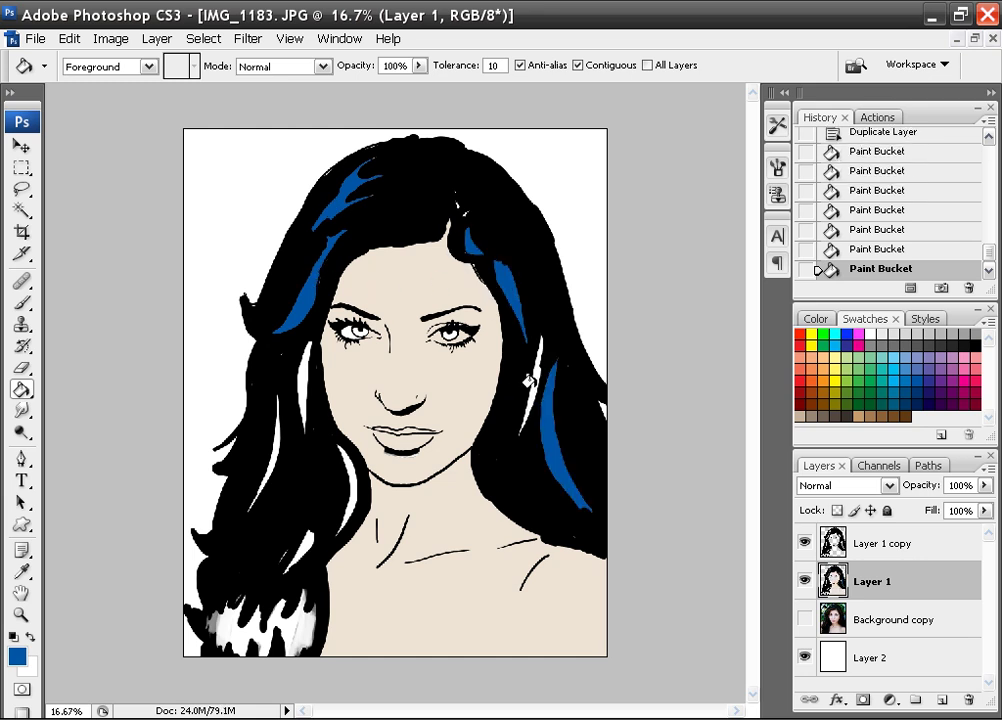
left_click(303, 390)
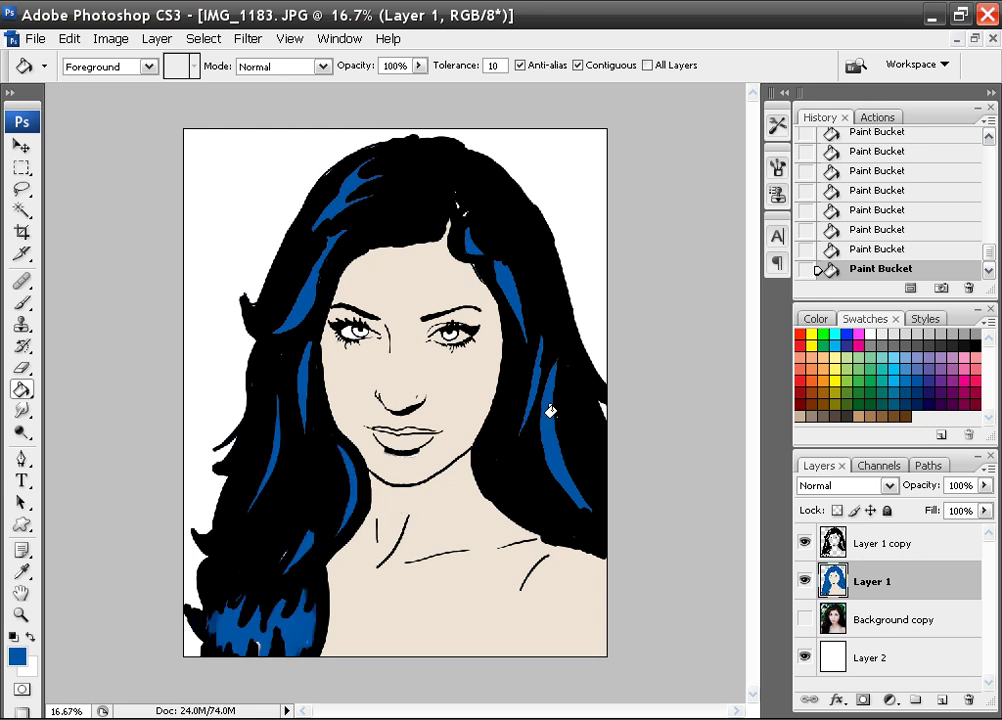
- Touch up leftover white specks in the hair with an 85 px blue brush, undoing the stroke at the right-hand edge
key("b")
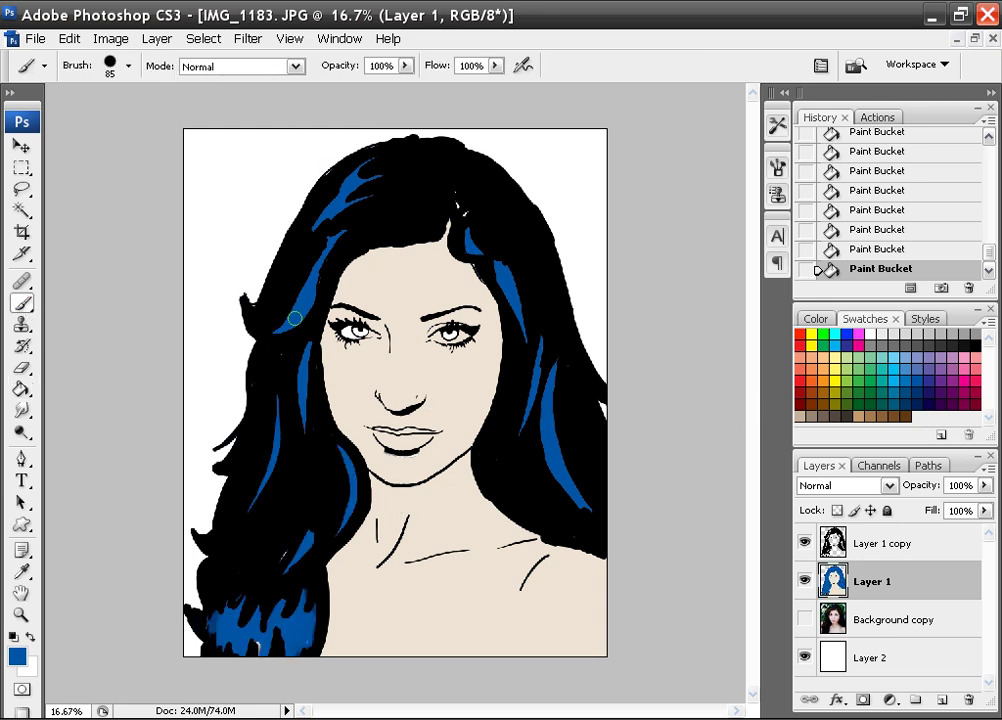
left_click_drag(463, 190, 458, 198)
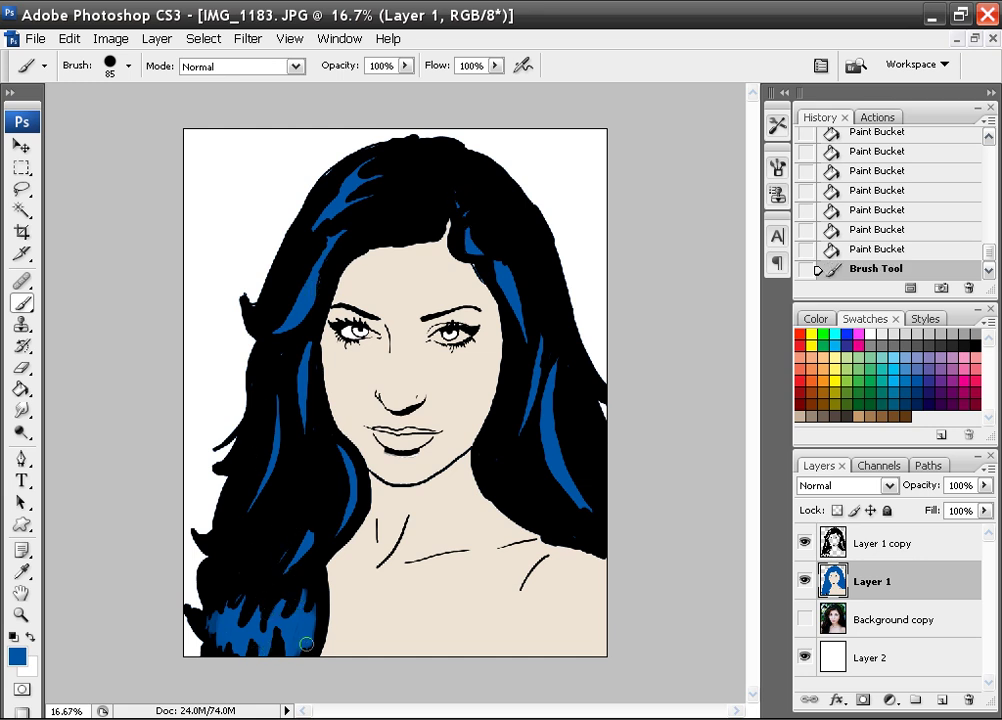
left_click(272, 470)
left_click(255, 459)
left_click_drag(604, 438, 603, 412)
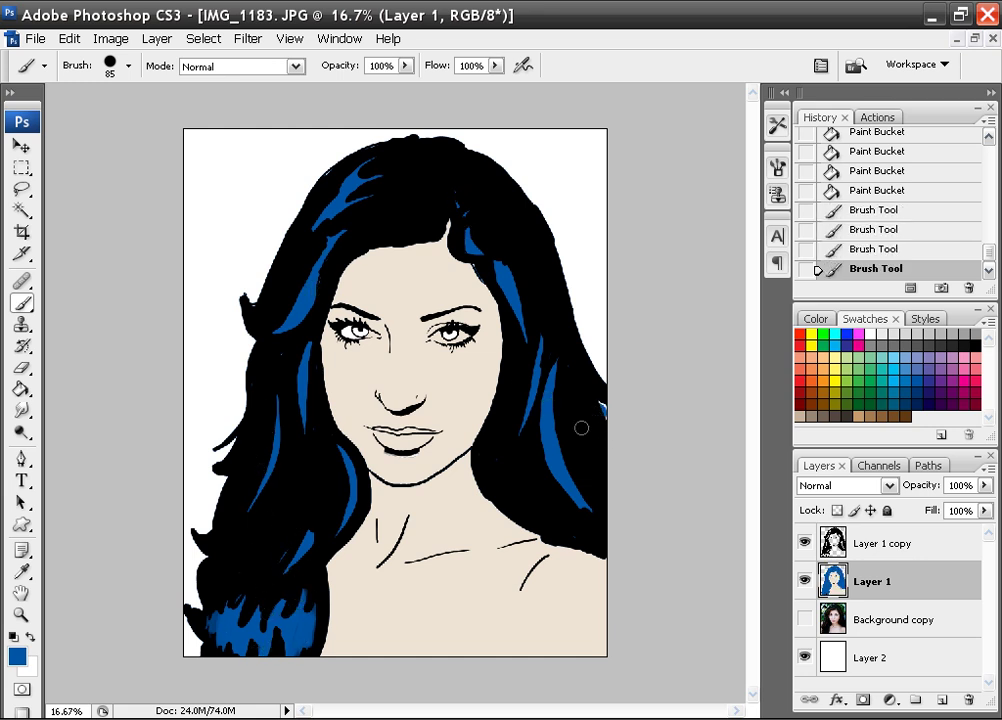
key("ctrl+z")
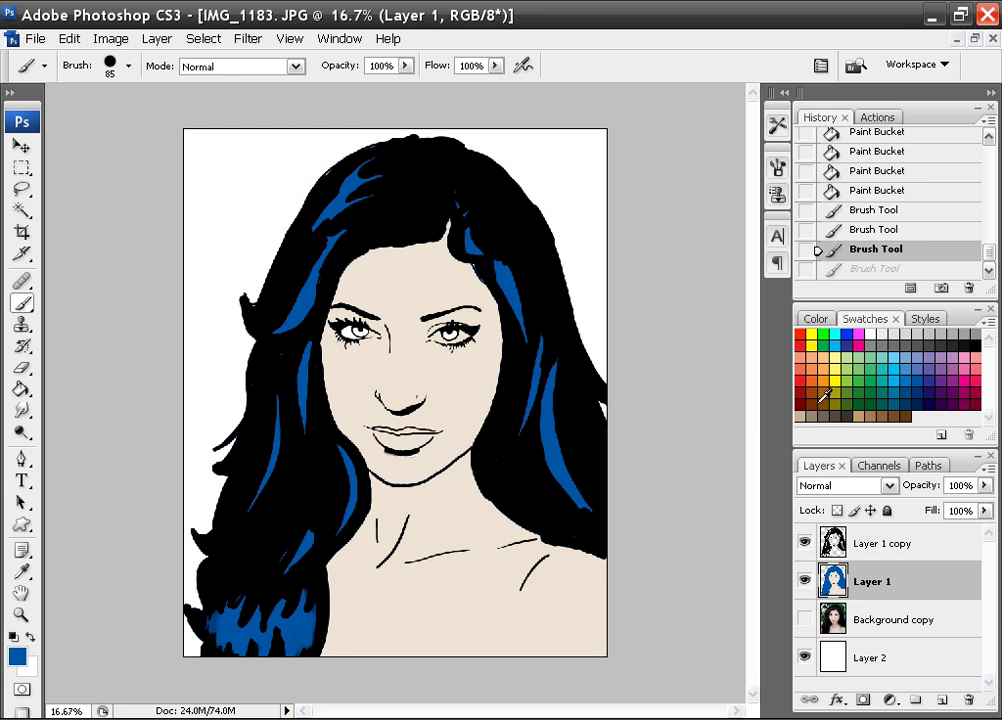
- Paint the upper and lower lips in reddish brown with the Brush tool
left_click(820, 403)
key("z")
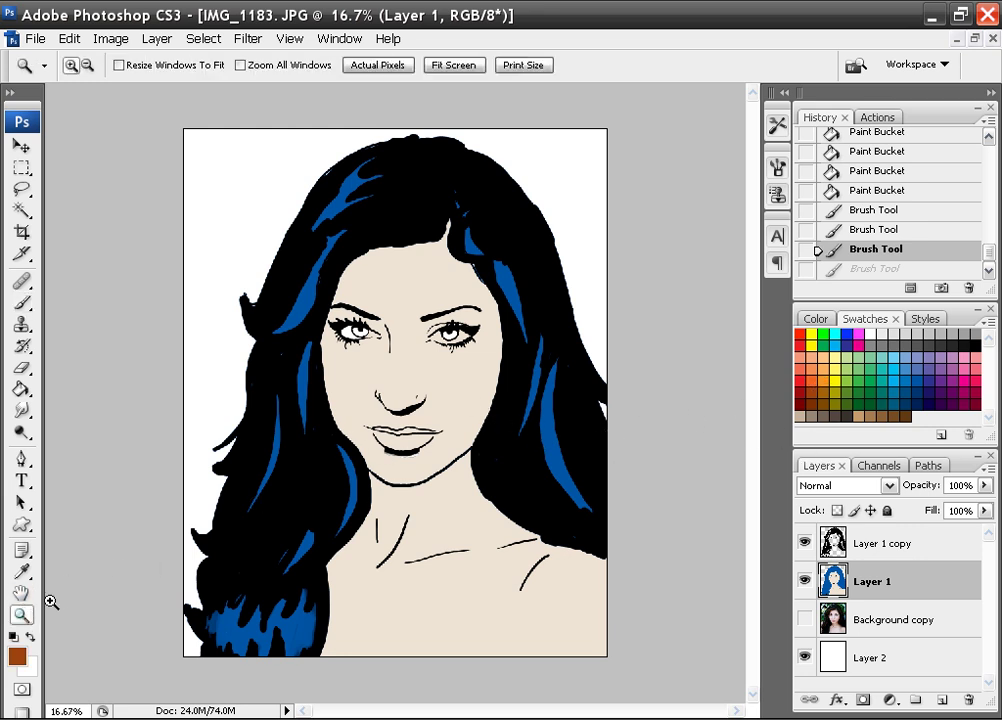
left_click(405, 440)
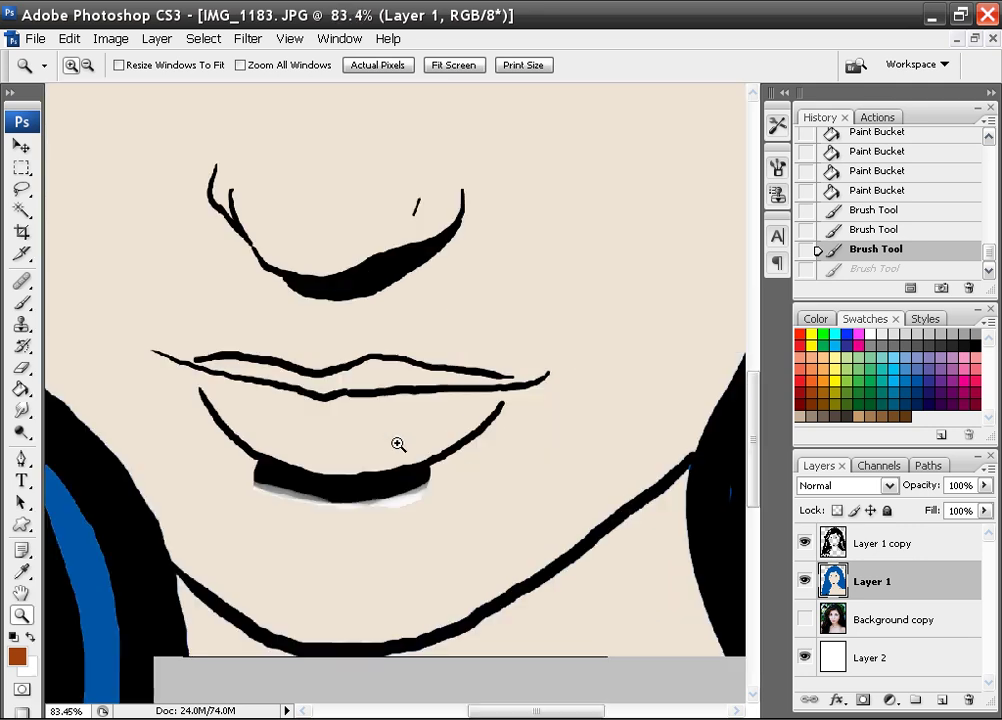
left_click(27, 290)
left_click(22, 302)
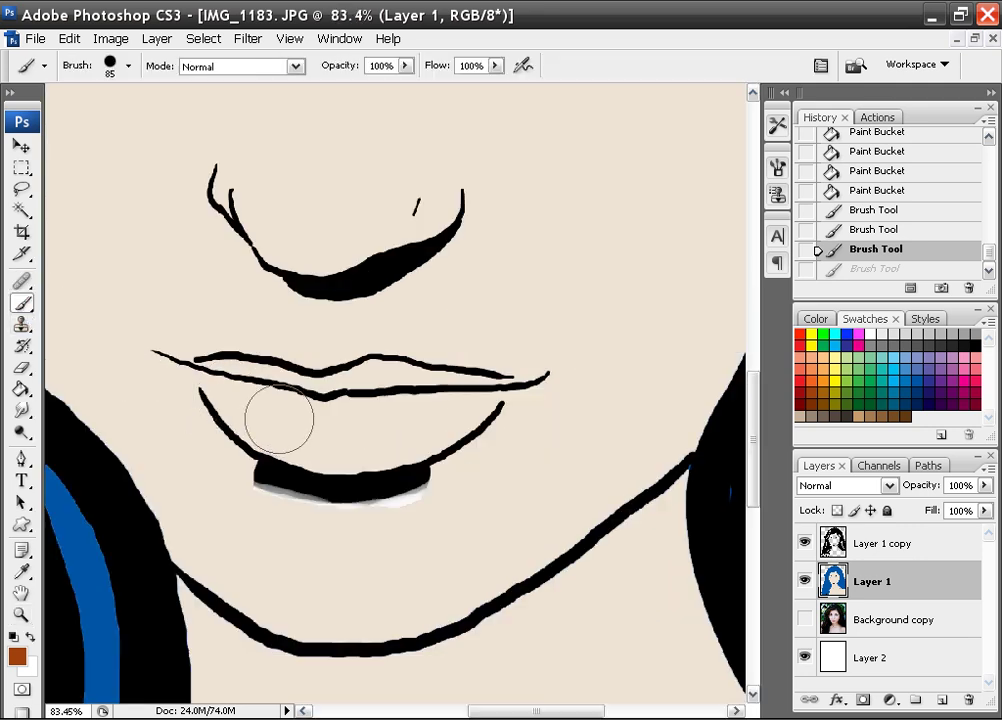
mouse_move(279, 419)
left_mouse_down()
mouse_move(331, 425)
mouse_move(292, 430)
mouse_move(318, 453)
mouse_move(389, 452)
mouse_move(485, 402)
mouse_move(329, 414)
mouse_move(391, 418)
left_mouse_up()
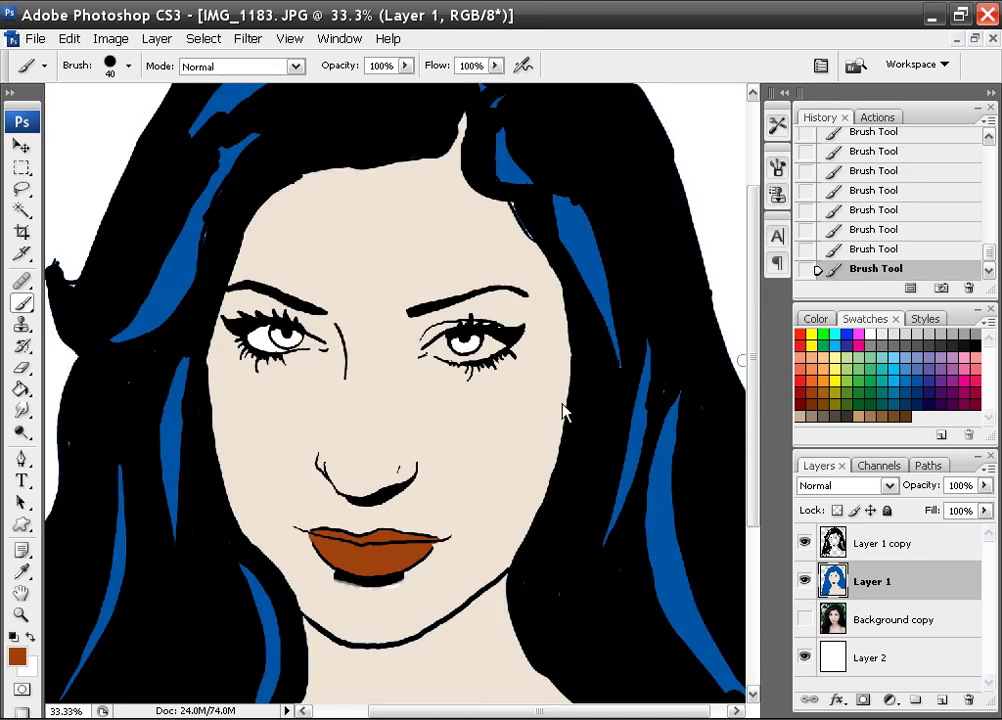
- Paint the whites of both eyes white and the irises light blue with a 40 px brush
left_click(875, 334)
mouse_move(441, 342)
left_mouse_down()
mouse_move(481, 347)
mouse_move(469, 334)
left_mouse_up()
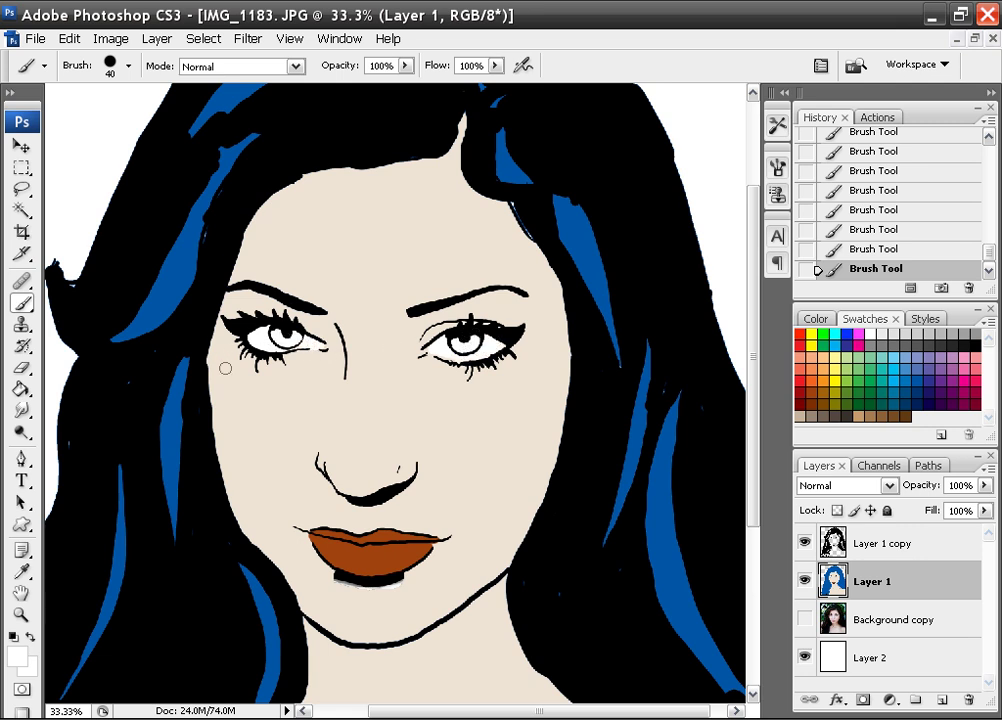
left_click(897, 378)
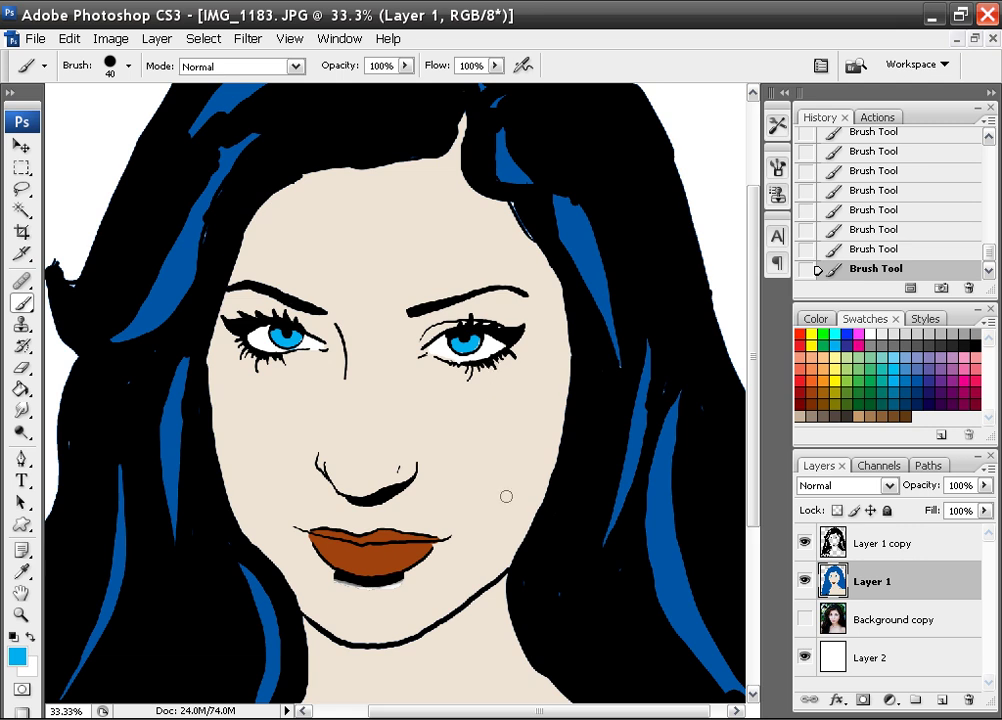
key("ctrl+minus")
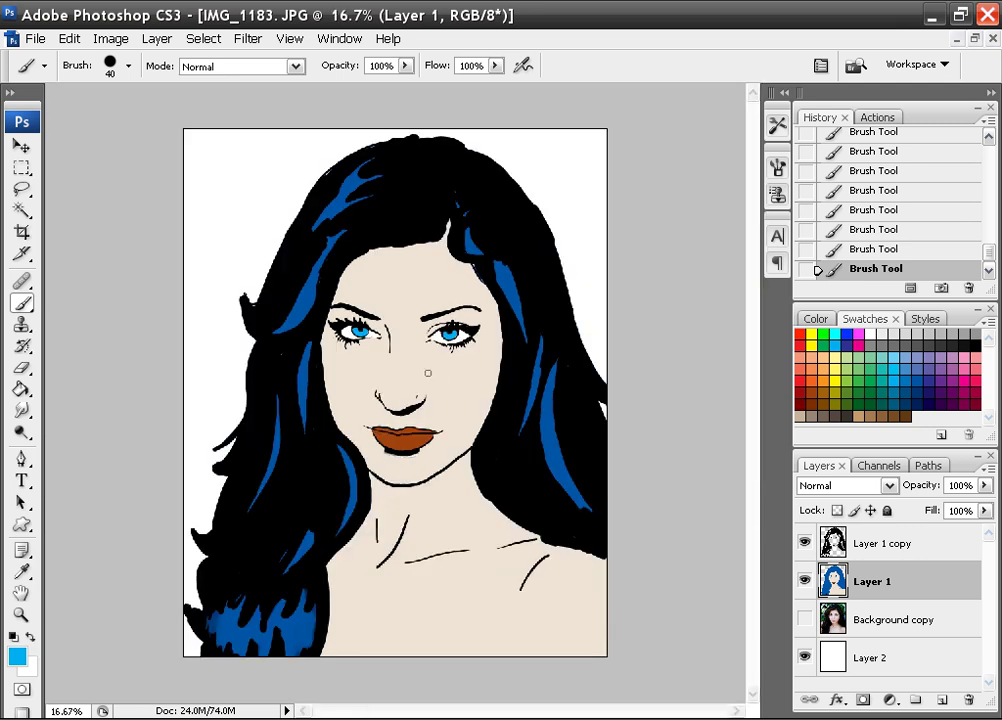
- Add a new layer above Layer 1 copy and paint white highlights on both irises and the lower lip
left_click(941, 699)
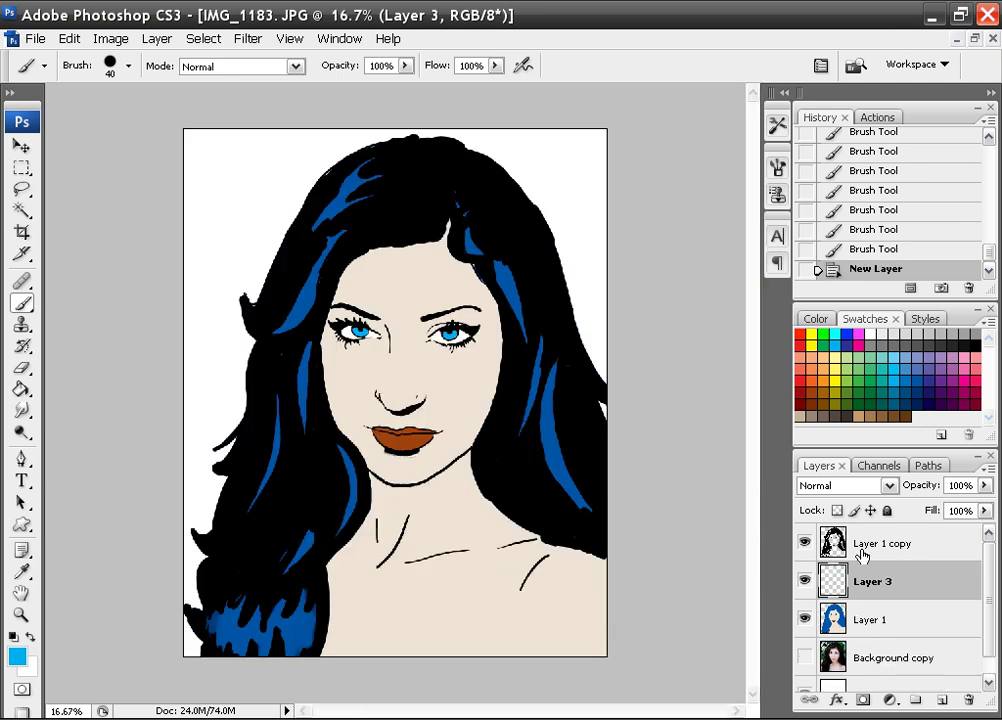
left_click_drag(877, 588, 884, 530)
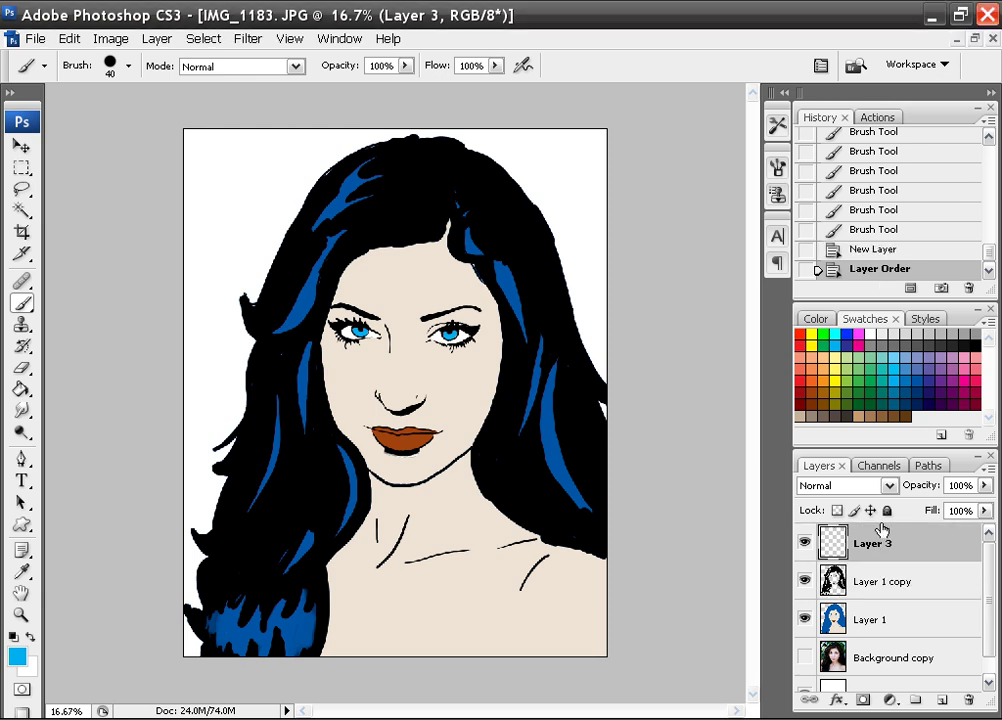
left_click(881, 333)
key("ctrl+plus")
key("ctrl+plus")
key("ctrl+plus")
key("ctrl+plus")
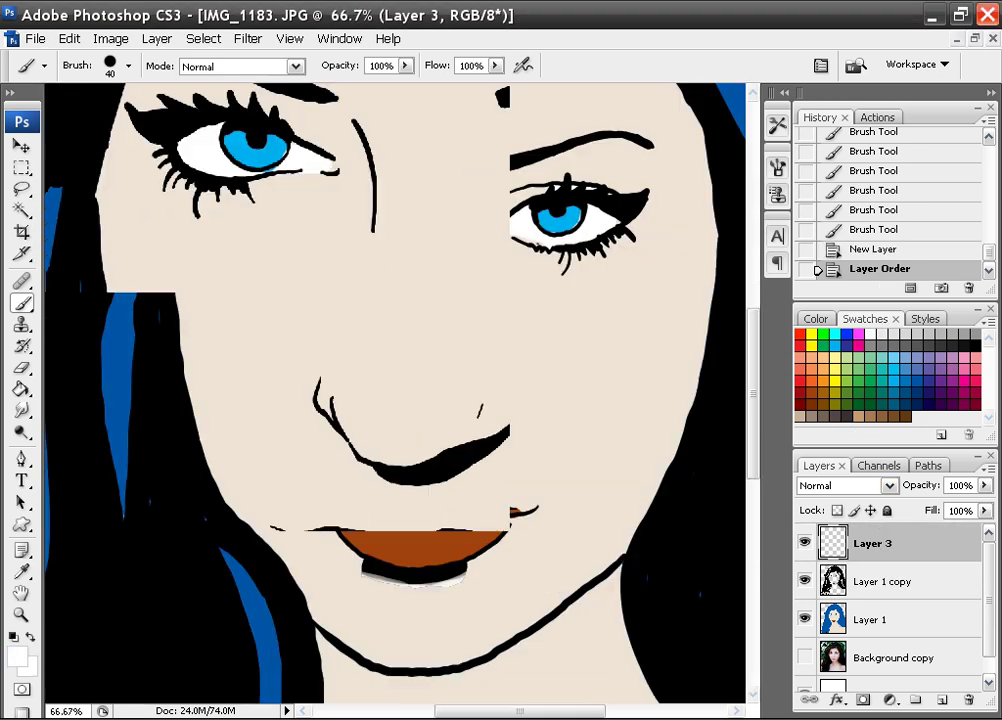
left_click(245, 134)
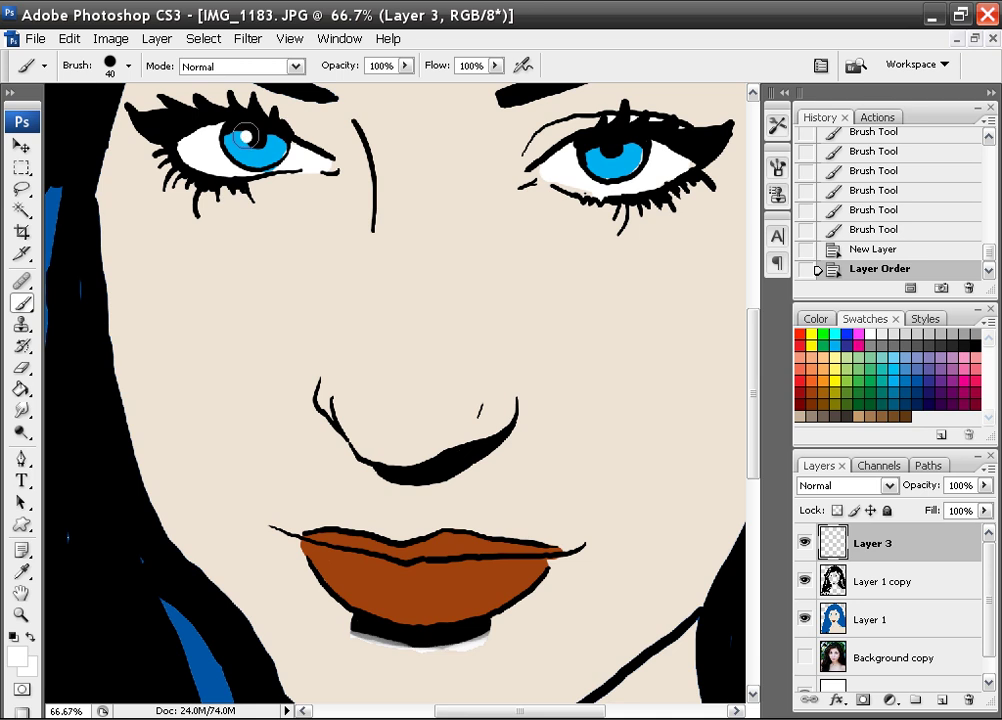
left_click(603, 148)
left_click_drag(344, 566, 356, 579)
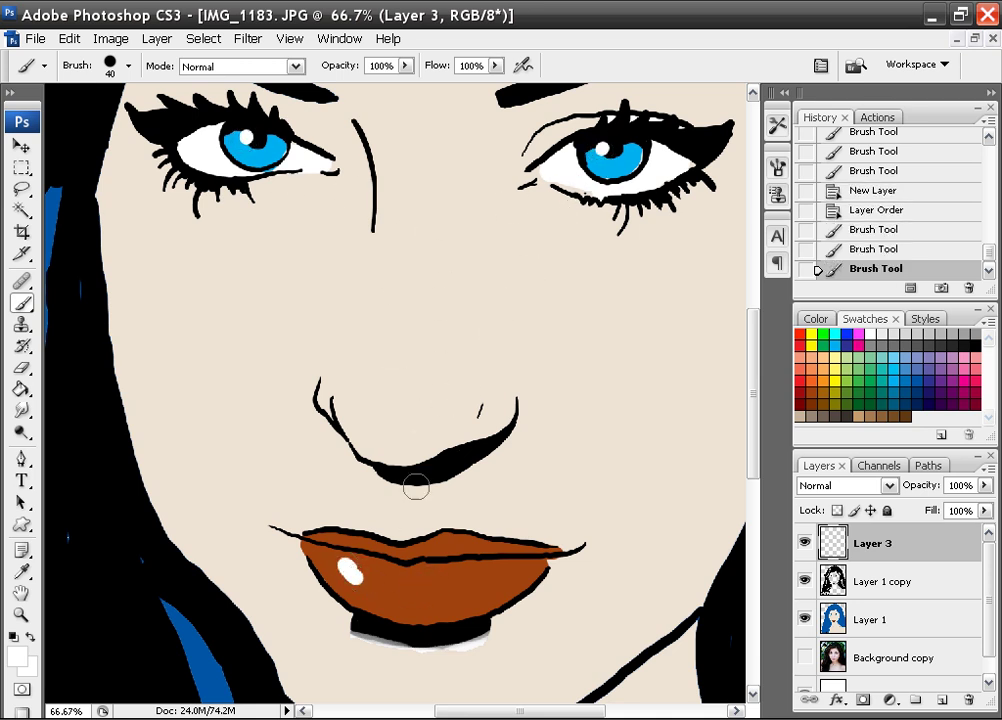
- Try a white zigzag highlight over the upper left-hand blue hair strands and undo it
key("ctrl+minus")
key("ctrl+minus")
key("ctrl+minus")
key("ctrl+minus")
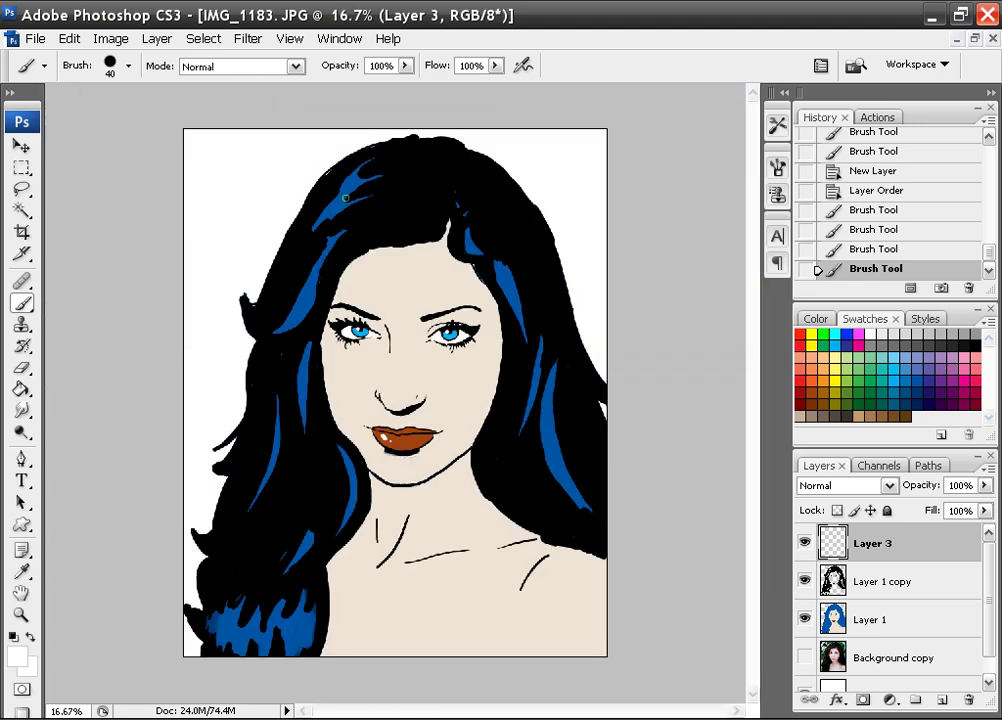
left_click_drag(333, 225, 333, 225)
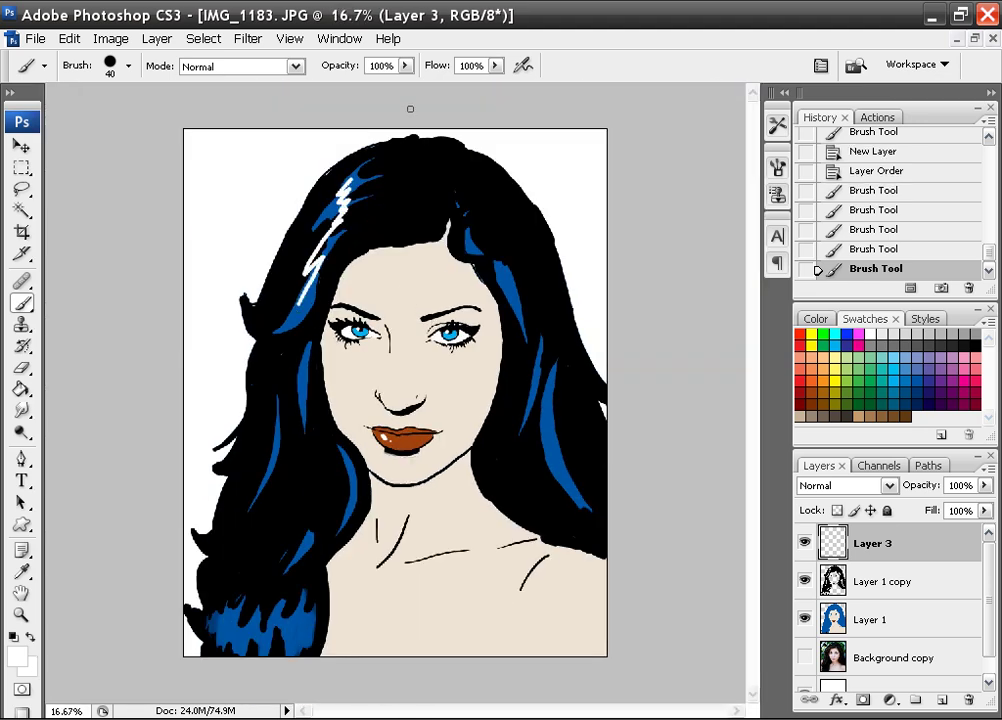
key("ctrl+z")
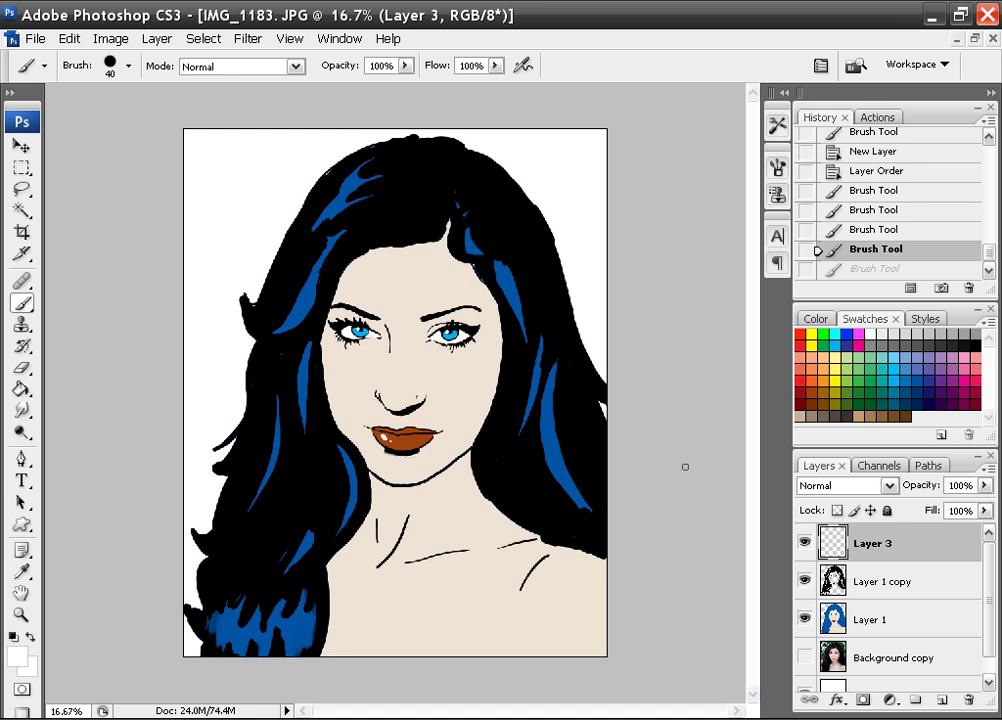
- Duplicate the colored Layer 1 and set the copy's blending mode to Multiply
left_click(880, 621)
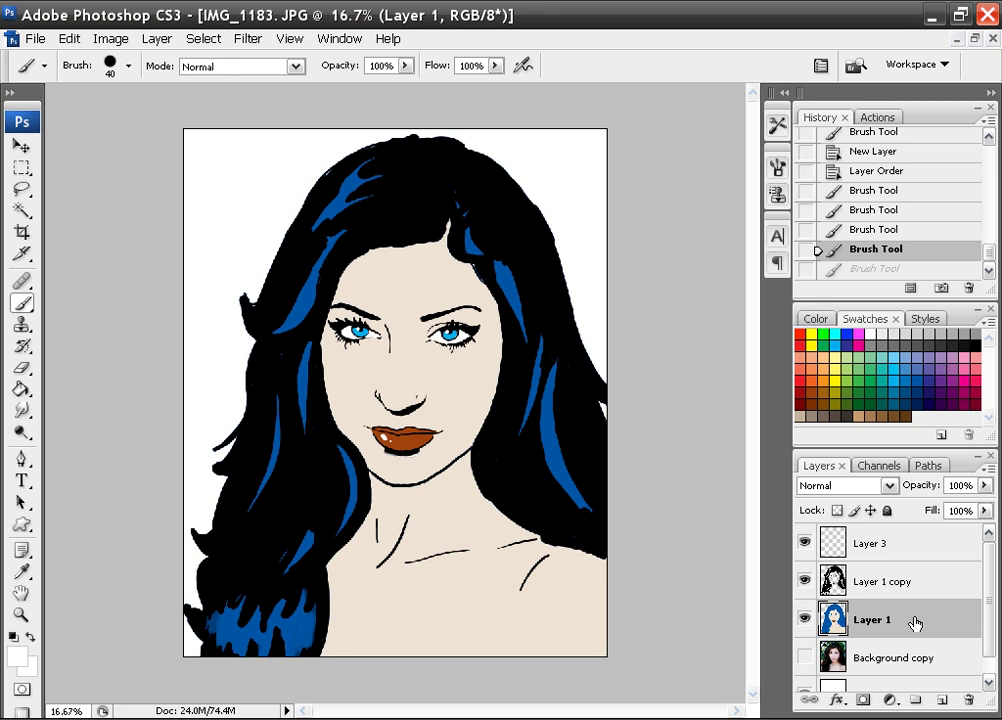
left_click_drag(915, 631, 942, 698)
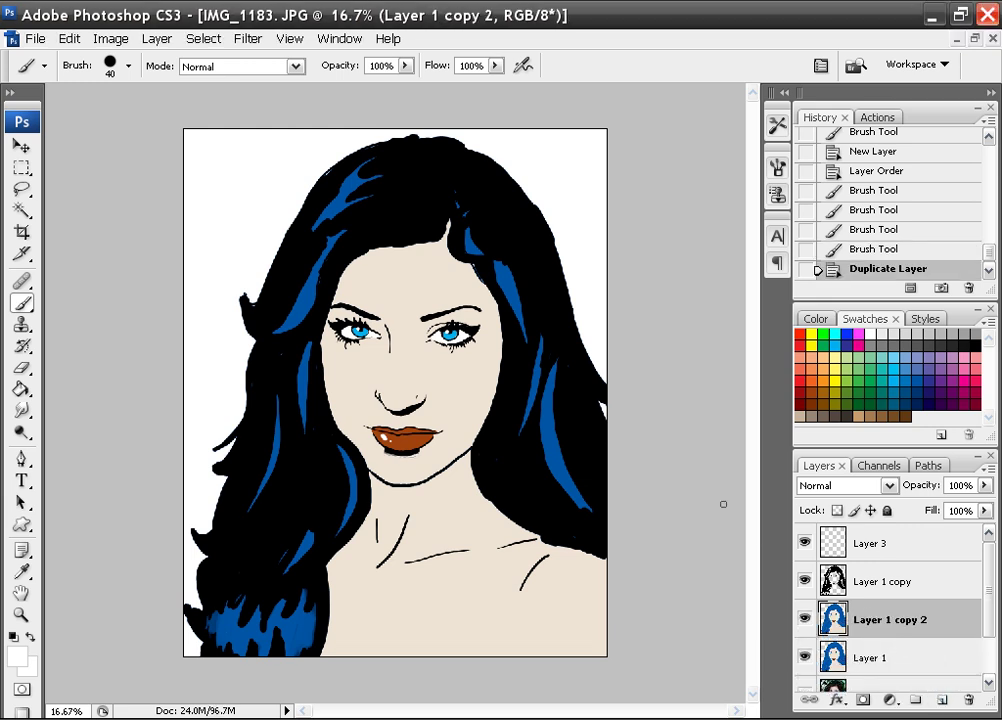
left_click(888, 485)
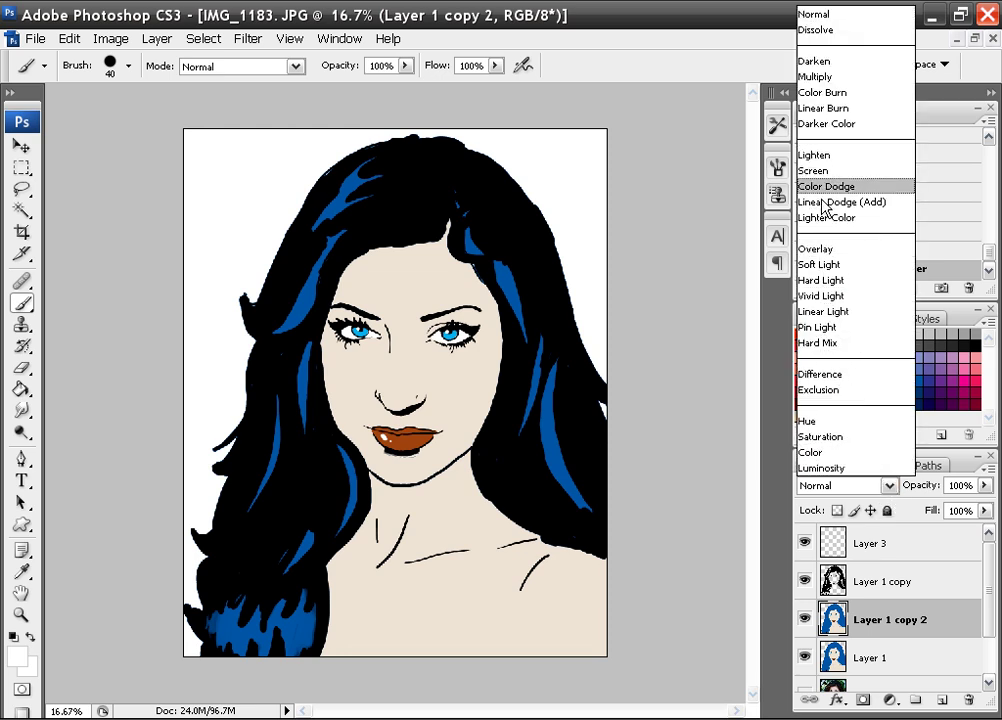
left_click(817, 76)
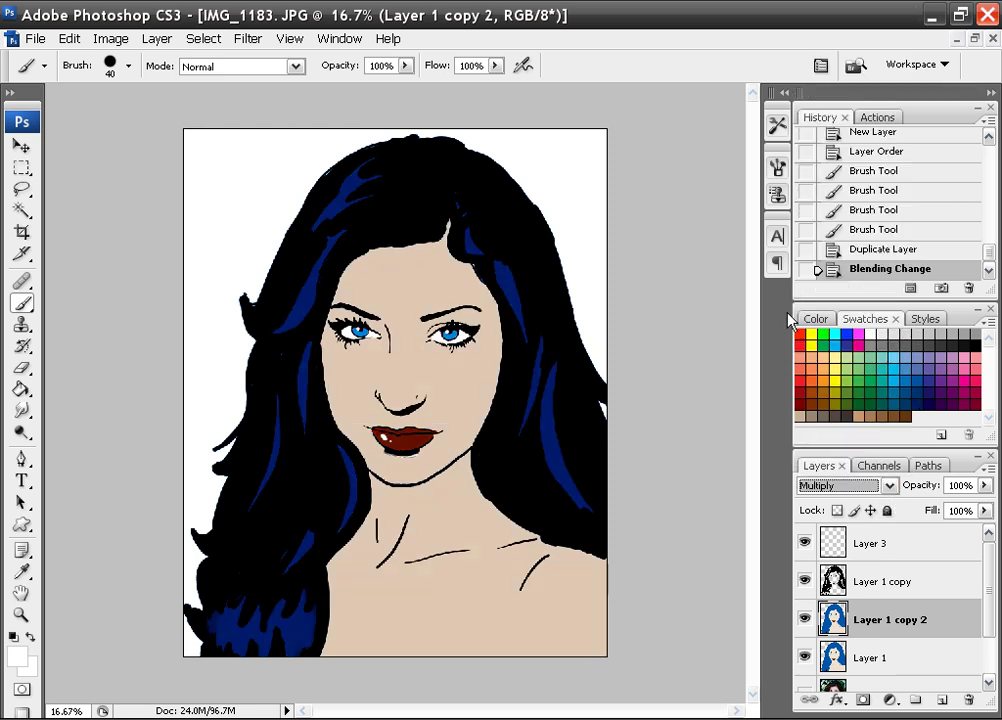
- Add a Hide All layer mask to the Multiply copy of Layer 1
left_click(108, 39)
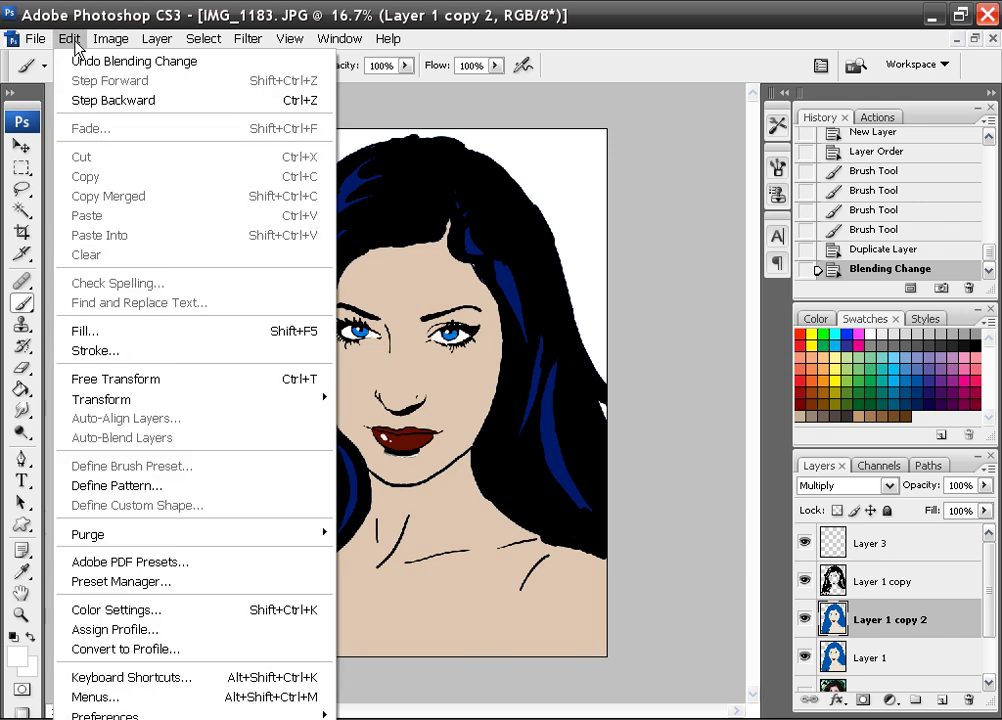
mouse_move(145, 38)
mouse_move(237, 285)
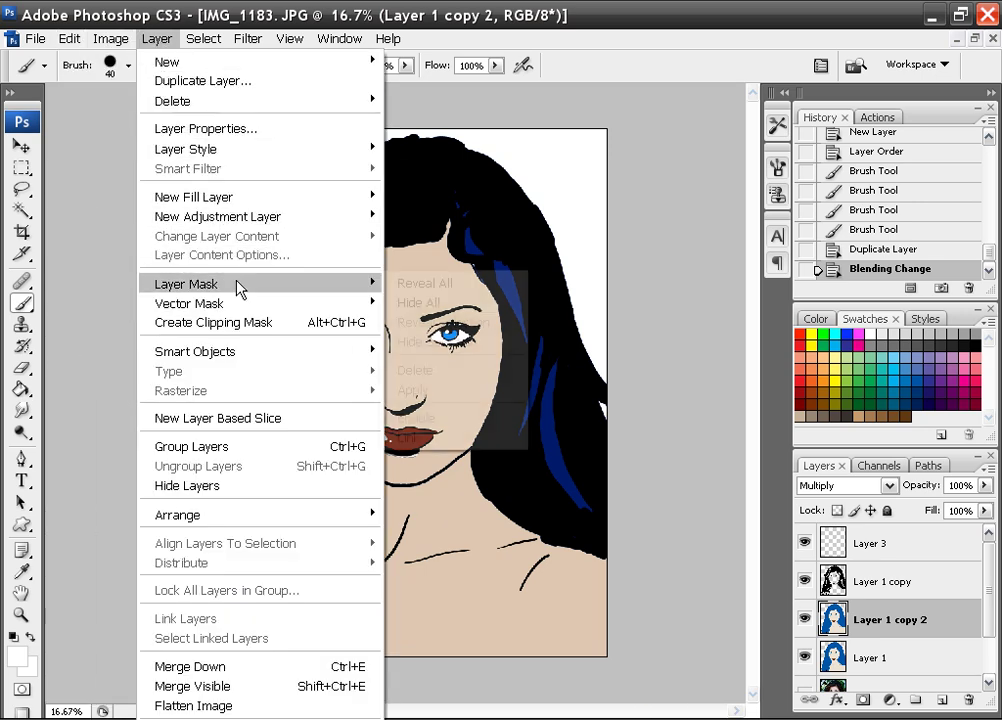
left_click(418, 303)
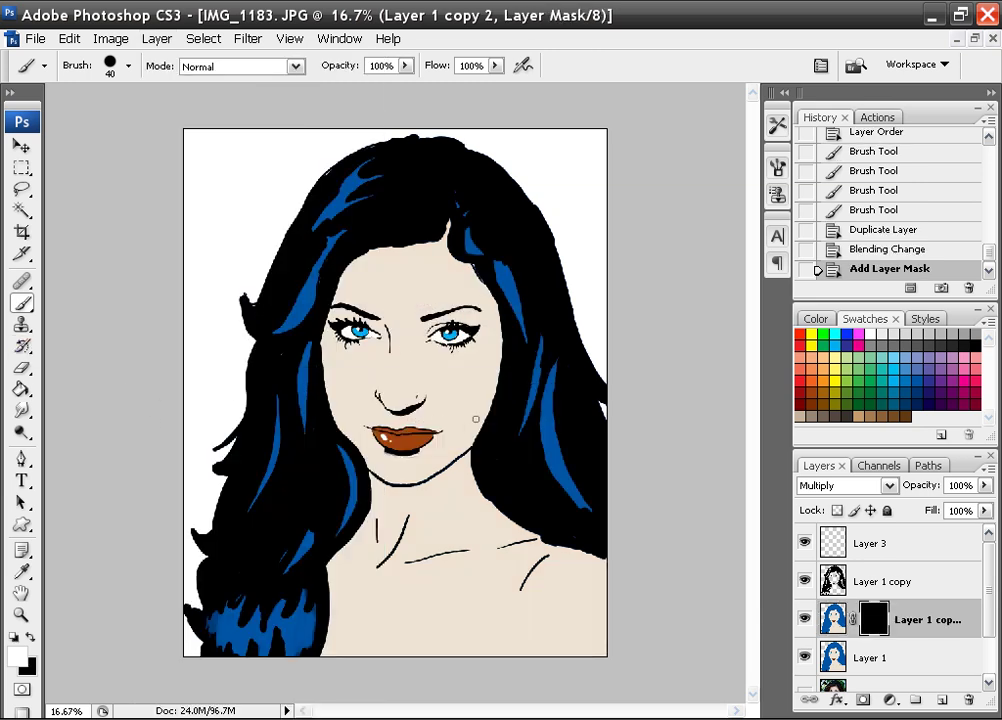
- Set the brush diameter to 98 px and paint shading on the Multiply layer's mask between the nose bridge and the right-hand eye
right_click(476, 420)
left_click_drag(555, 448, 573, 448)
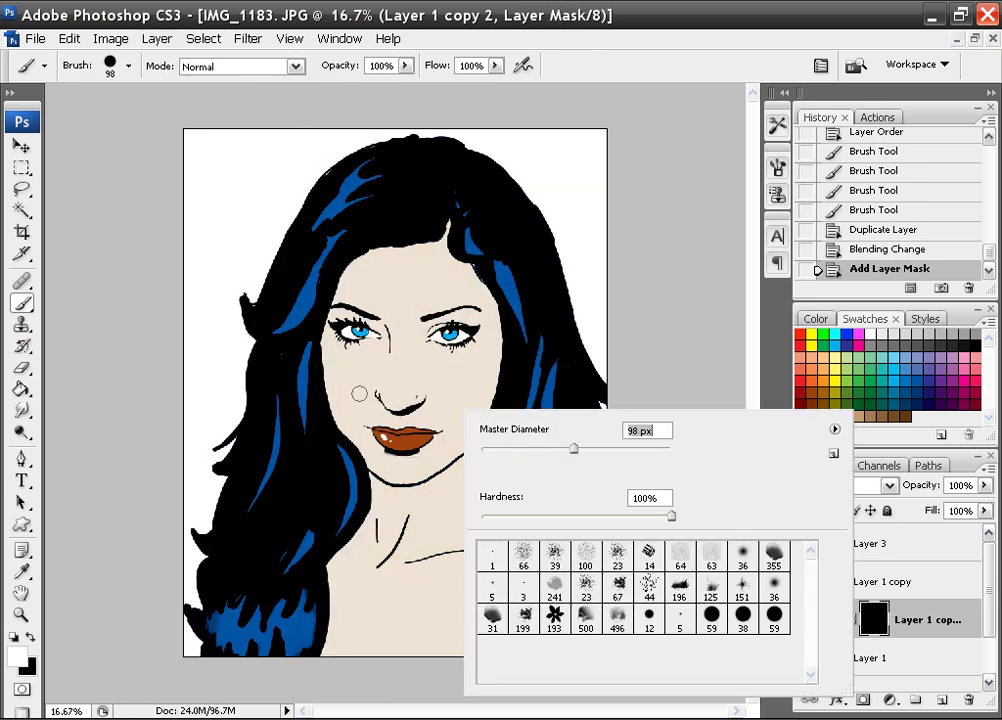
left_click(152, 519)
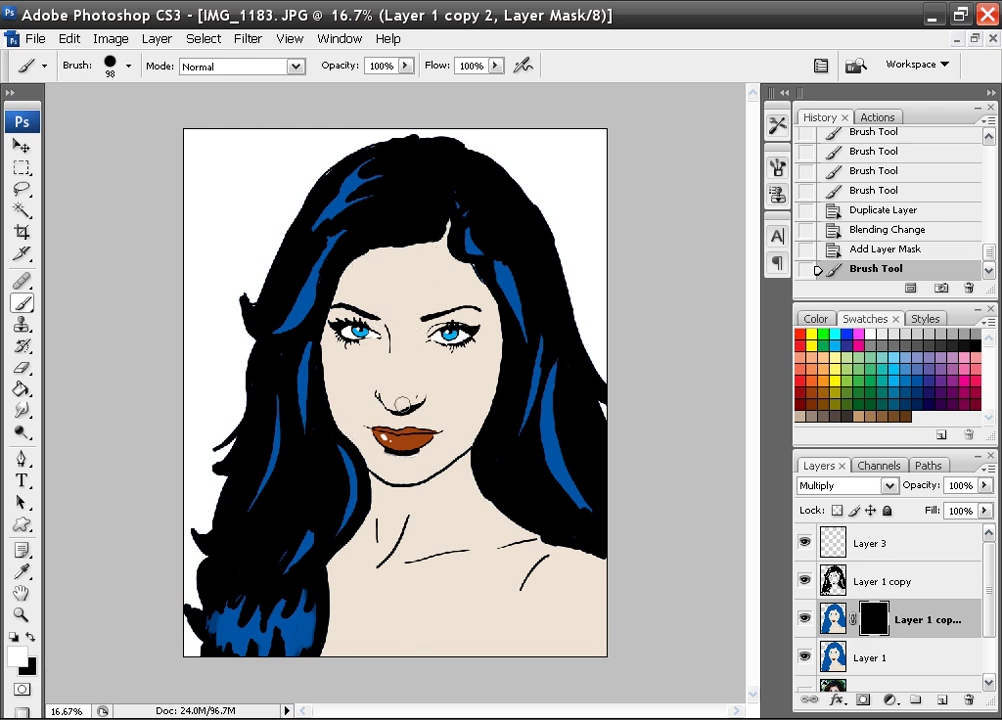
mouse_move(417, 339)
left_mouse_down()
mouse_move(419, 352)
mouse_move(425, 328)
left_mouse_up()
mouse_move(428, 327)
left_mouse_down()
mouse_move(425, 342)
mouse_move(428, 328)
left_mouse_up()
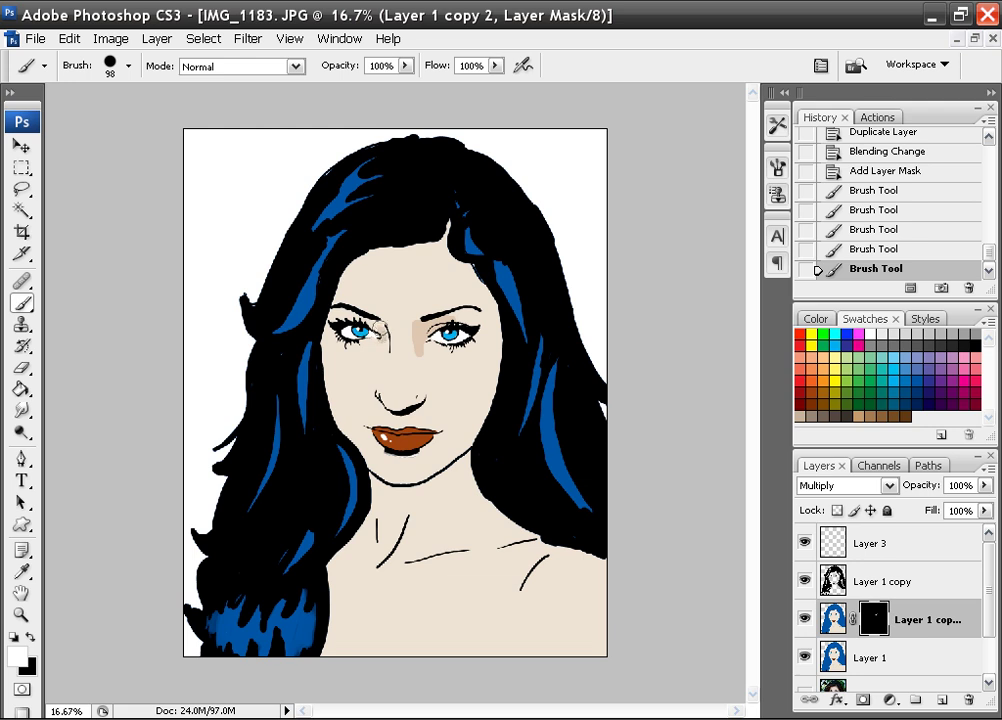
- Paint shading on the Multiply mask along the forehead hairline, the left-hand cheek and jaw, the chin and the side of the nose
mouse_move(360, 320)
left_mouse_down()
mouse_move(336, 318)
mouse_move(368, 264)
mouse_move(348, 281)
left_mouse_up()
left_click_drag(327, 327, 332, 332)
mouse_move(334, 332)
left_mouse_down()
mouse_move(346, 338)
mouse_move(328, 361)
mouse_move(335, 407)
left_mouse_up()
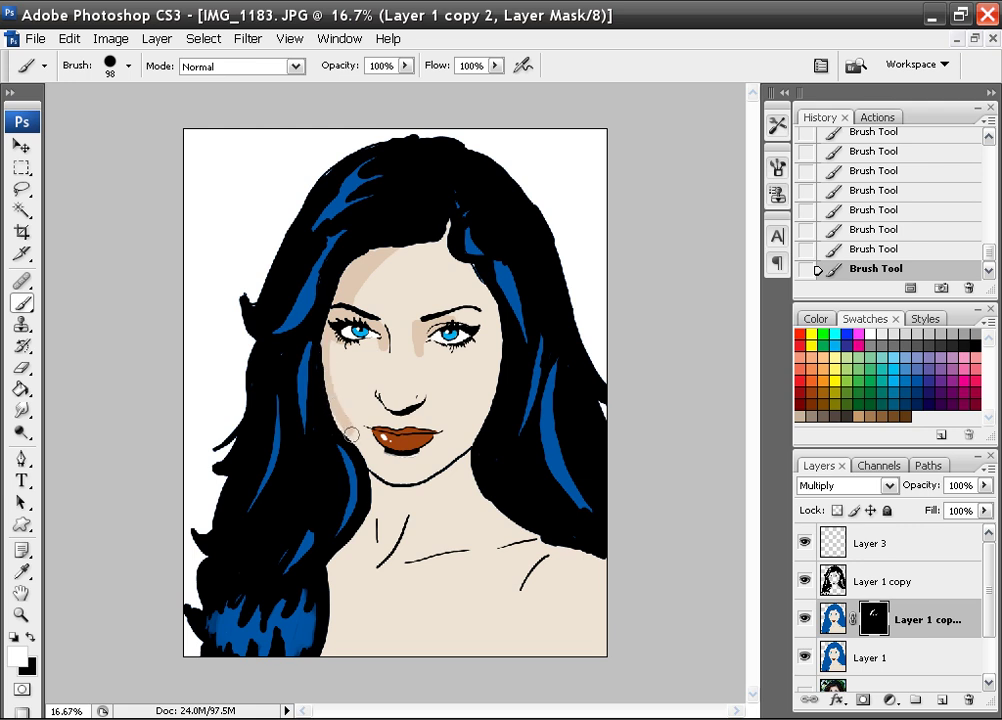
left_click_drag(363, 453, 403, 452)
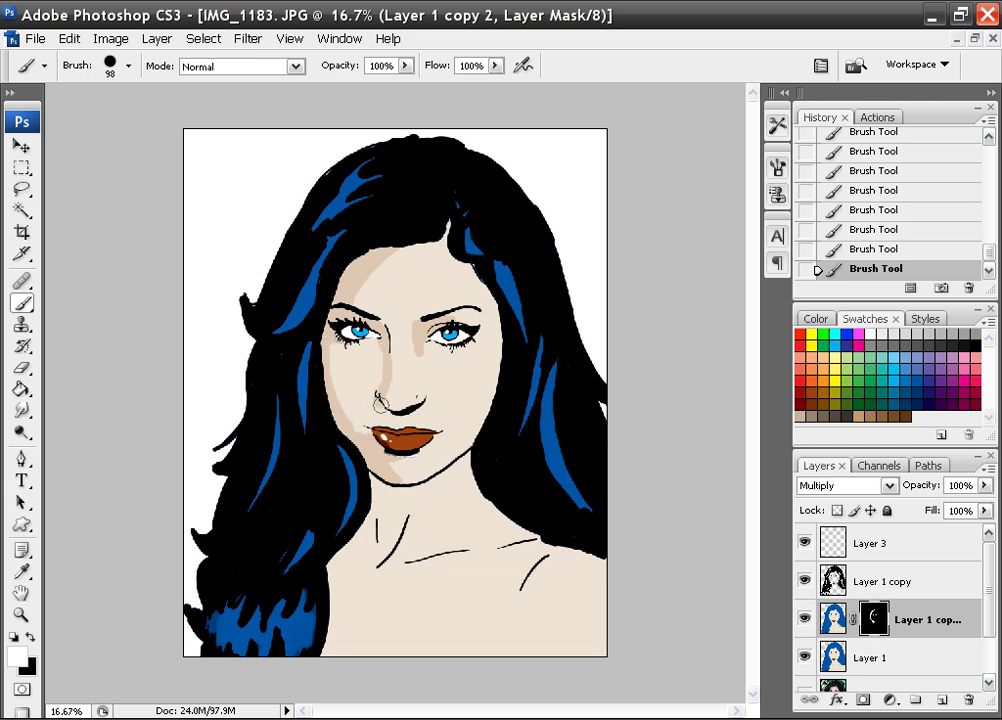
left_click(380, 381)
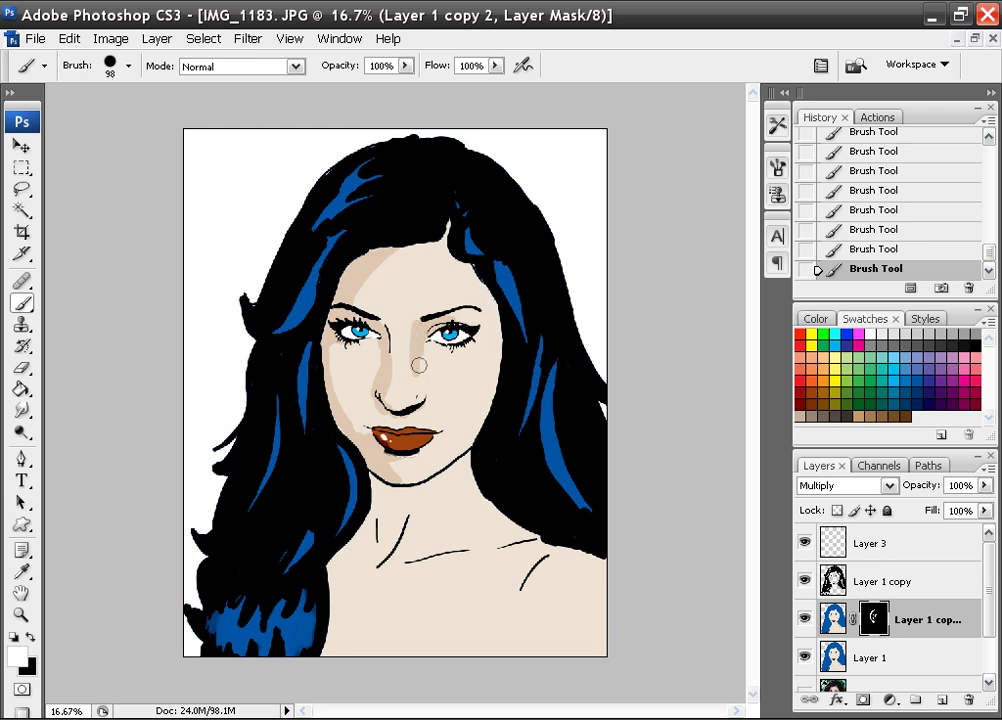
mouse_move(448, 232)
left_mouse_down()
mouse_move(442, 245)
mouse_move(400, 252)
mouse_move(455, 238)
mouse_move(452, 229)
left_mouse_up()
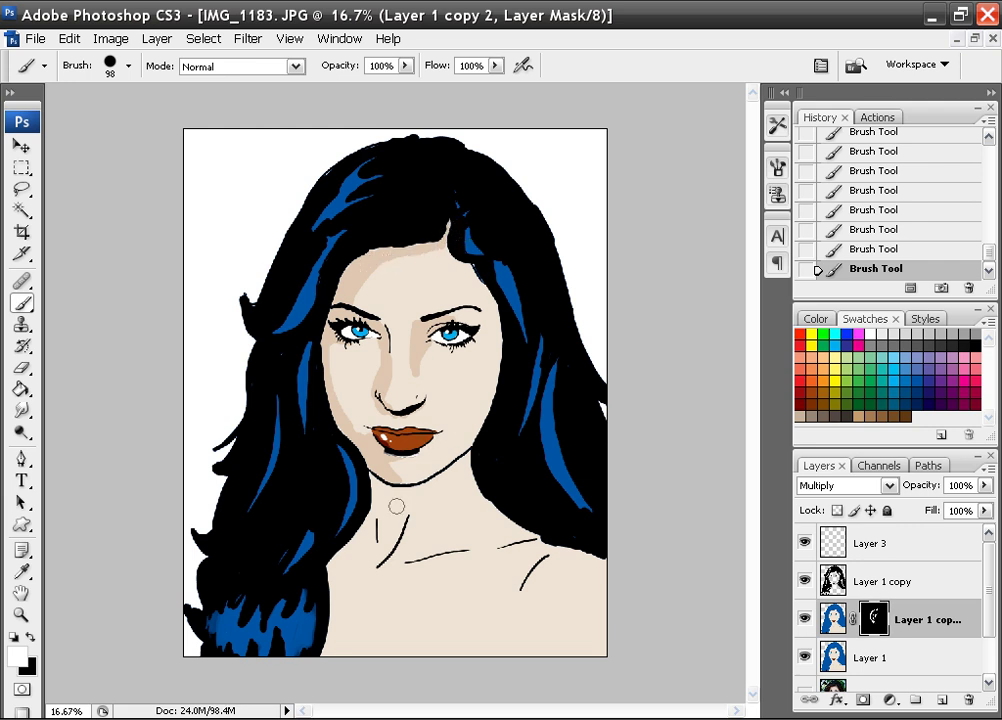
- Paint Multiply-mask shading under the chin, down the neck and along the collarbones and shoulders
mouse_move(410, 491)
left_mouse_down()
mouse_move(375, 559)
mouse_move(377, 513)
mouse_move(390, 497)
mouse_move(398, 496)
mouse_move(386, 528)
mouse_move(466, 458)
mouse_move(409, 498)
mouse_move(393, 540)
mouse_move(385, 544)
mouse_move(376, 523)
mouse_move(354, 539)
mouse_move(354, 553)
mouse_move(378, 554)
mouse_move(335, 563)
mouse_move(329, 655)
left_mouse_up()
mouse_move(391, 562)
left_mouse_down()
mouse_move(502, 535)
mouse_move(397, 556)
mouse_move(559, 552)
mouse_move(410, 565)
mouse_move(454, 551)
left_mouse_up()
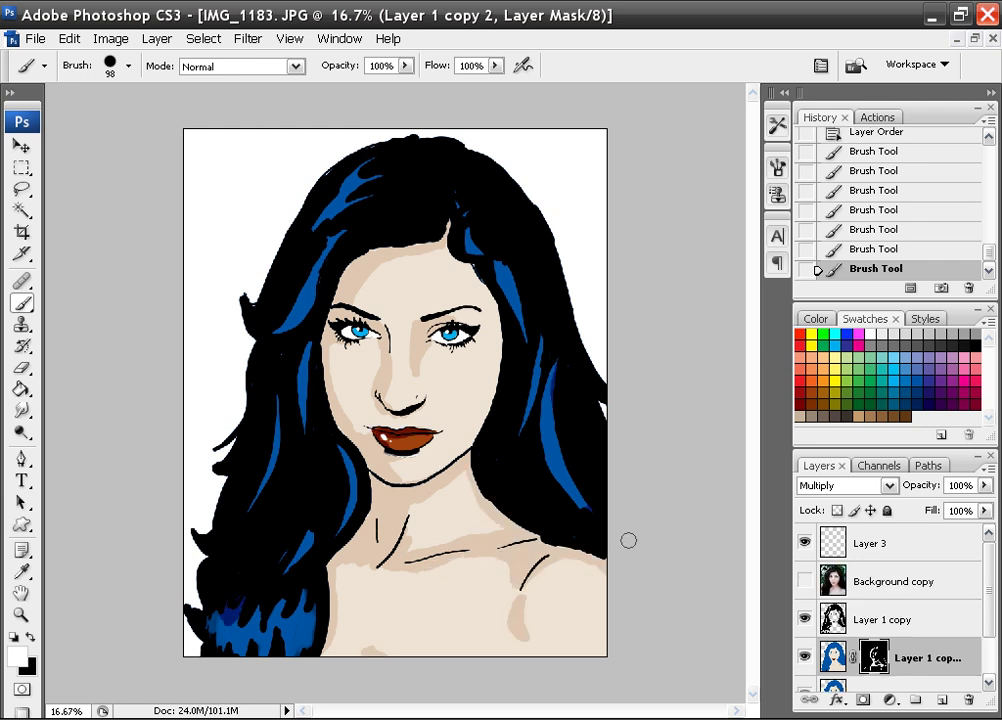
- Duplicate Layer 1, move the copy above Layer 1 copy 2 and set its blending mode to Screen
left_click_drag(991, 588, 991, 628)
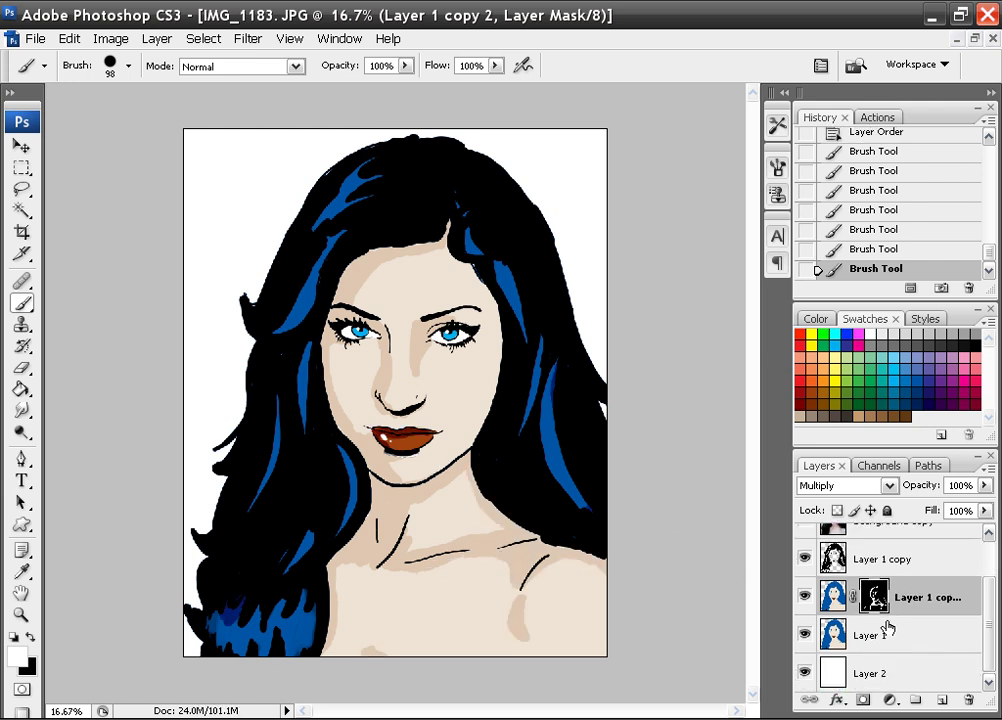
left_click_drag(879, 640, 941, 700)
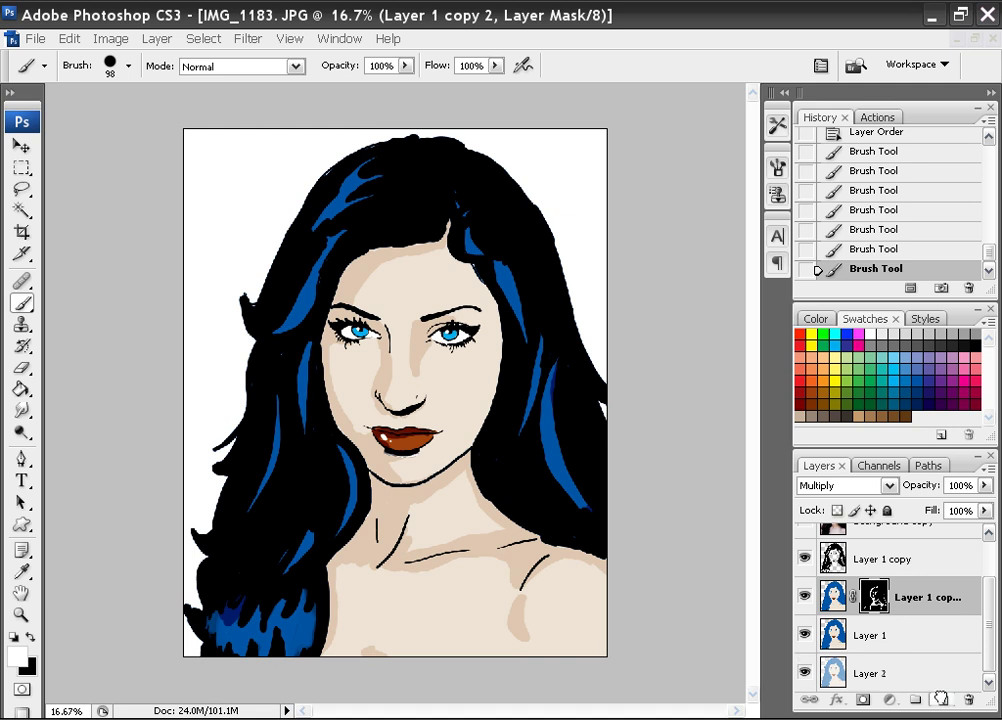
left_click_drag(900, 655, 895, 588)
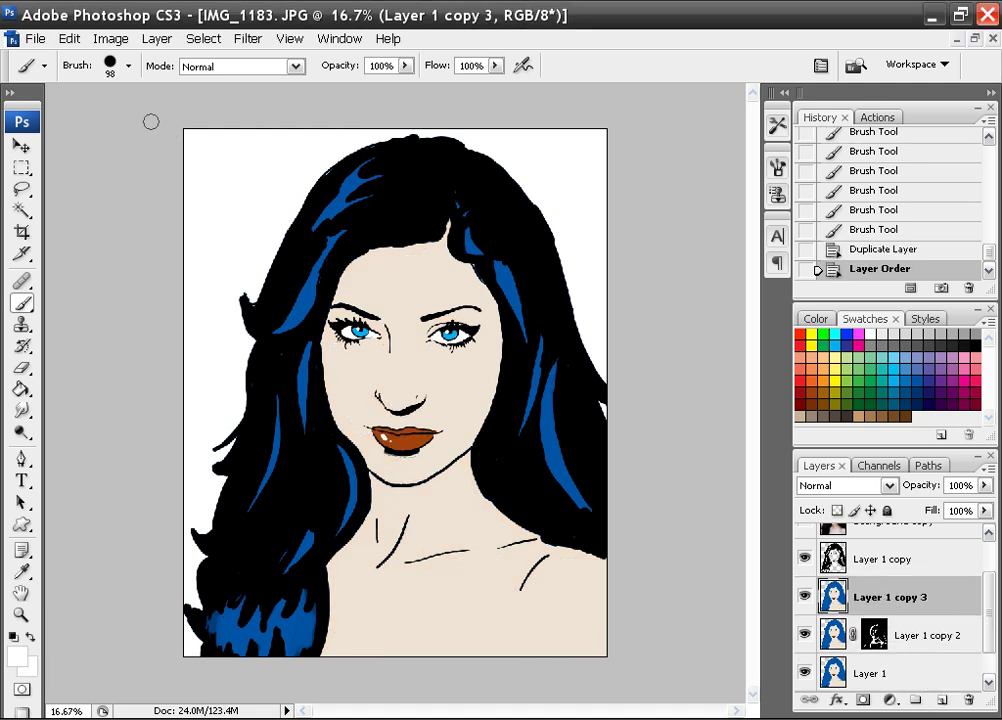
left_click(845, 485)
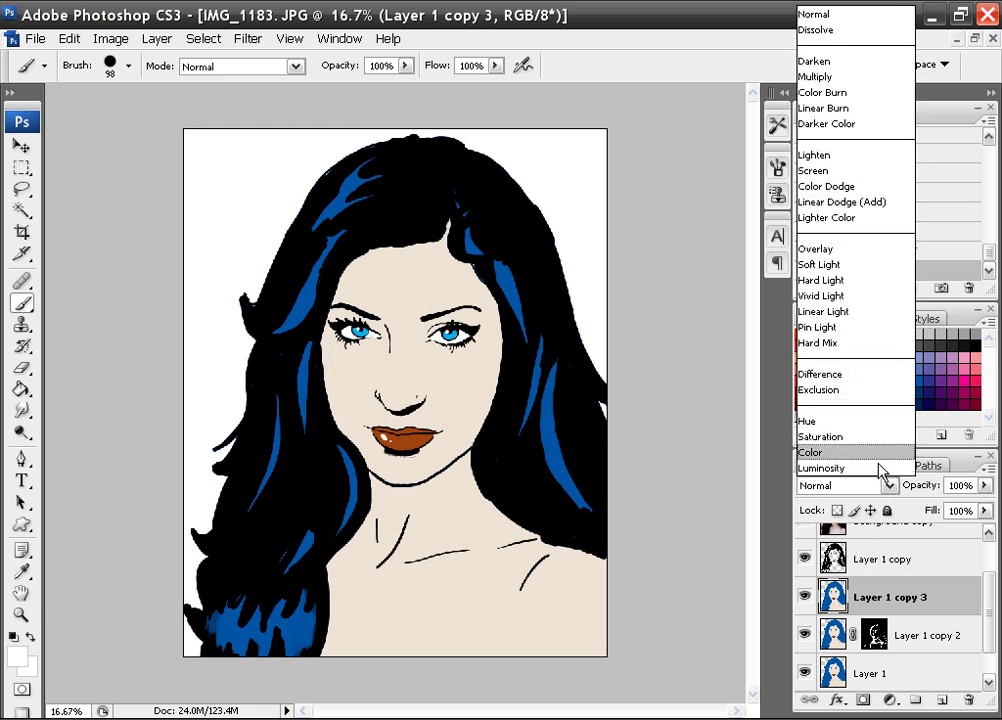
left_click(822, 170)
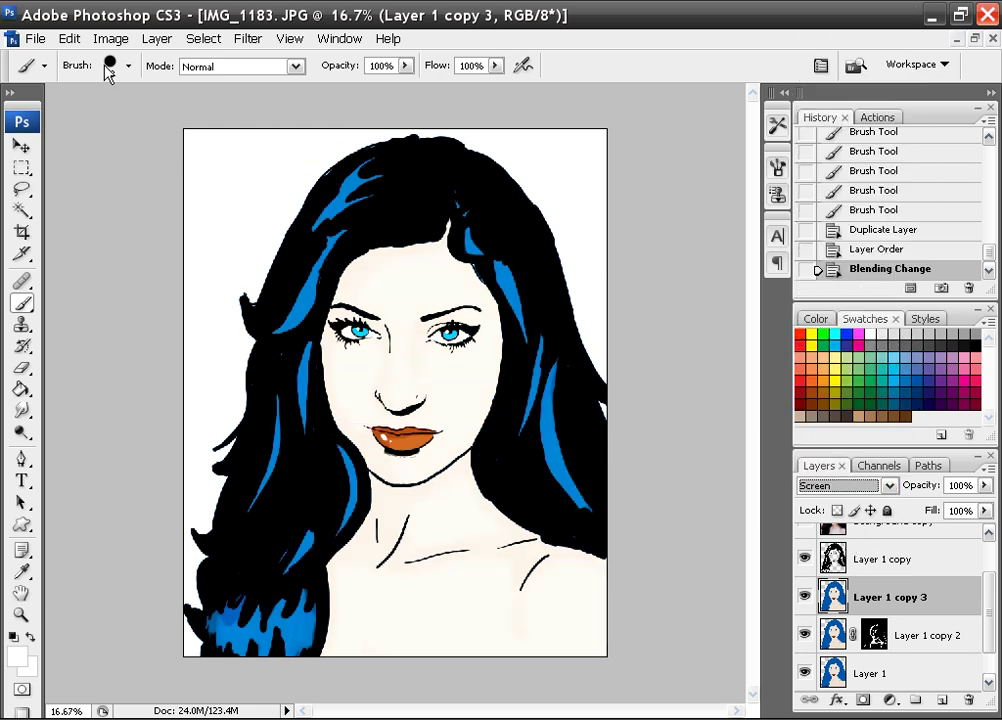
- Add a Hide All layer mask to the Screen copy of Layer 1
left_click(101, 40)
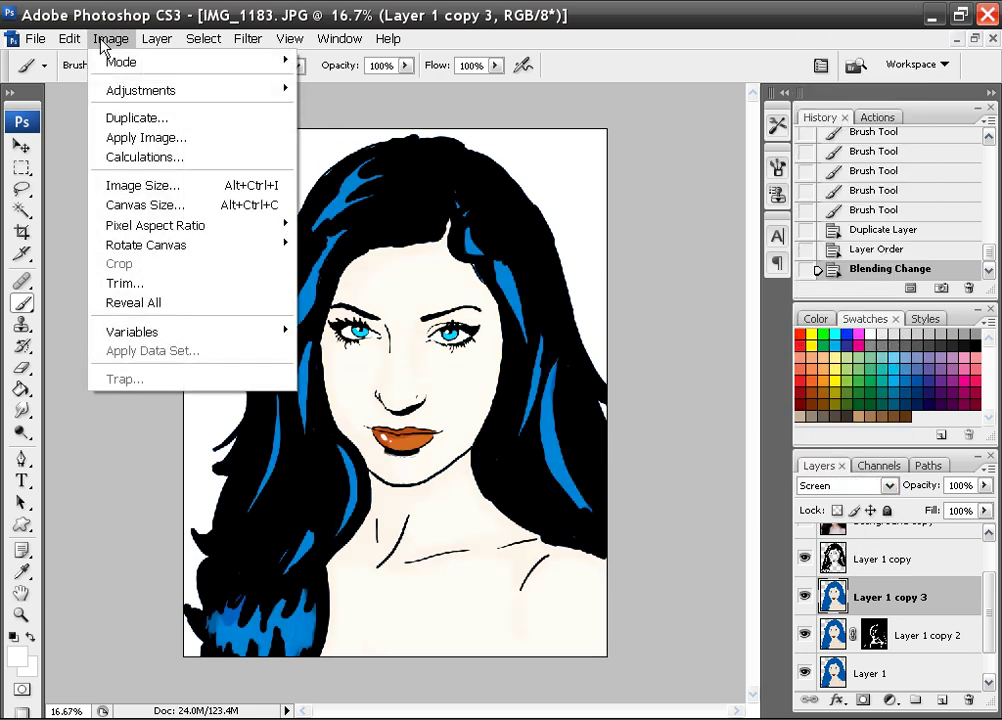
mouse_move(157, 38)
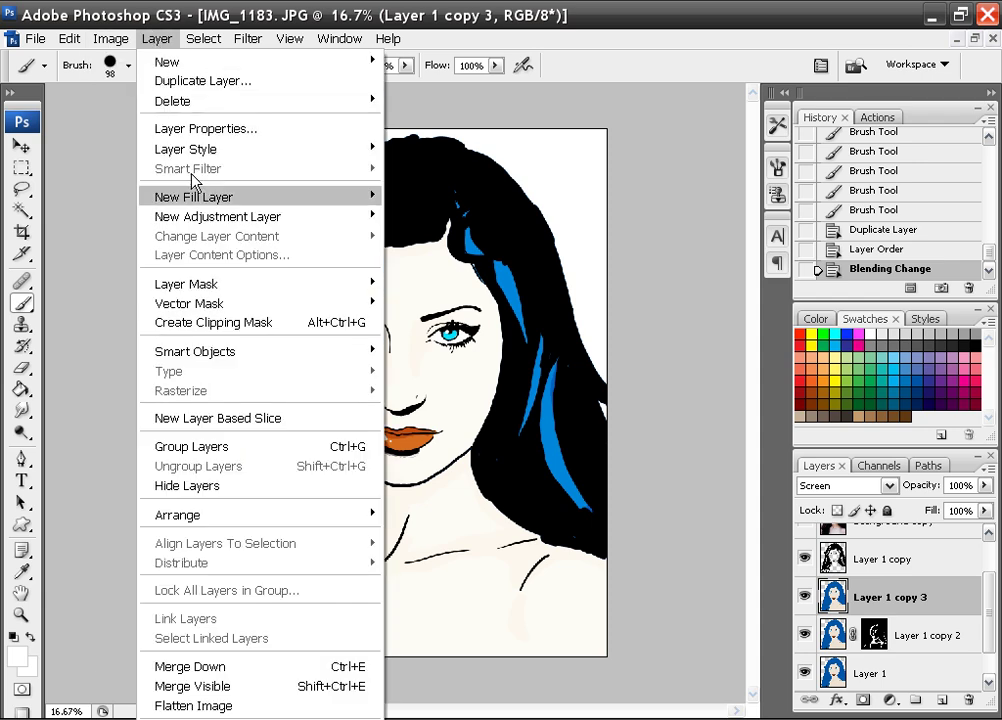
mouse_move(370, 290)
left_click(418, 302)
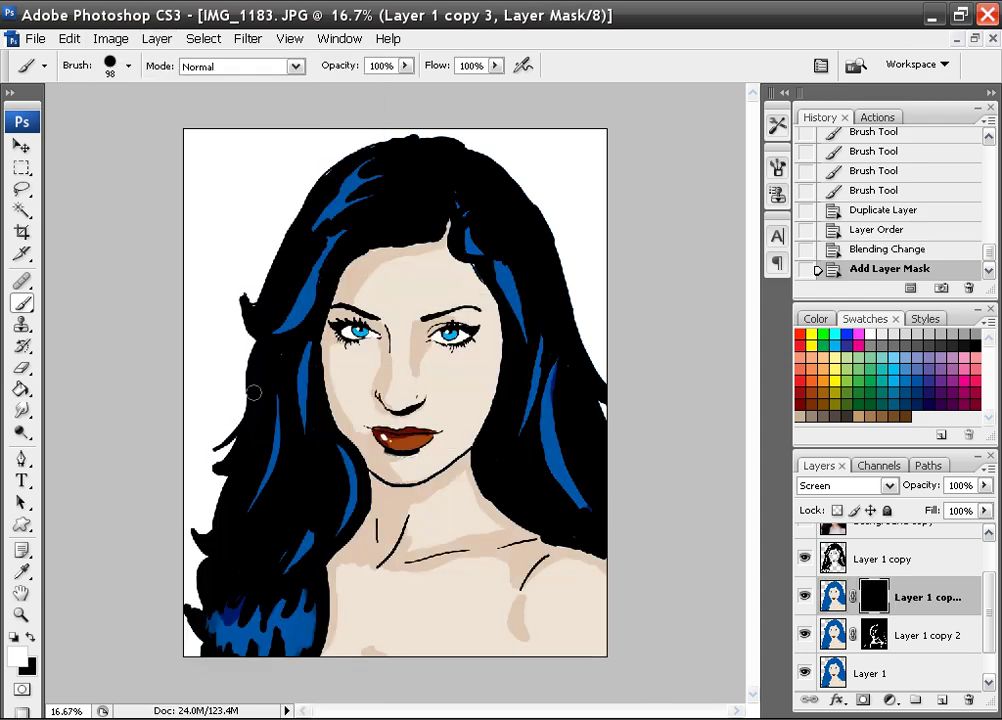
- Choose the soft round 36 brush, set its diameter to 370 px and paint a highlight on the Screen mask over the forehead
right_click(400, 432)
left_click(674, 576)
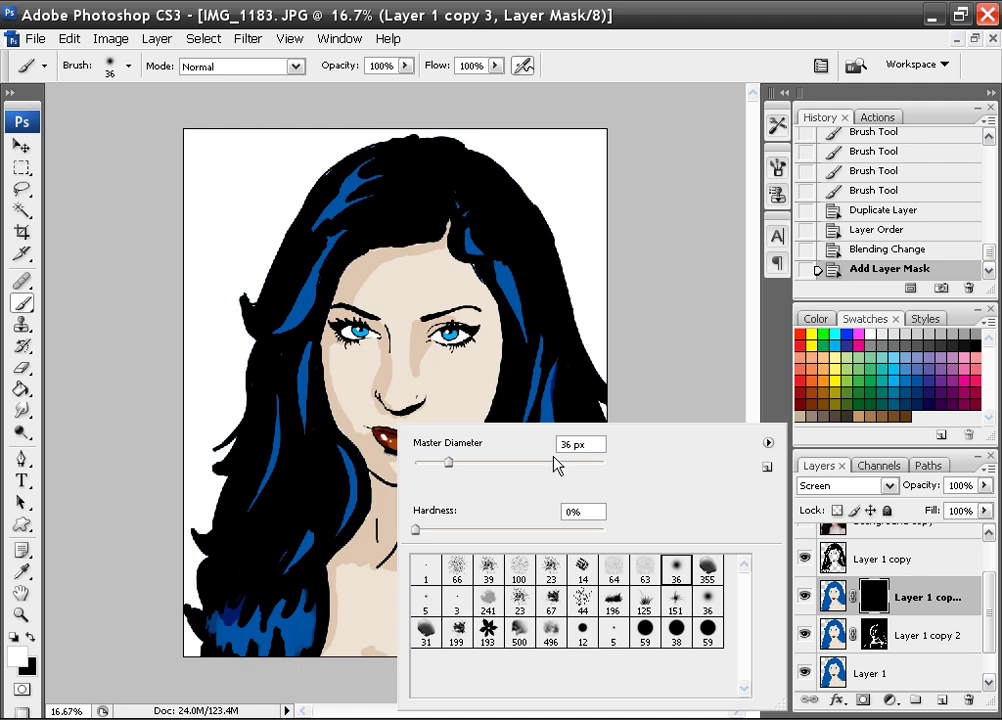
left_click_drag(508, 458, 573, 462)
left_click(641, 143)
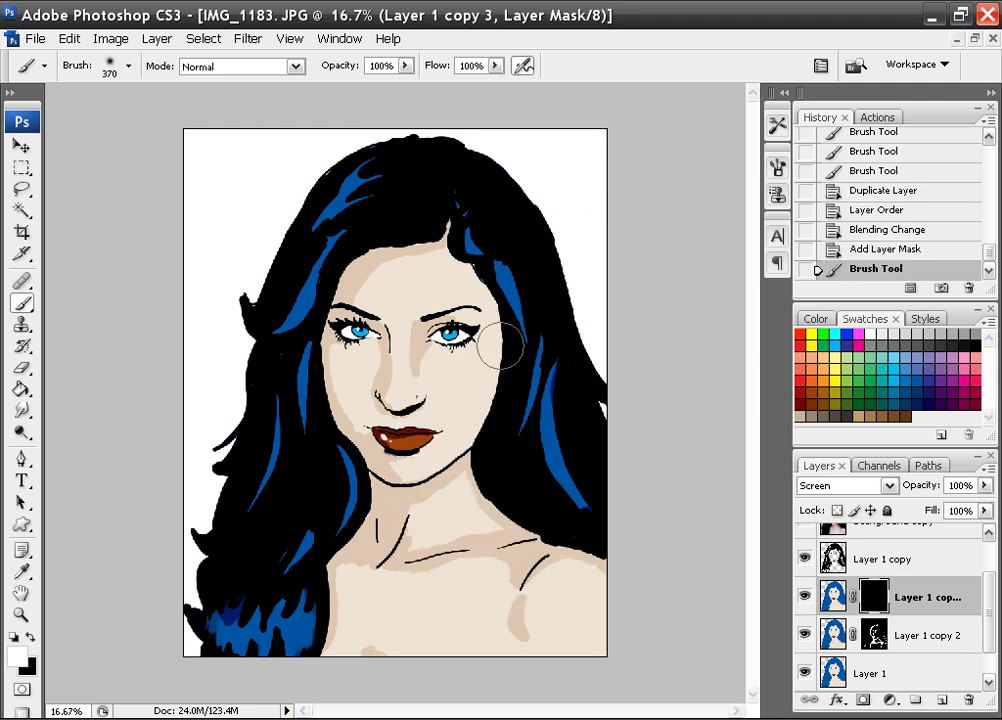
left_click(454, 377)
key("ctrl+z")
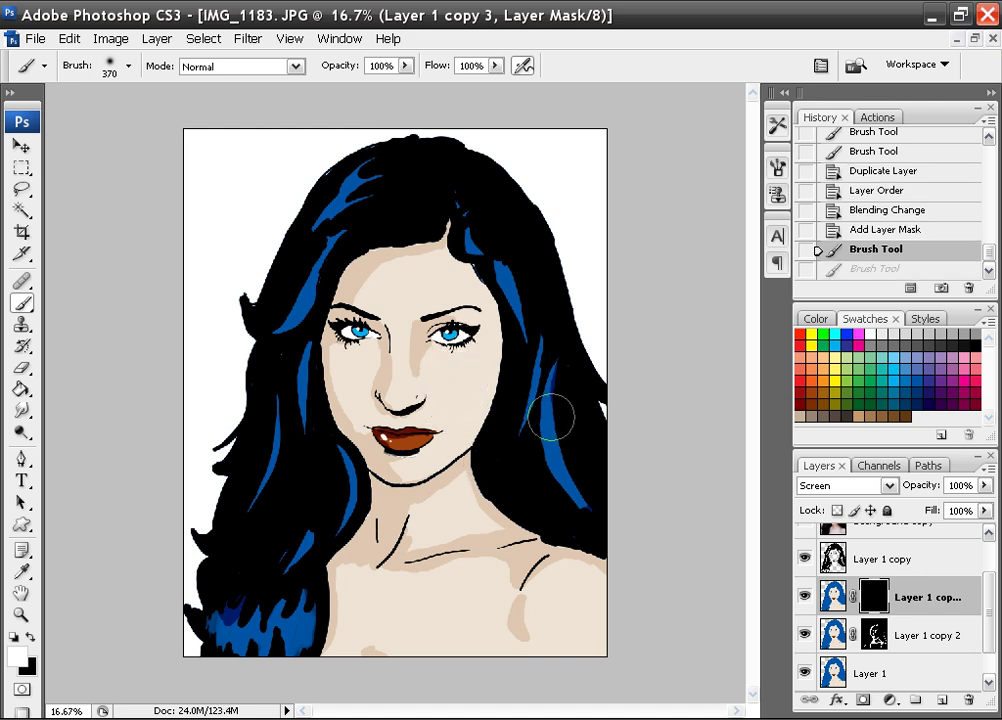
left_click(440, 272)
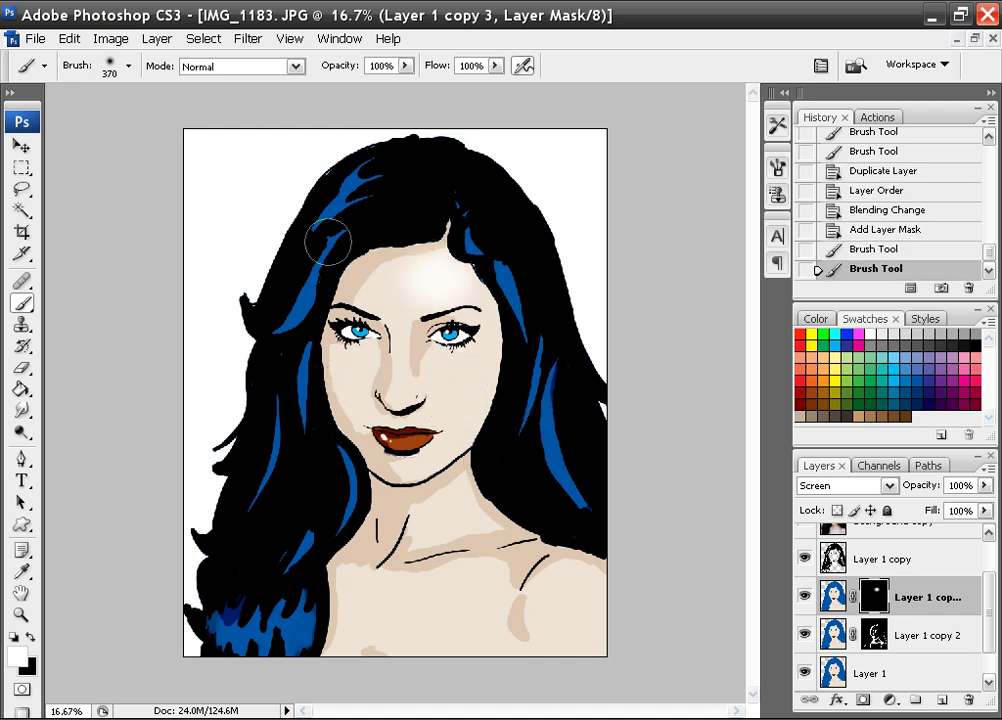
- Paint soft highlights on the Screen mask over the blue hair strands on both sides of the head
left_click(340, 205)
left_click(305, 295)
left_click(295, 400)
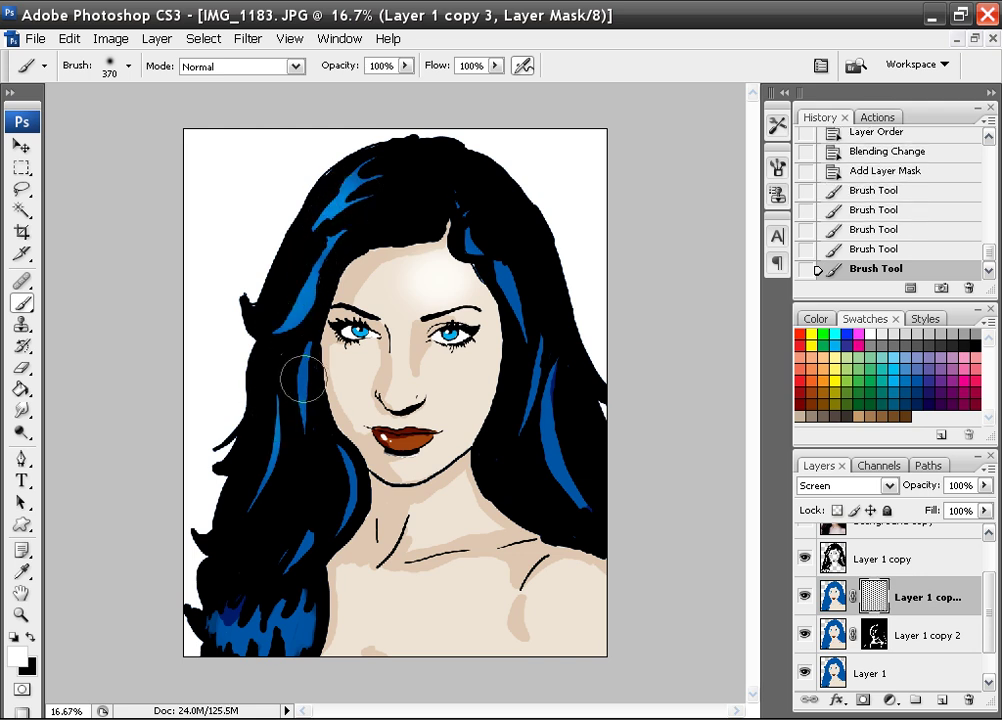
left_click(268, 600)
left_click(530, 415)
left_click(555, 350)
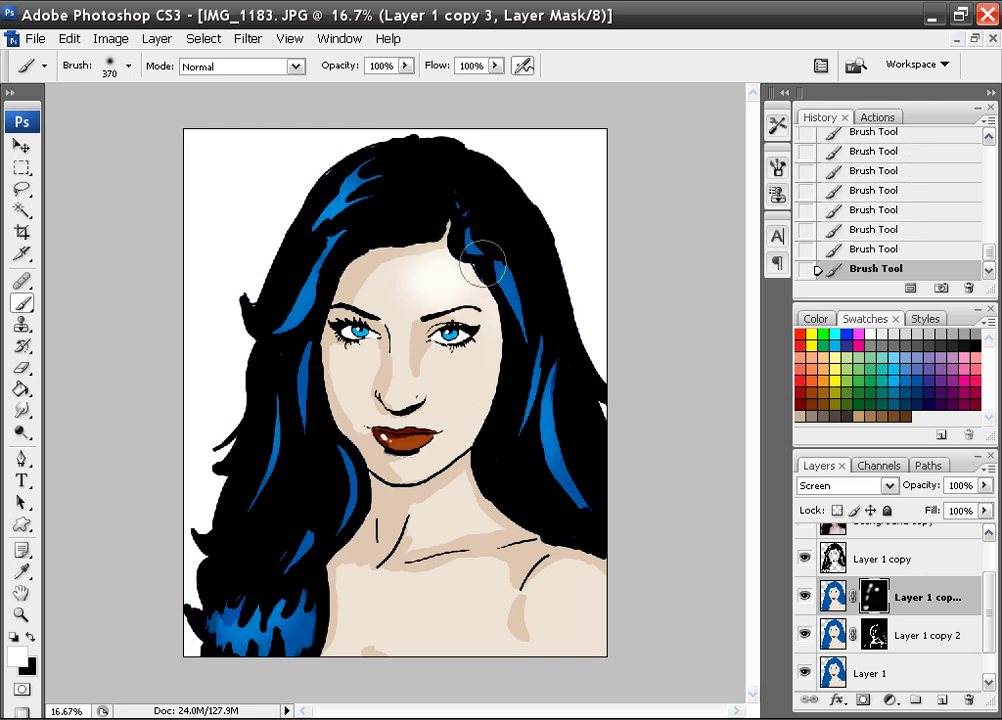
- Paint soft Screen-mask highlights on the right-hand shoulder, across the chest and down the nose bridge
left_click(573, 586)
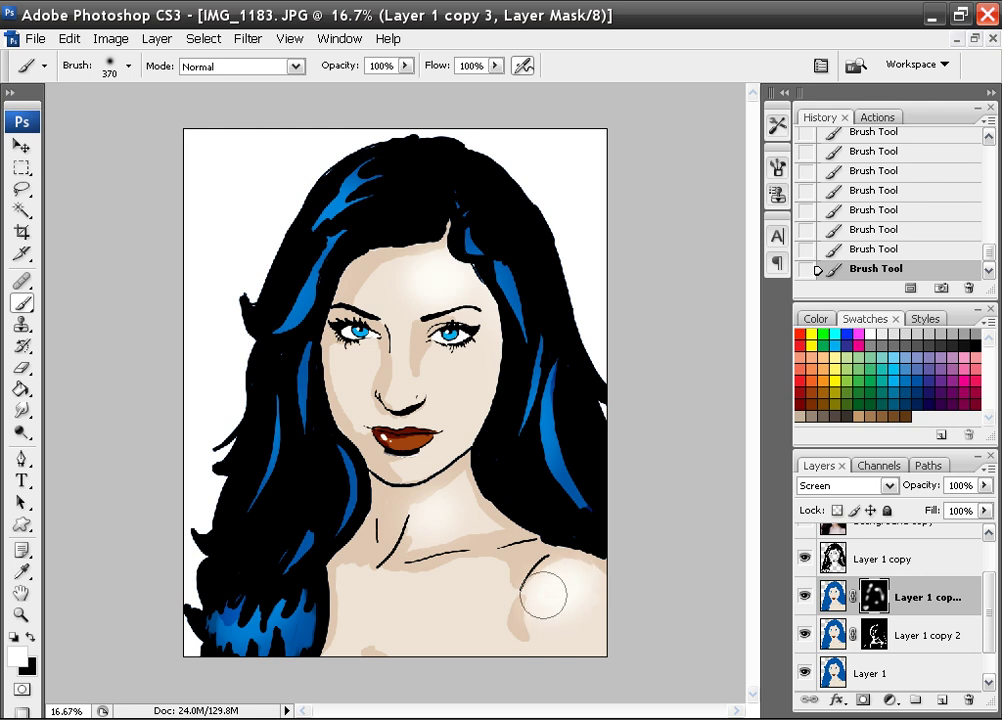
mouse_move(407, 593)
left_mouse_down()
mouse_move(492, 618)
mouse_move(537, 593)
left_mouse_up()
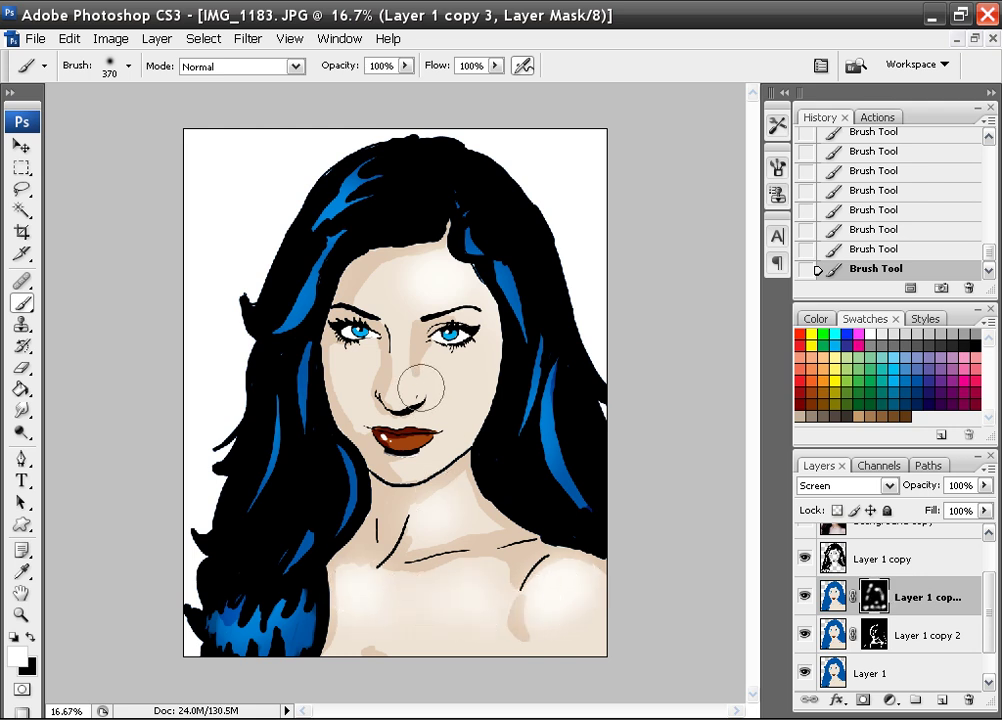
left_click_drag(395, 315, 397, 354)
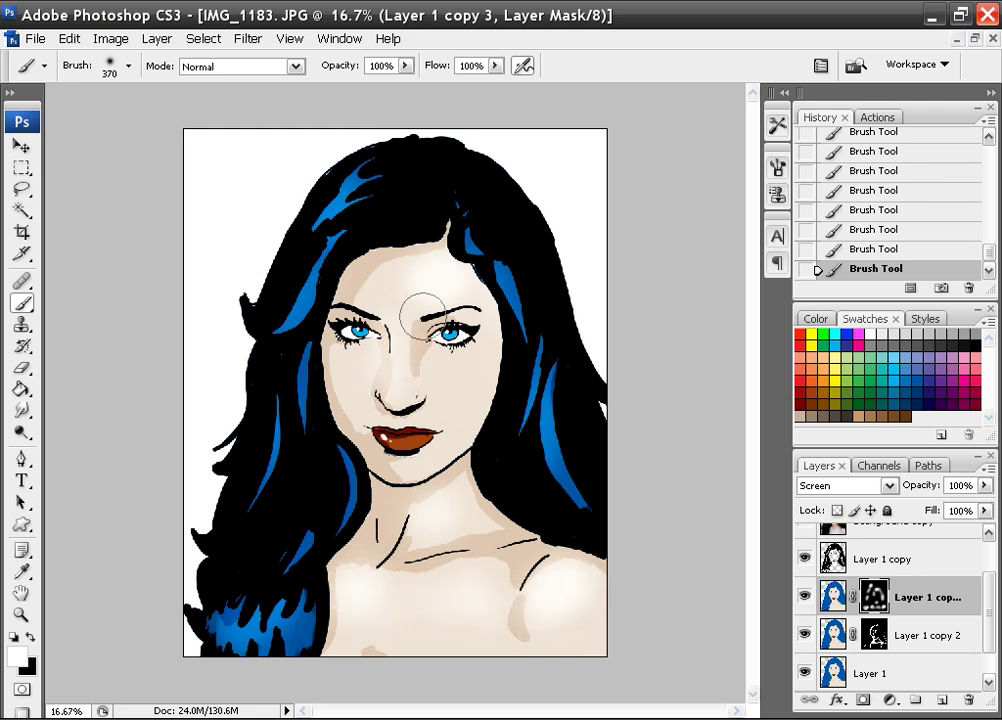
- Reduce the soft brush diameter to 69 px and paint highlights on the Screen mask over the lips
right_click(435, 435)
left_click_drag(483, 449, 552, 453)
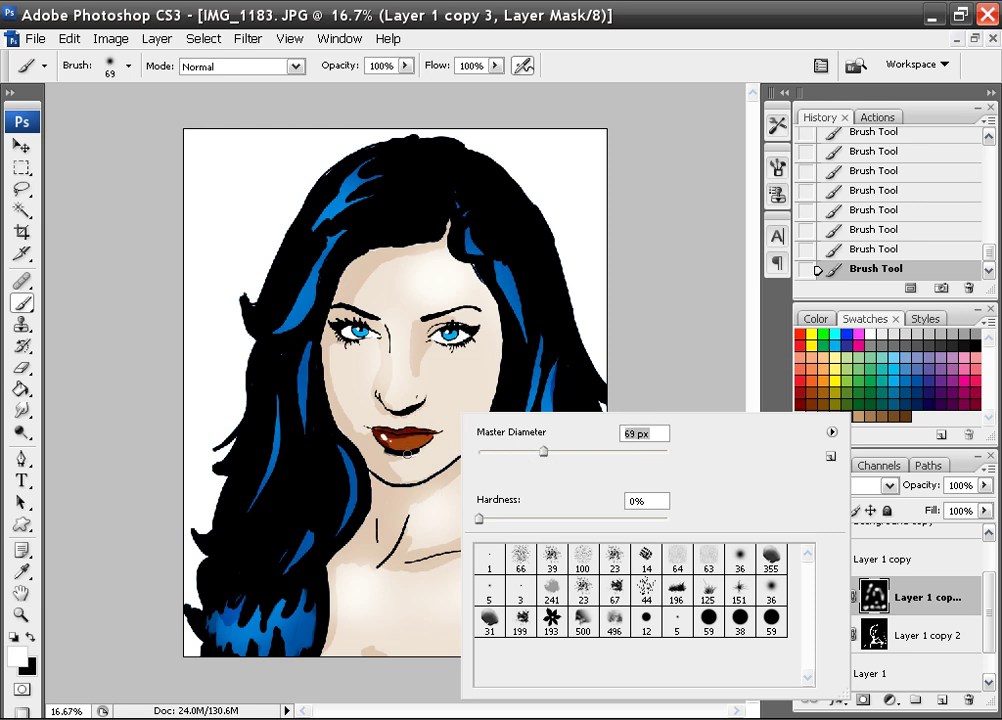
key("Return")
key("ctrl+plus")
key("ctrl+plus")
key("ctrl+plus")
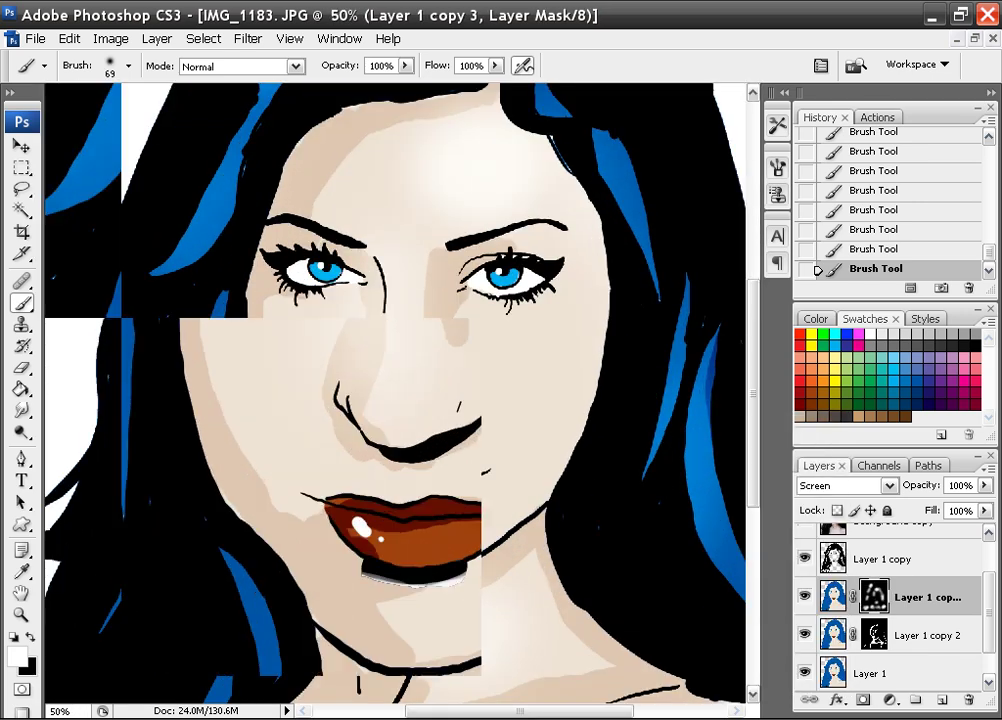
mouse_move(366, 527)
left_mouse_down()
mouse_move(414, 542)
mouse_move(390, 547)
mouse_move(343, 528)
mouse_move(455, 538)
mouse_move(350, 521)
mouse_move(433, 513)
mouse_move(343, 527)
mouse_move(440, 540)
left_mouse_up()
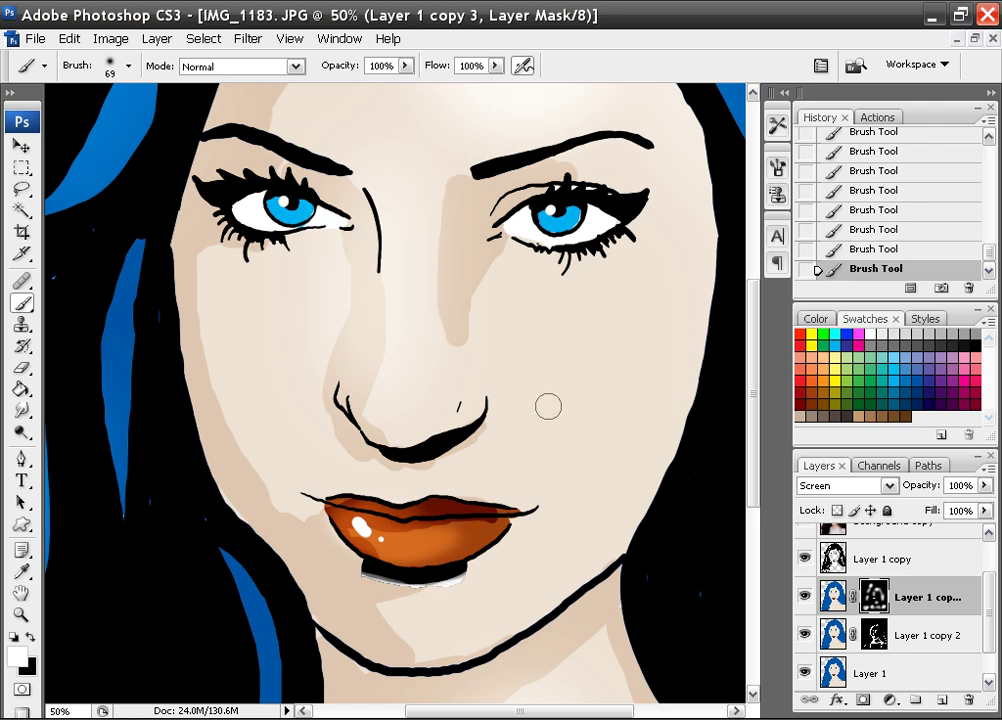
key("ctrl+minus")
key("ctrl+minus")
key("ctrl+minus")
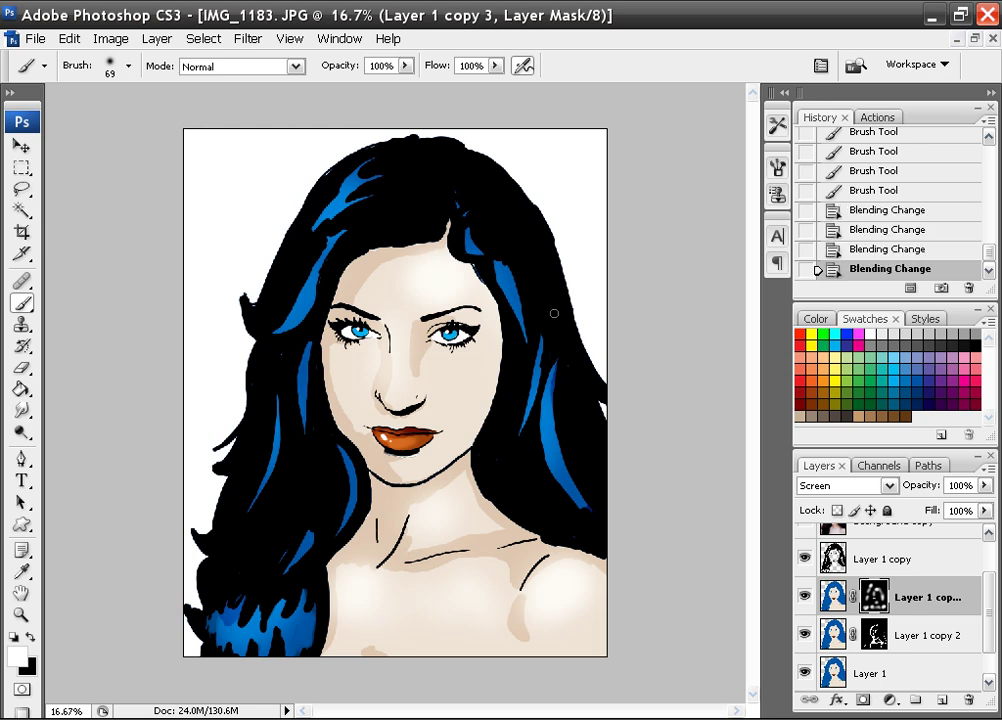
- Paint soft highlights on the Screen mask over both irises
left_click(628, 357)
key("ctrl+plus")
key("ctrl+plus")
key("ctrl+plus")
key("ctrl+plus")
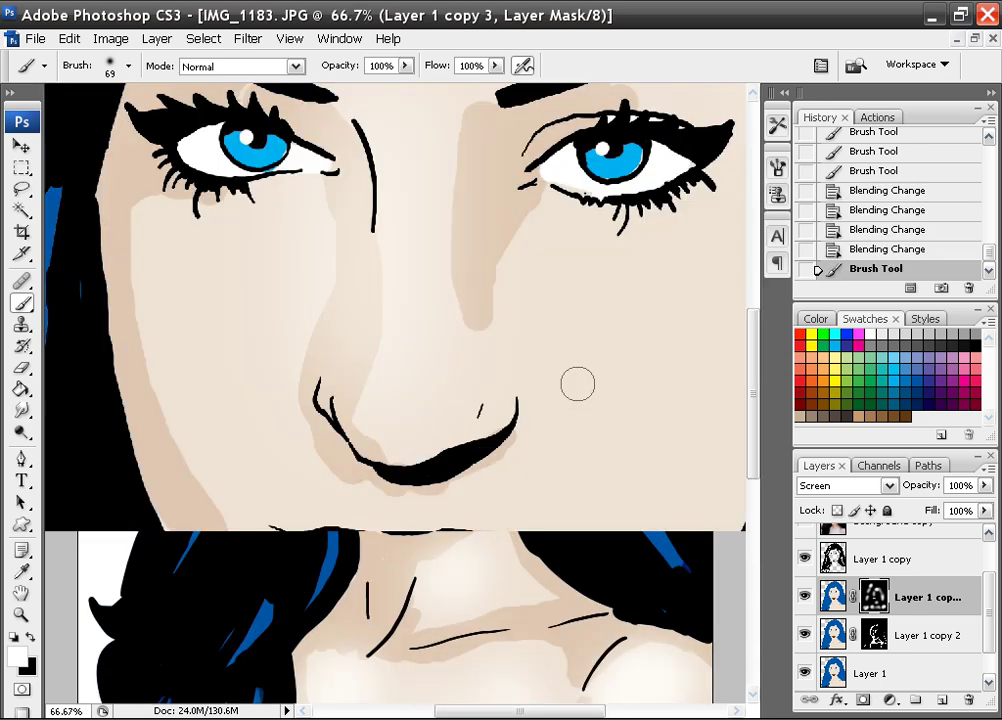
left_click_drag(376, 186, 389, 291)
left_click_drag(257, 242, 264, 257)
mouse_move(618, 254)
left_mouse_down()
mouse_move(612, 268)
mouse_move(620, 254)
mouse_move(646, 265)
left_mouse_up()
- Select the mask of Layer 1 copy 2 and paint soft Multiply shading on the right-hand side of both irises
left_click(875, 632)
left_click_drag(647, 262, 643, 273)
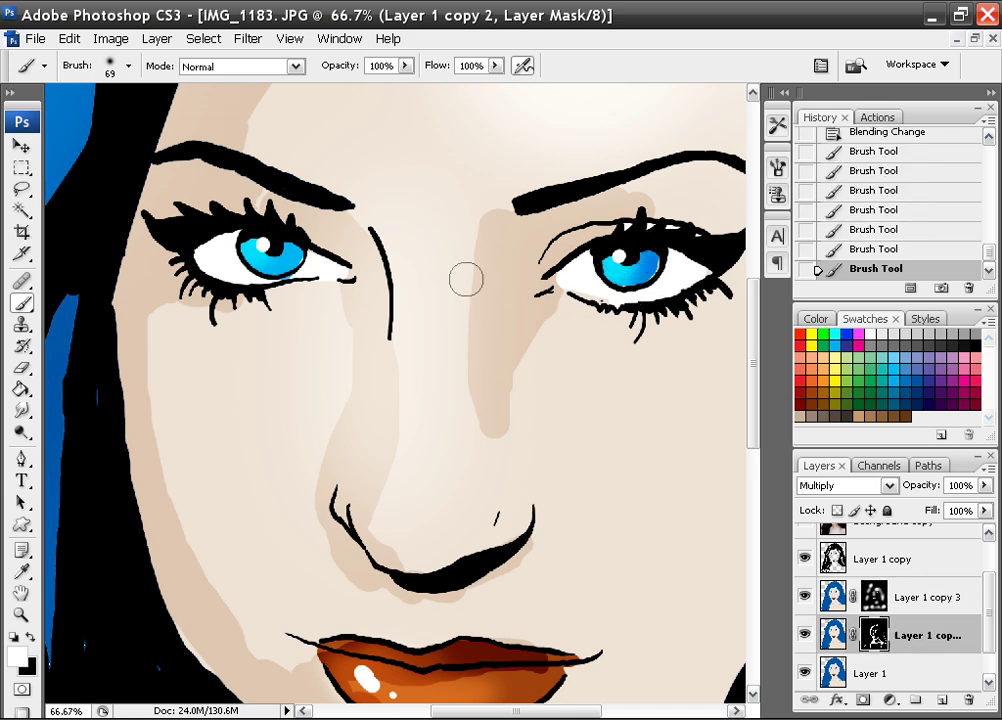
left_click_drag(290, 249, 288, 256)
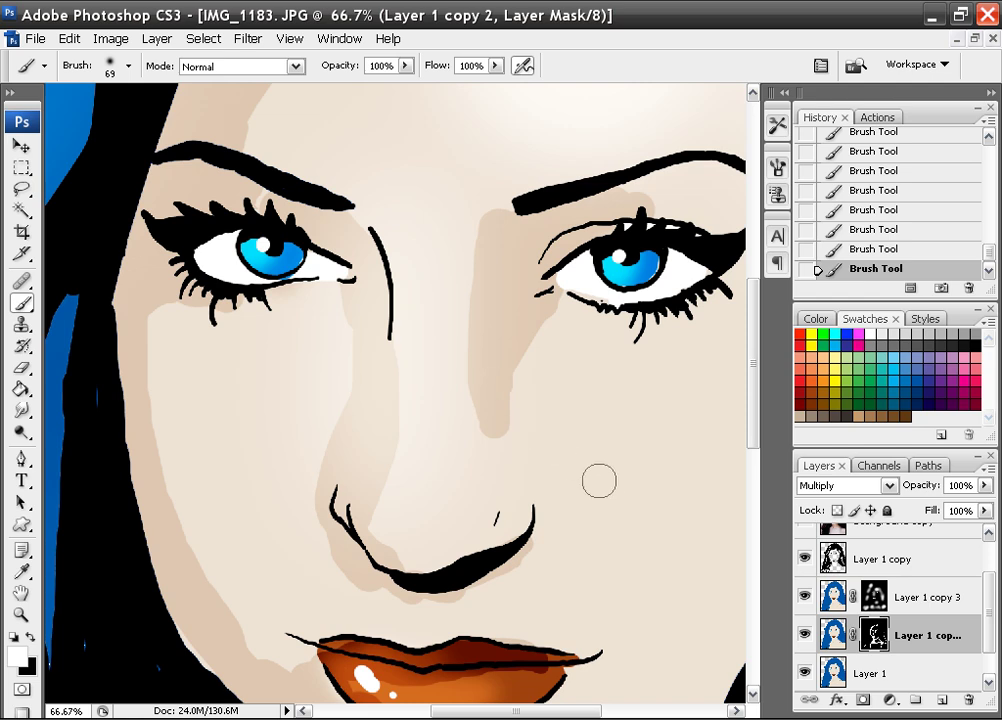
key("ctrl+minus")
key("ctrl+minus")
key("ctrl+minus")
key("ctrl+minus")
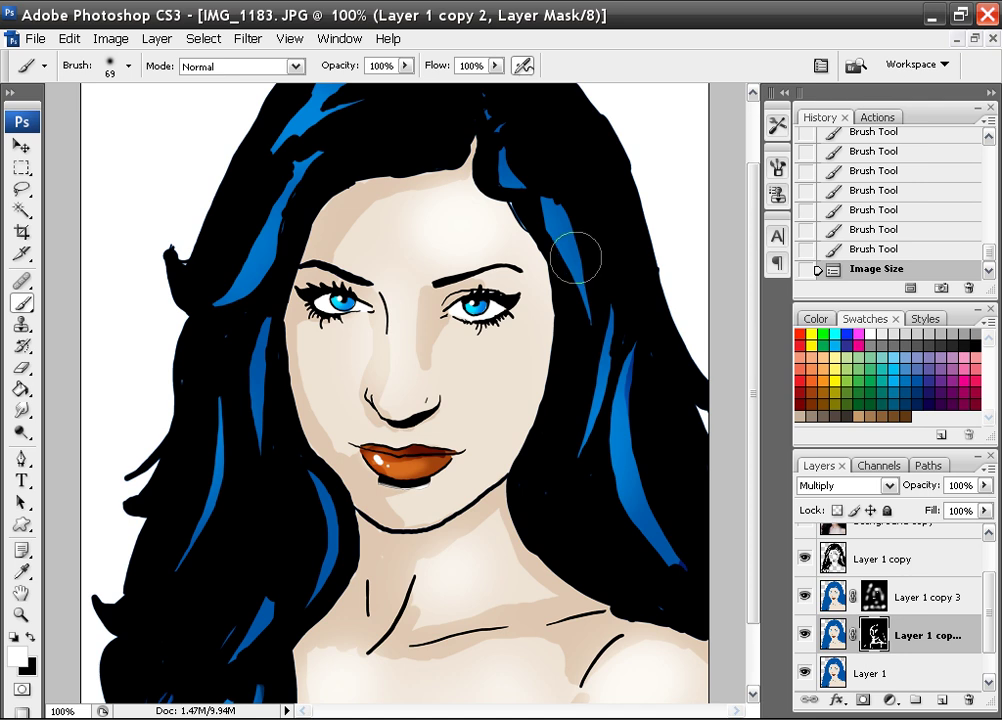
key("ctrl+minus")
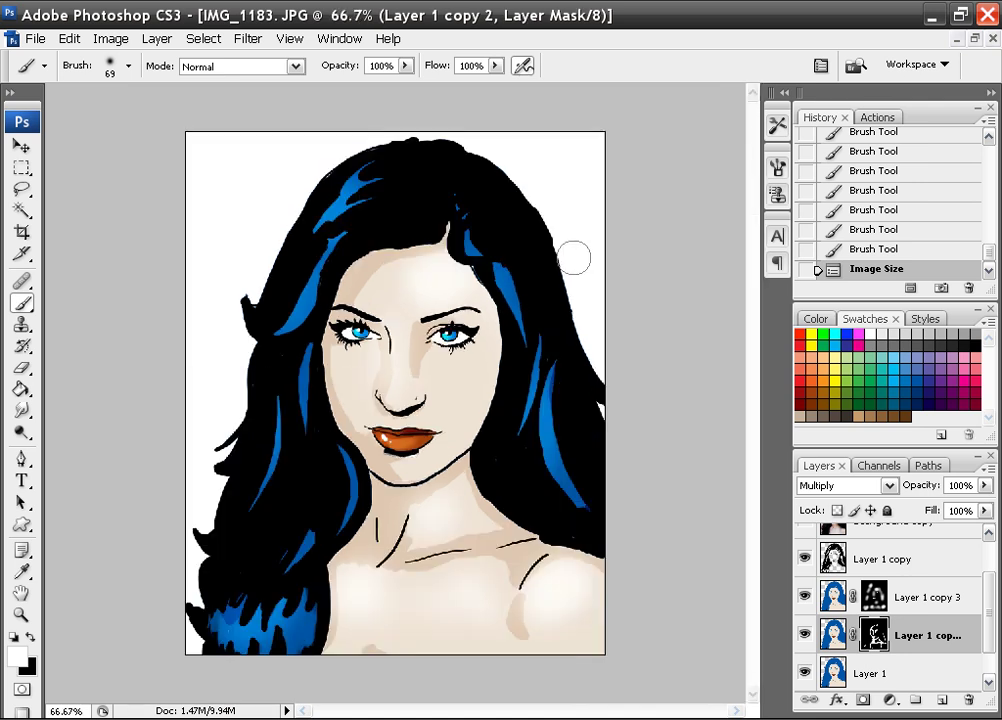